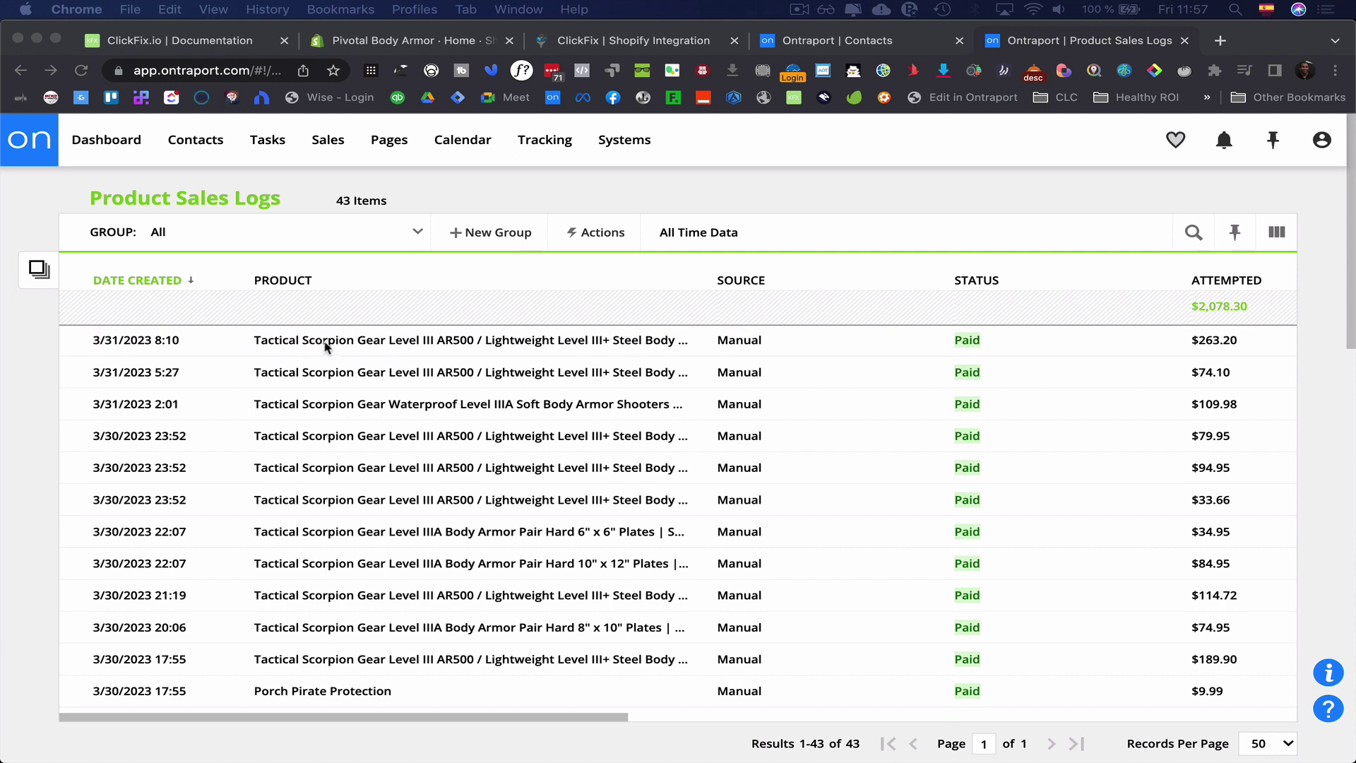
Open the contacts list and view the contact information of the most recently added contact.
click(197, 141)
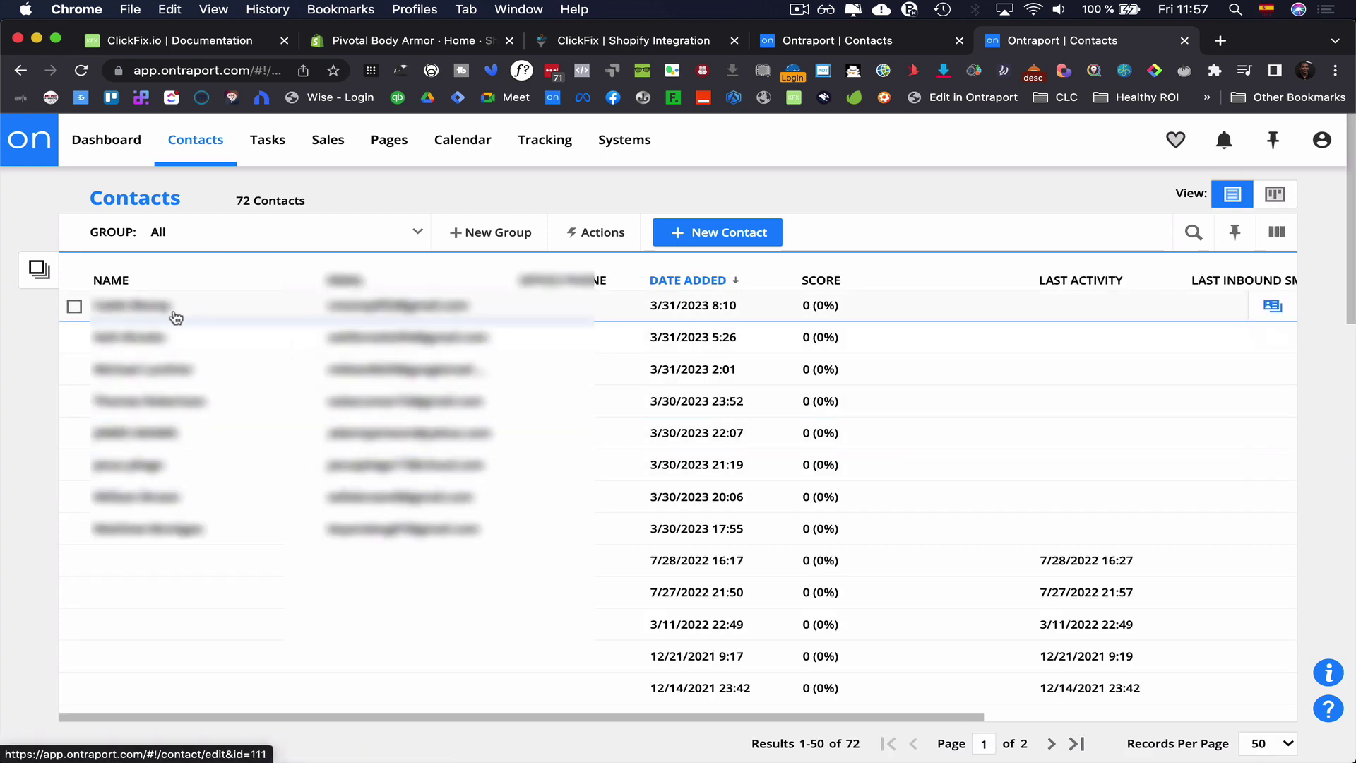
click(421, 427)
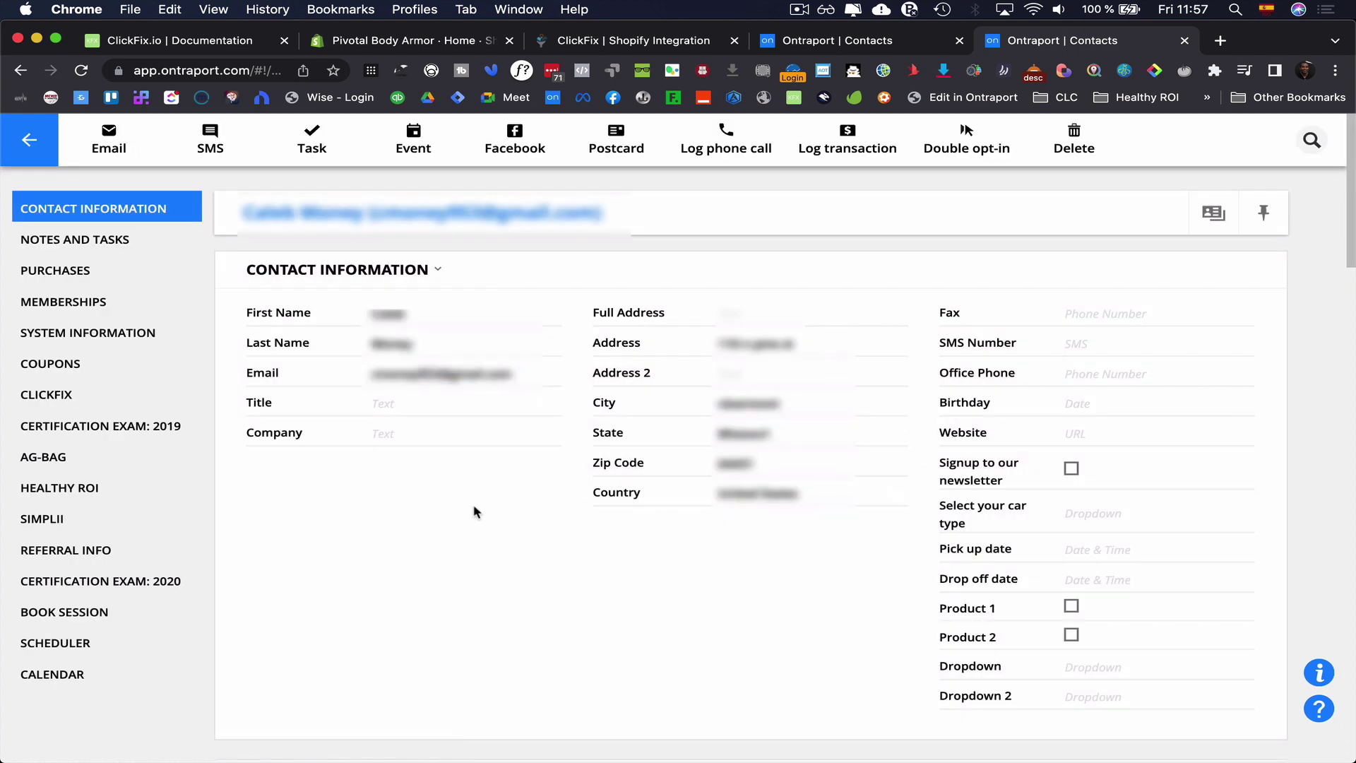
scroll(474, 511, down, 3)
scroll(459, 503, up, 3)
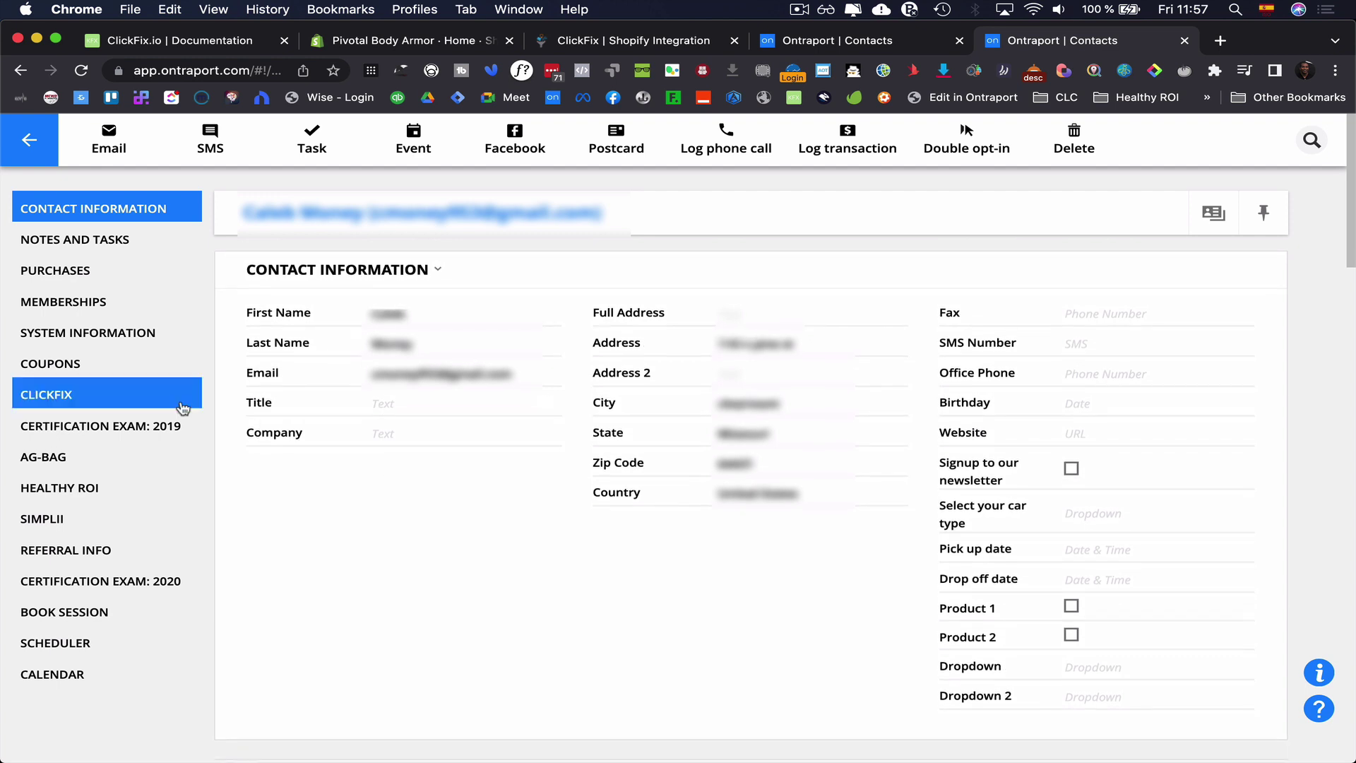
Review the contact's purchases and transactions, and expand the details of the Tactical Scorpion Gear purchase.
click(99, 273)
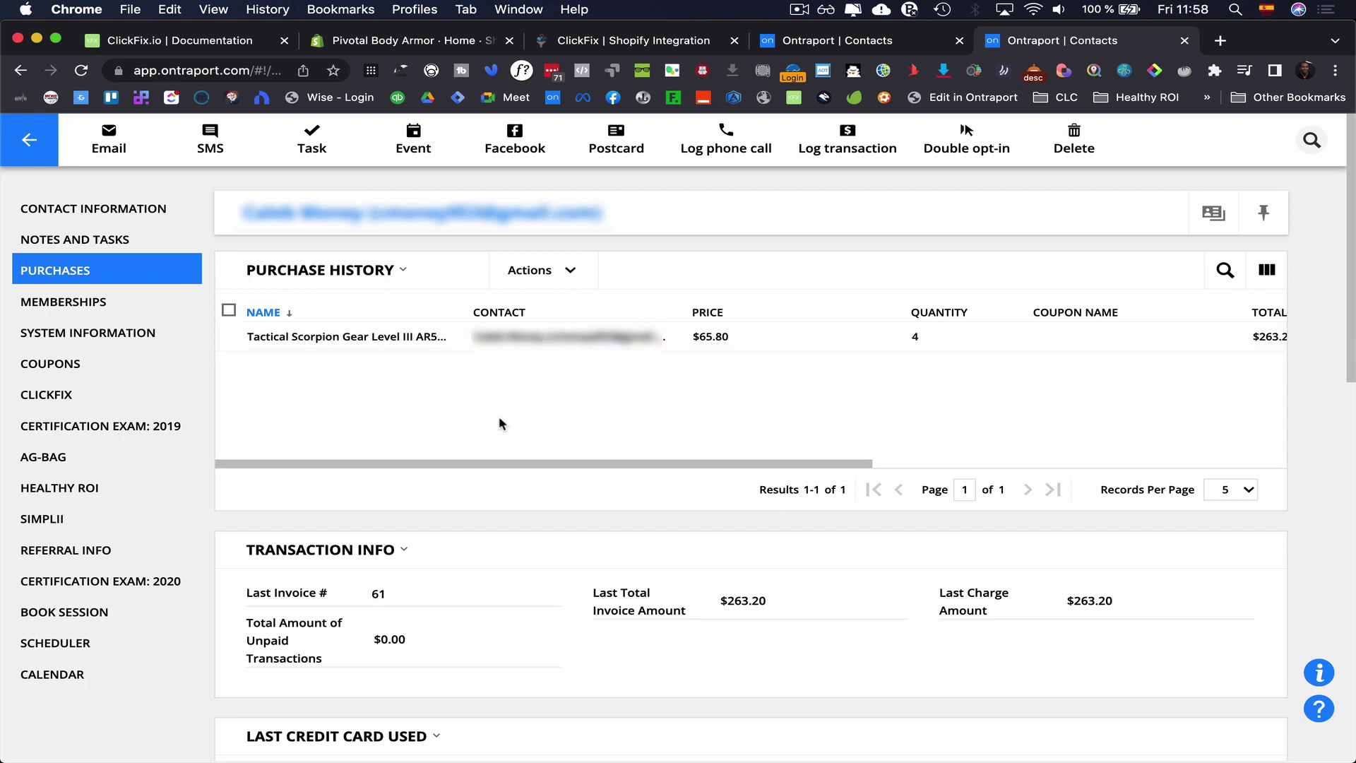
scroll(500, 422, down, 7)
scroll(500, 423, down, 3)
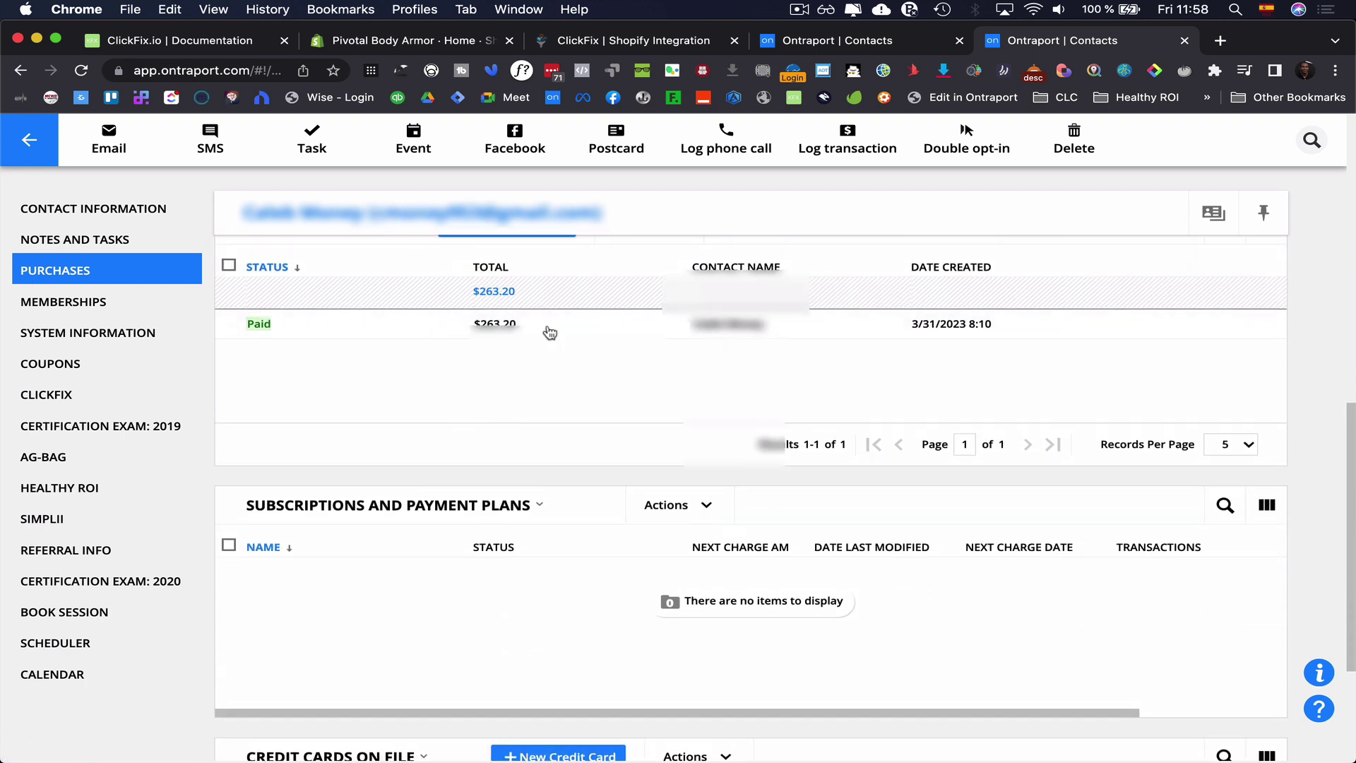
scroll(516, 379, down, 1)
scroll(516, 379, up, 12)
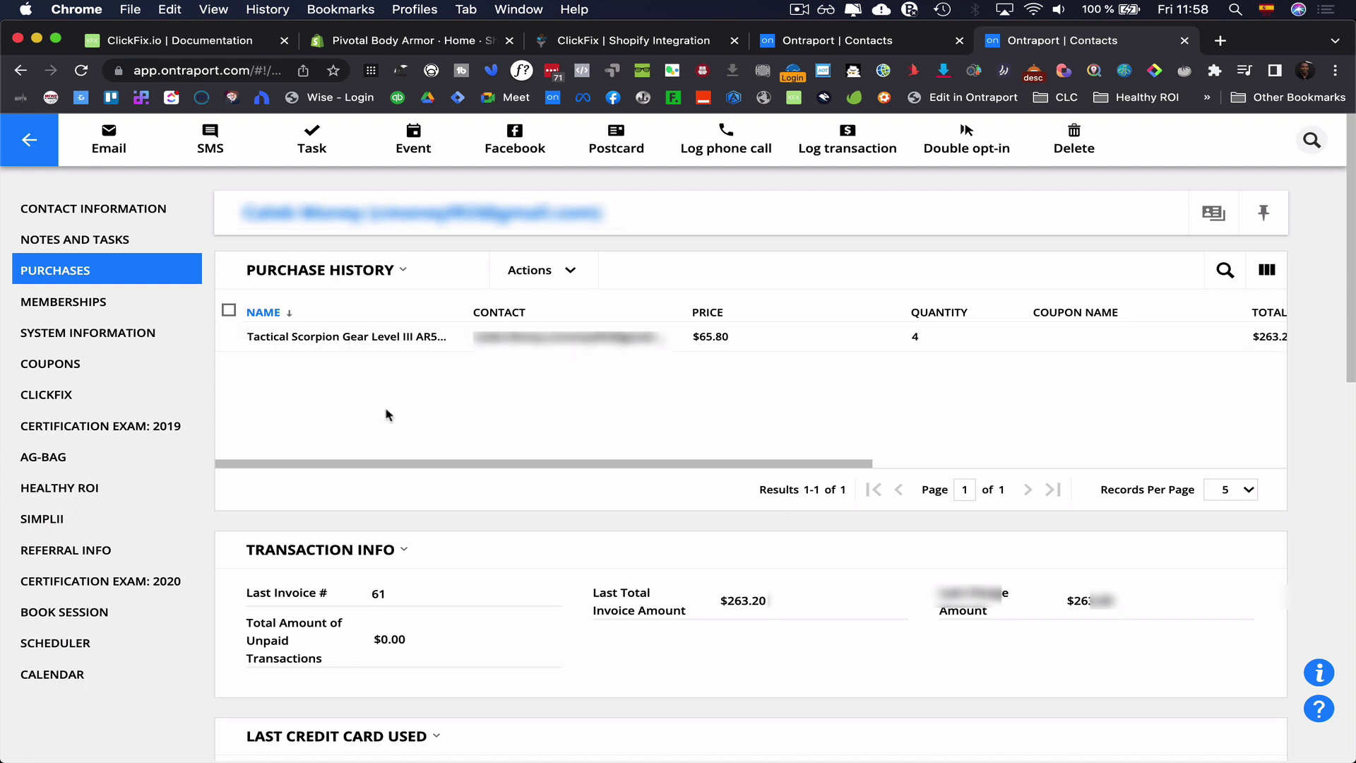
click(375, 338)
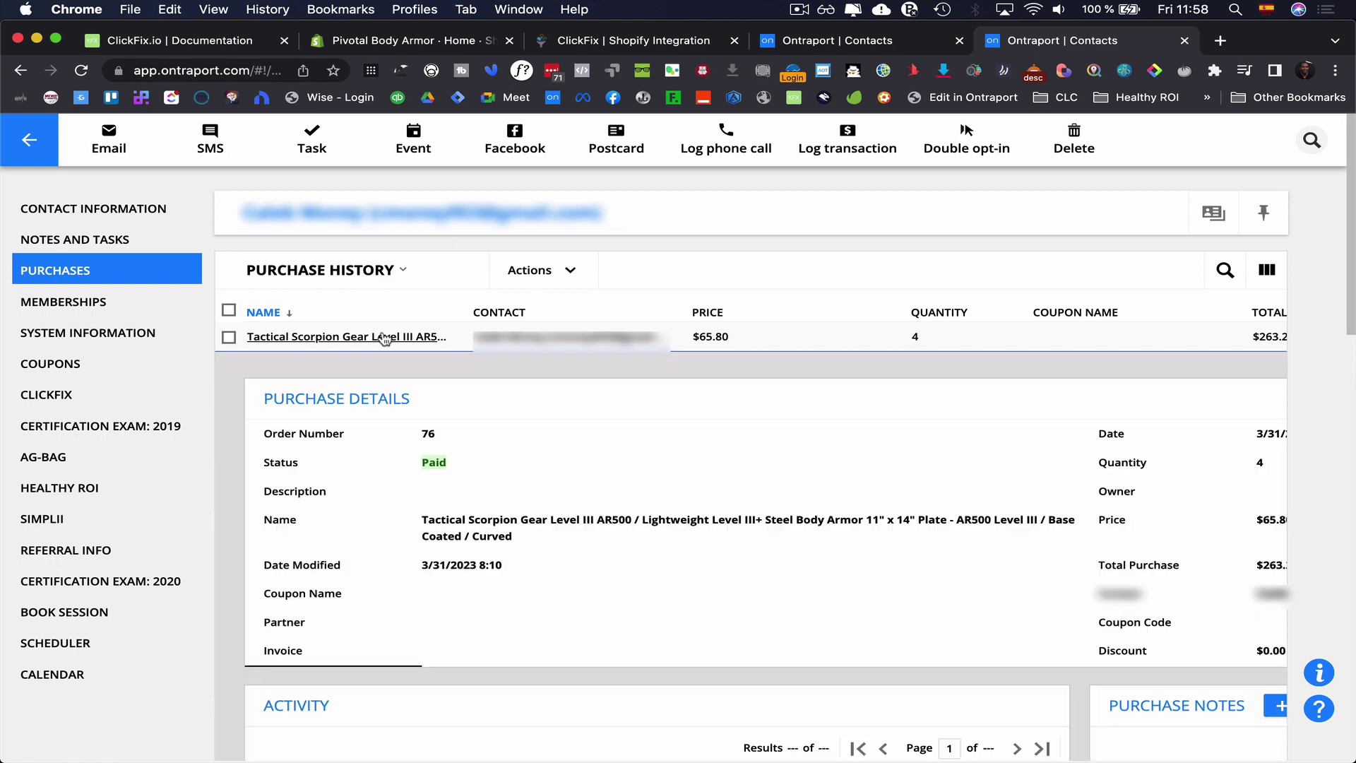
scroll(380, 435, right, 5)
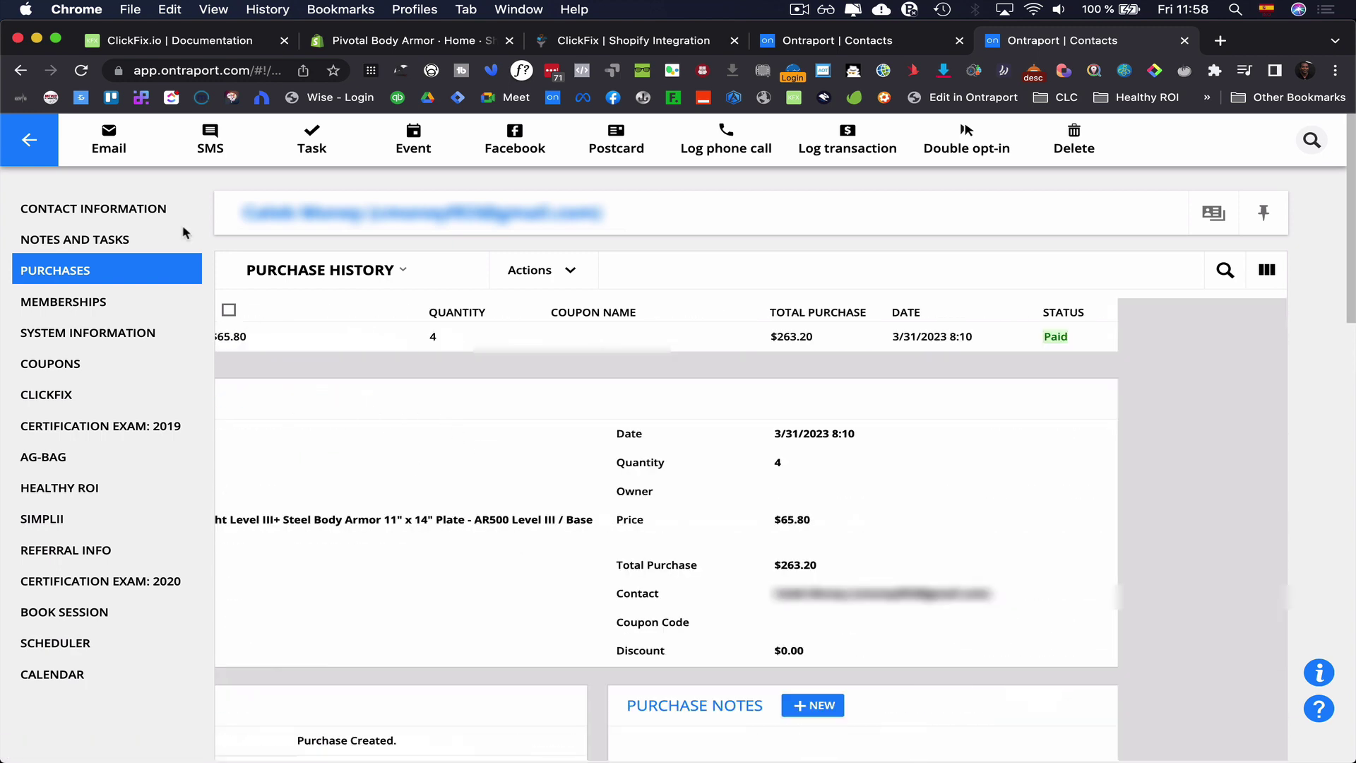
Show the products list under Sales and widen the Public Name column to read the Tactical Scorpion Gear product names.
click(28, 140)
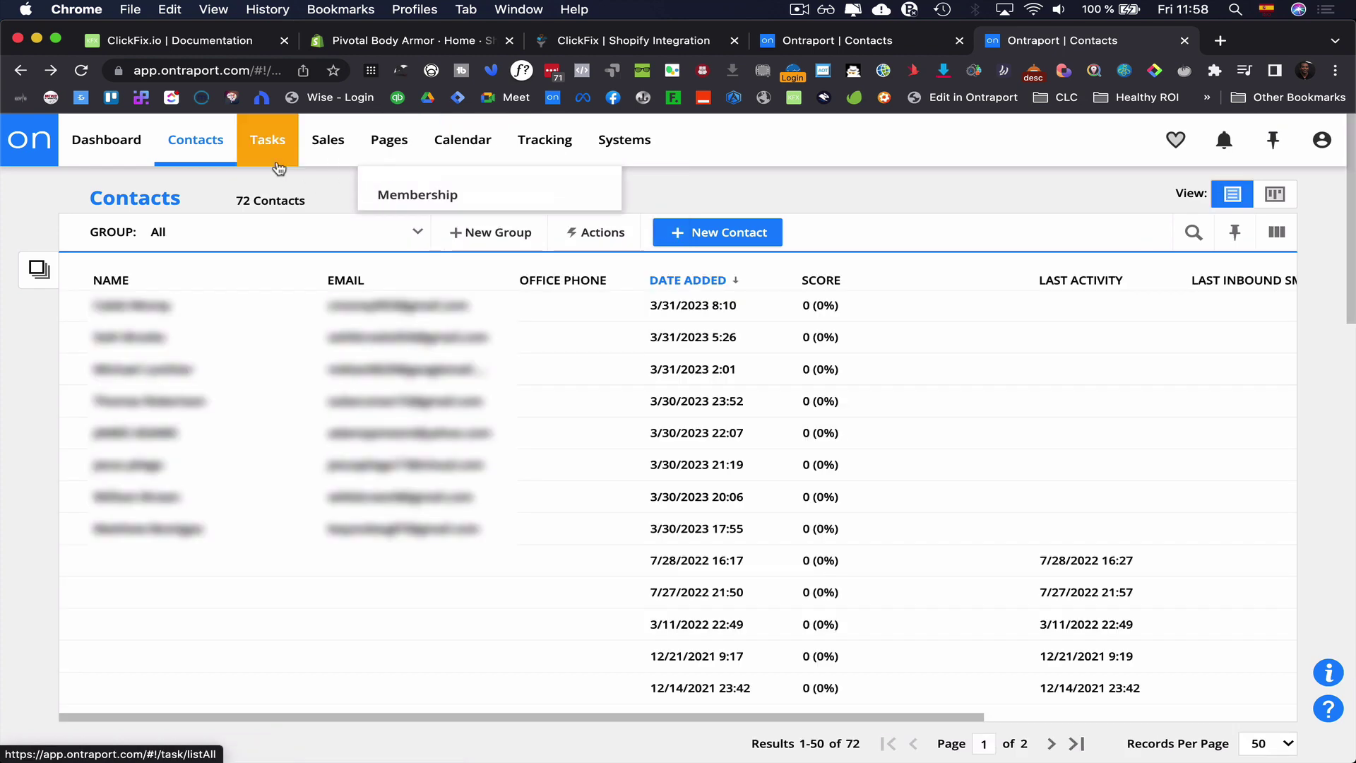
mouse_move(351, 160)
click(347, 195)
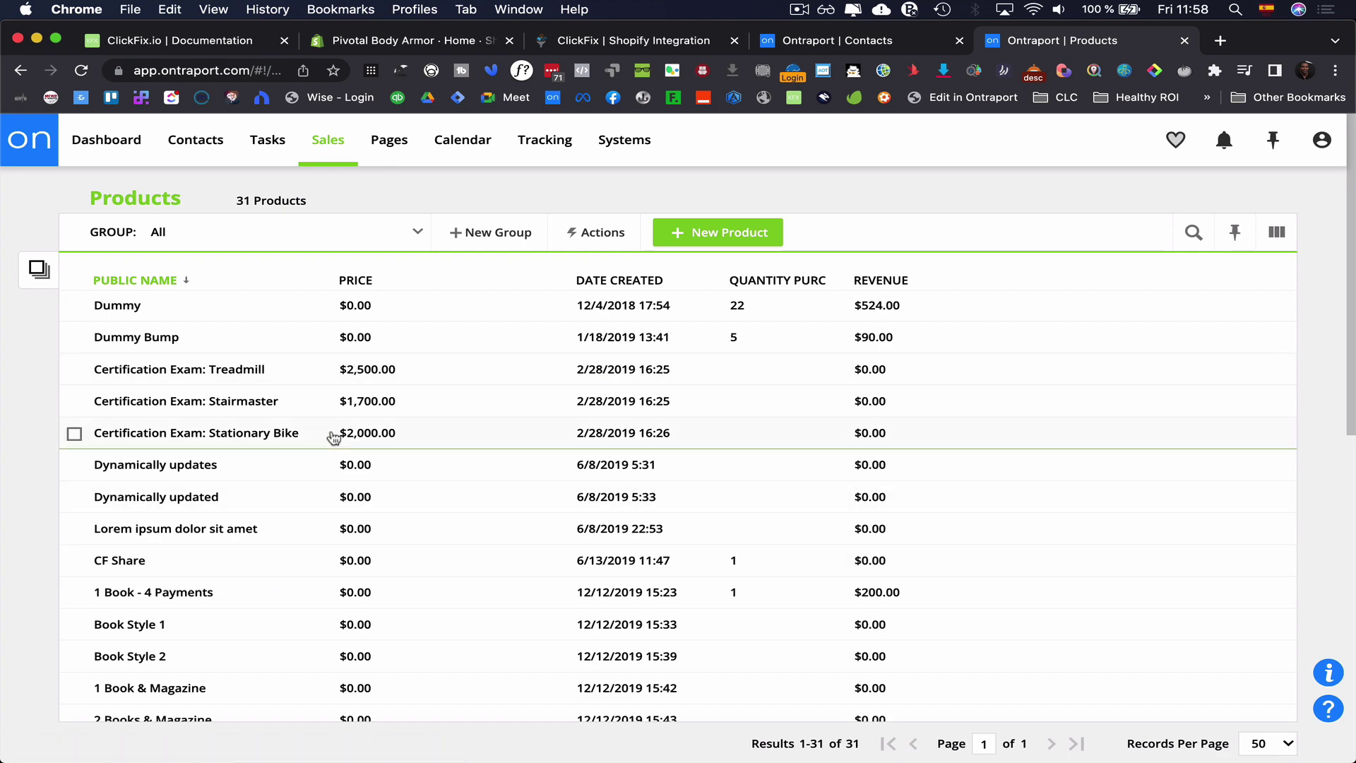
scroll(334, 437, down, 5)
scroll(333, 437, up, 5)
scroll(333, 437, down, 9)
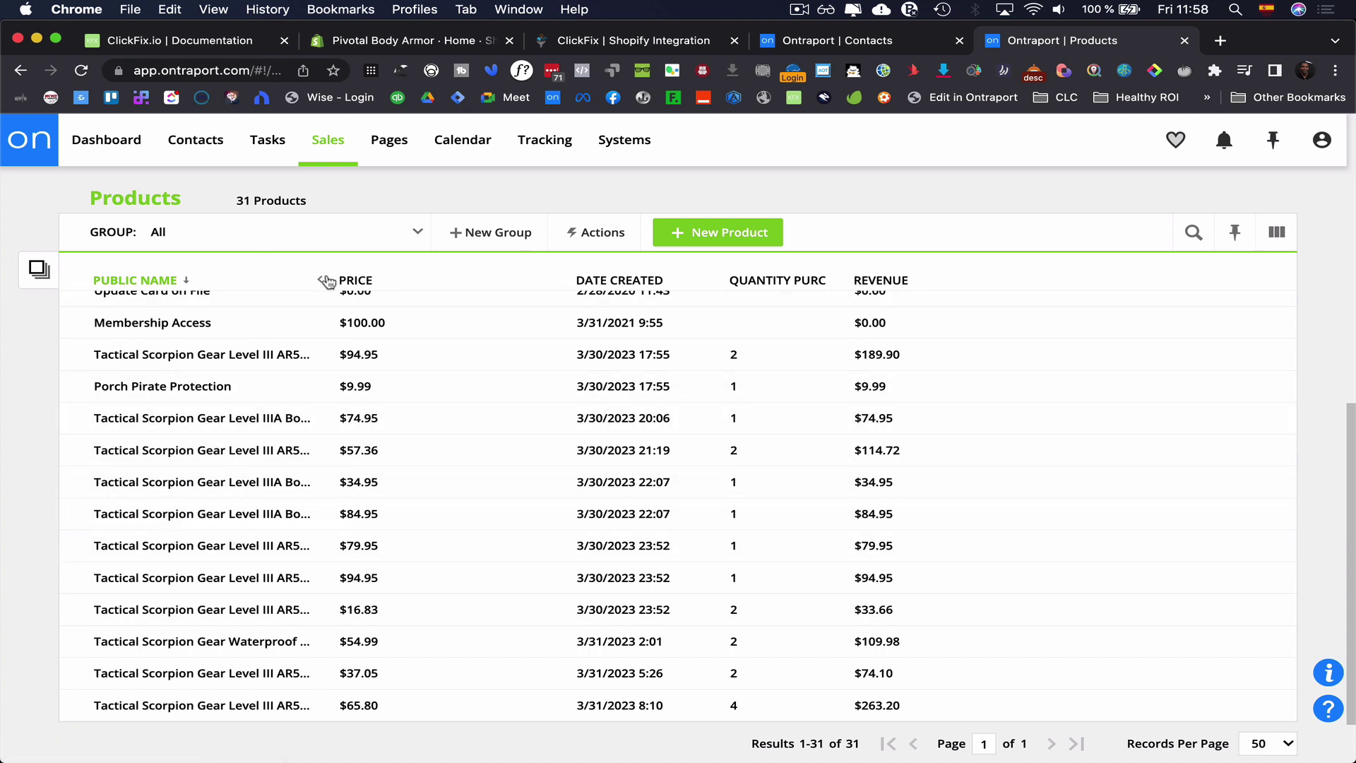
drag(327, 282, 444, 282)
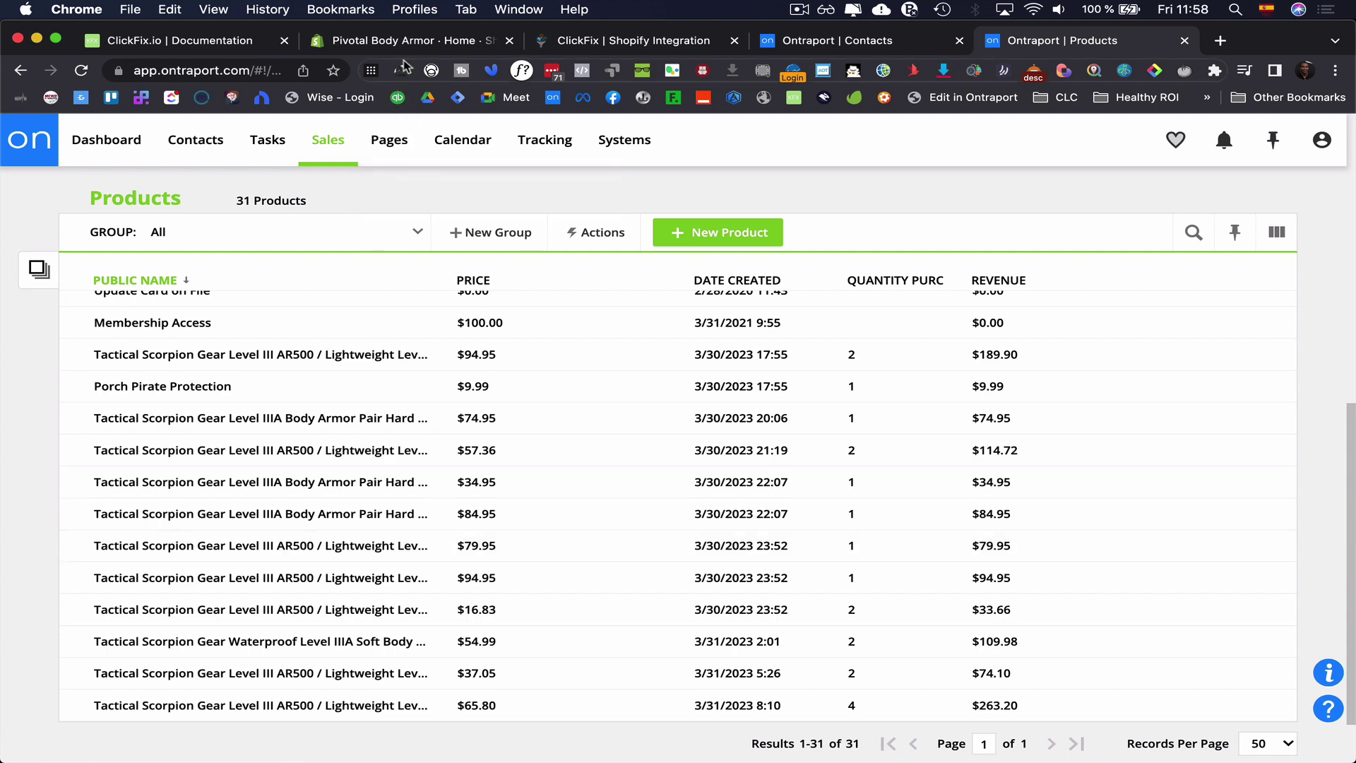
Switch to the Shopify admin and look through the store's product list.
click(421, 48)
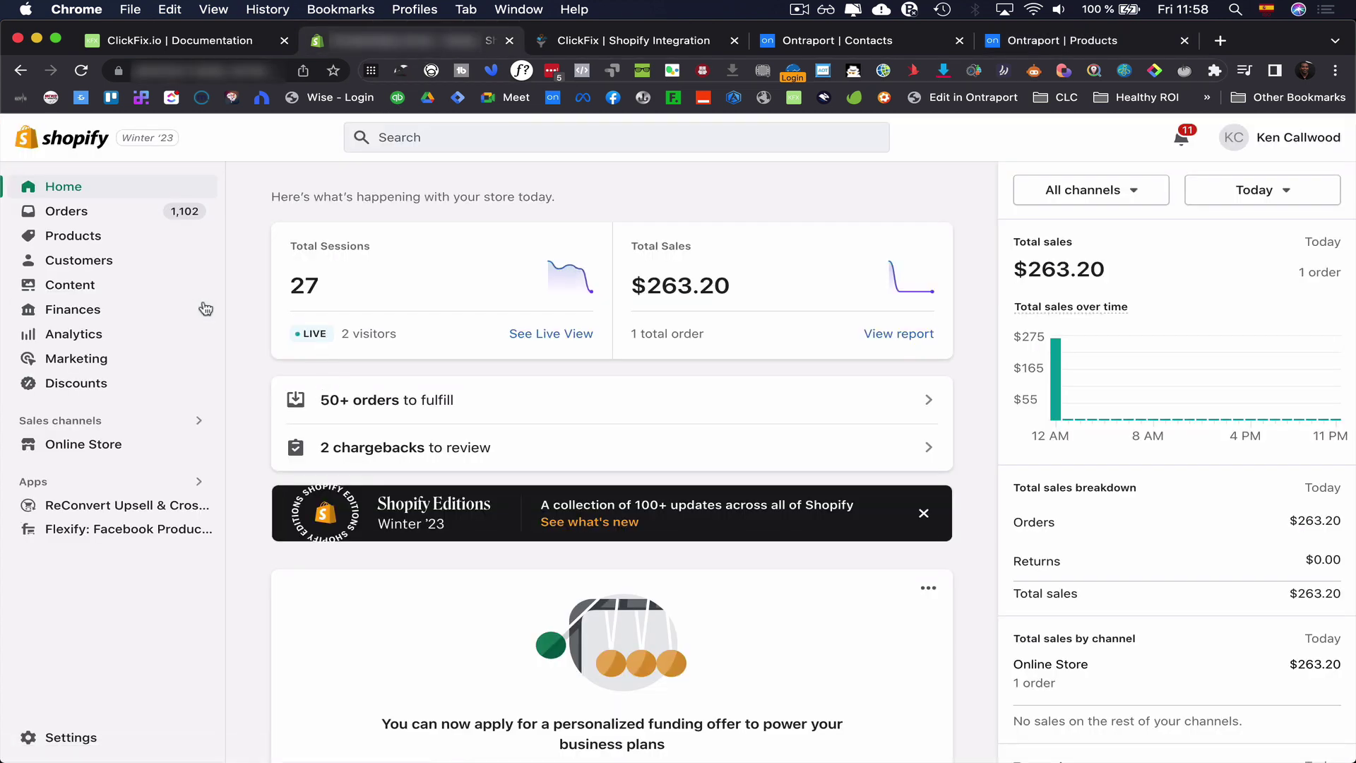
click(143, 247)
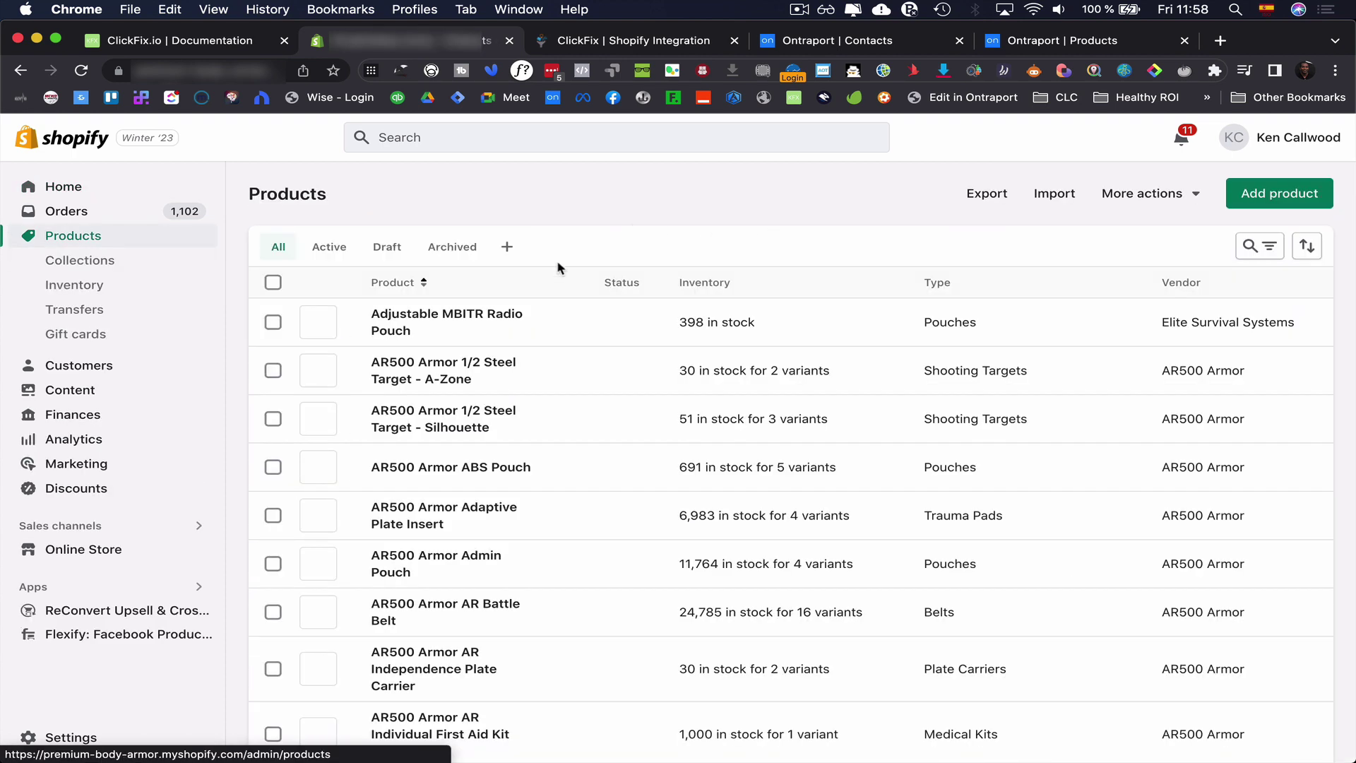
scroll(459, 240, down, 4)
scroll(463, 212, up, 5)
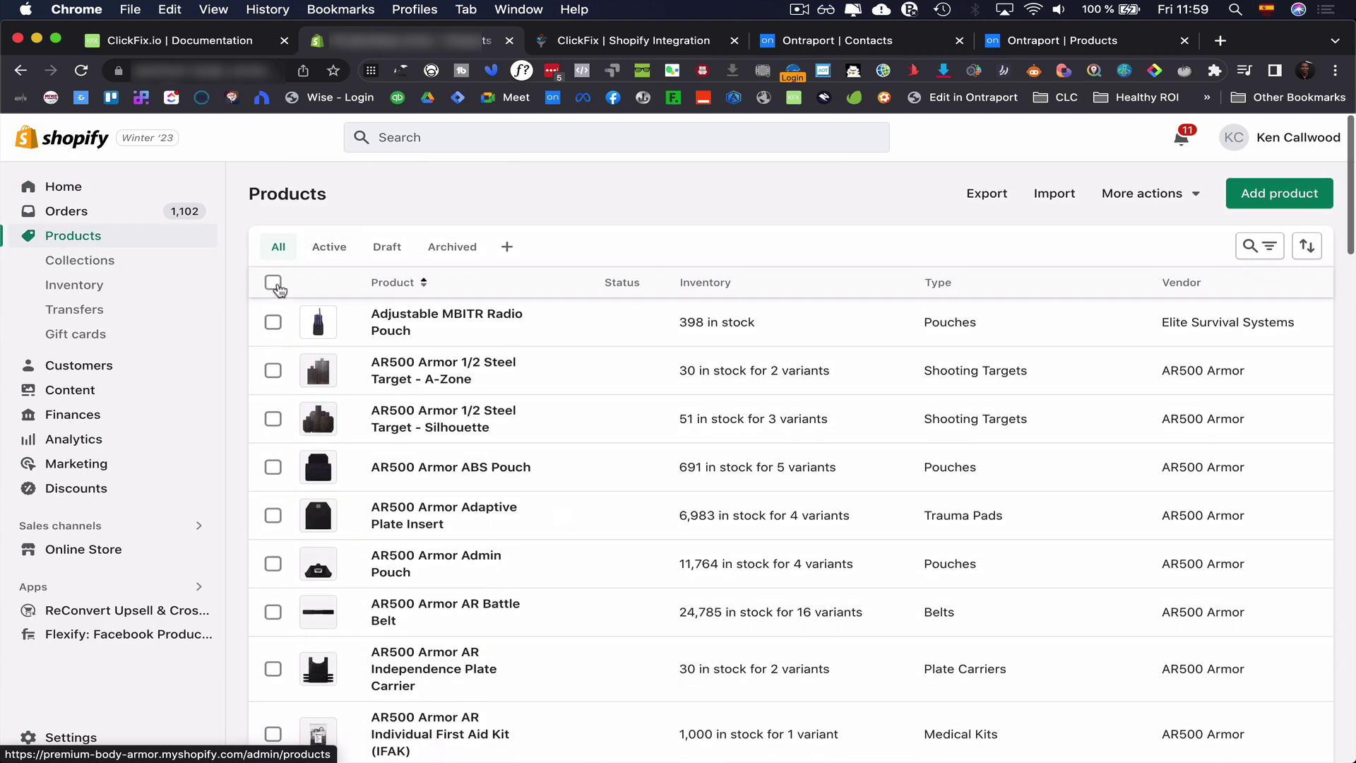
click(272, 282)
click(431, 282)
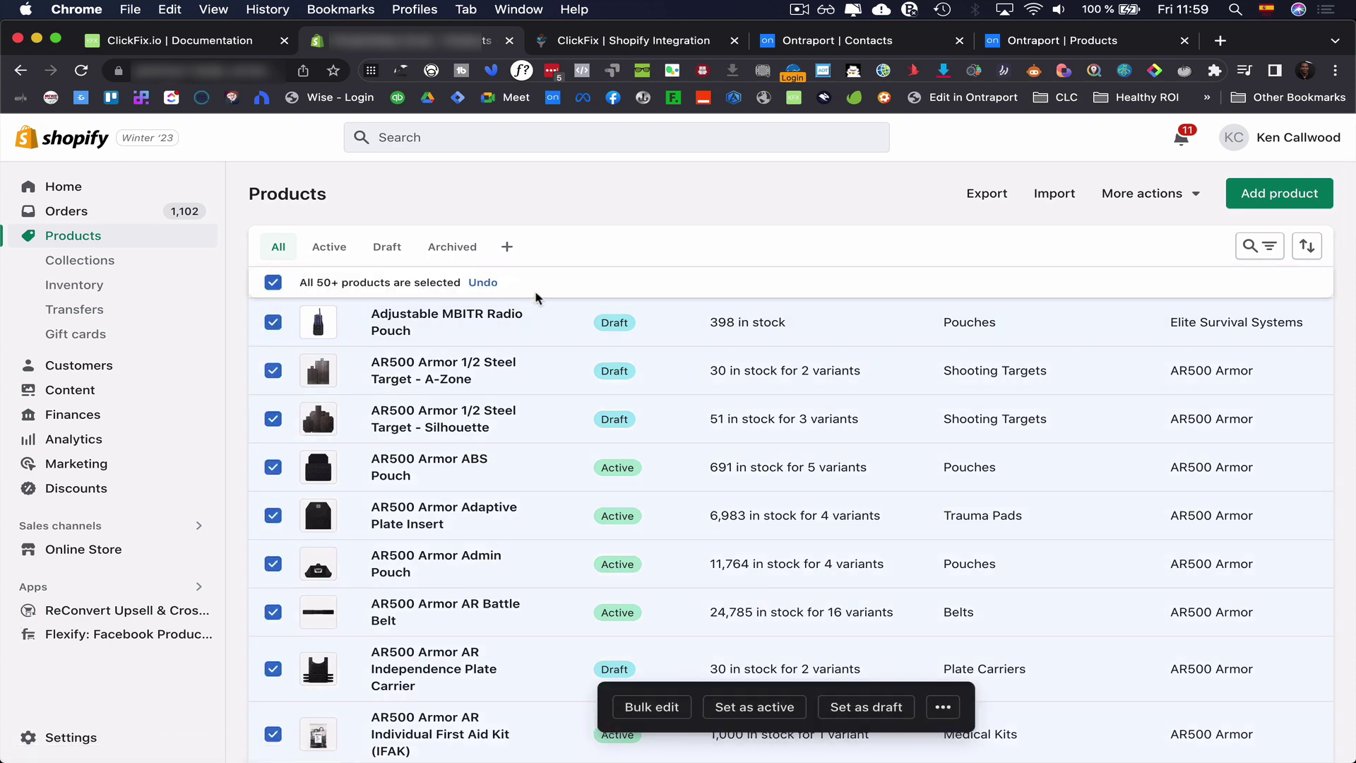
scroll(645, 489, down, 1)
scroll(645, 489, down, 20)
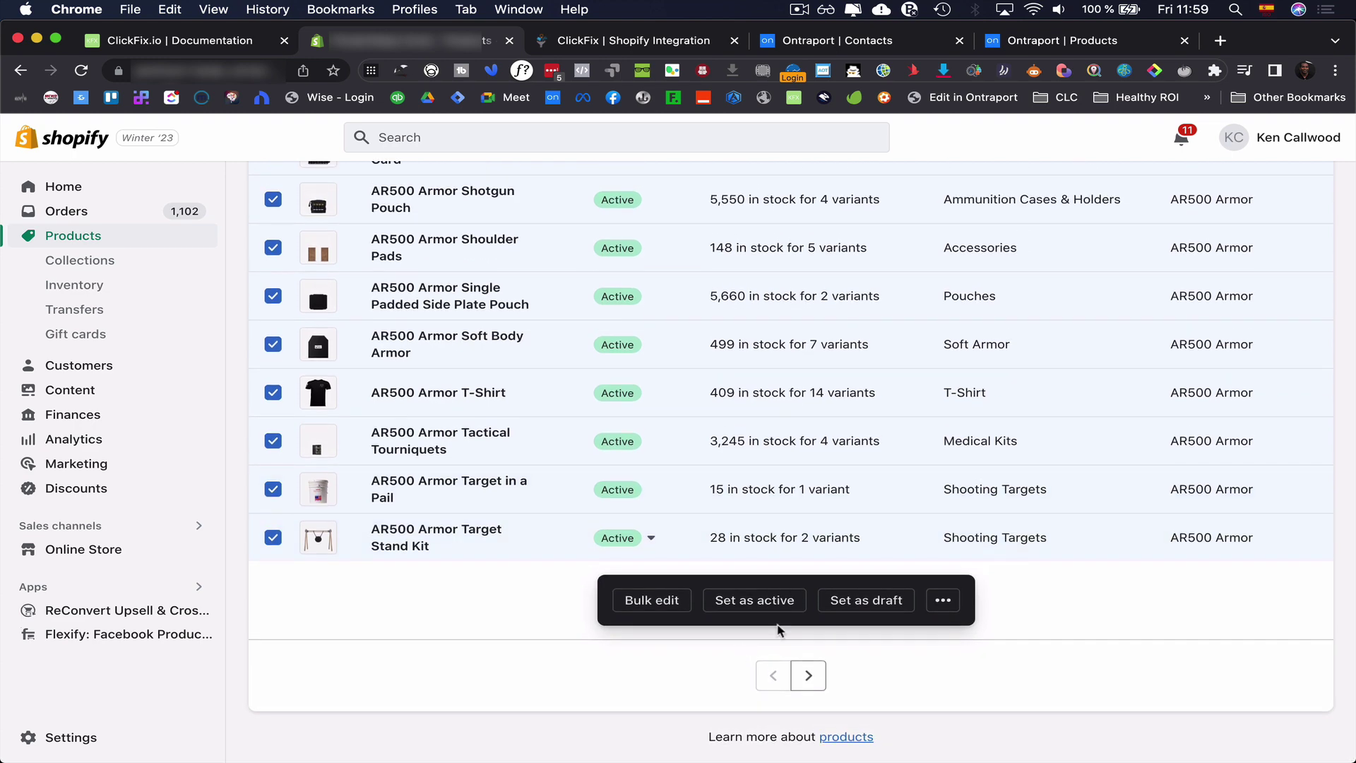
click(943, 602)
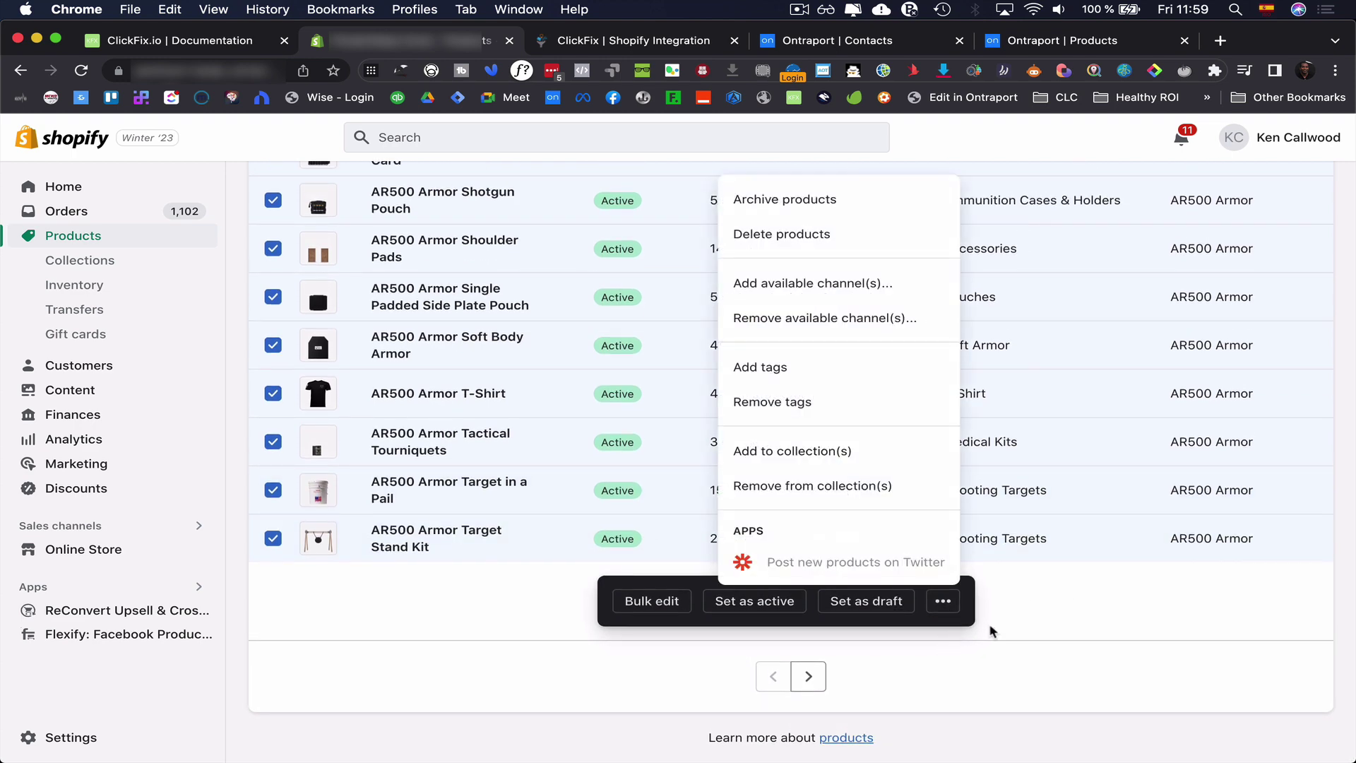
click(823, 487)
click(781, 445)
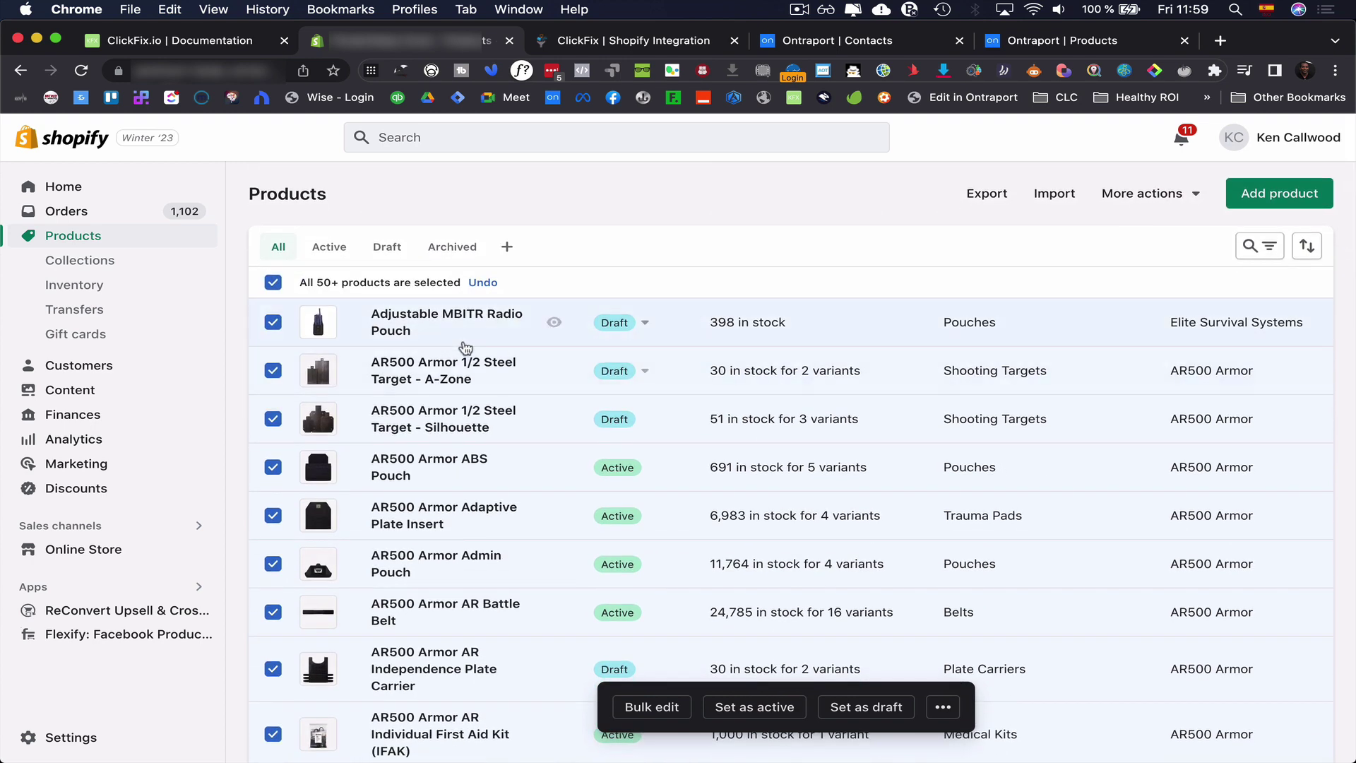
click(275, 283)
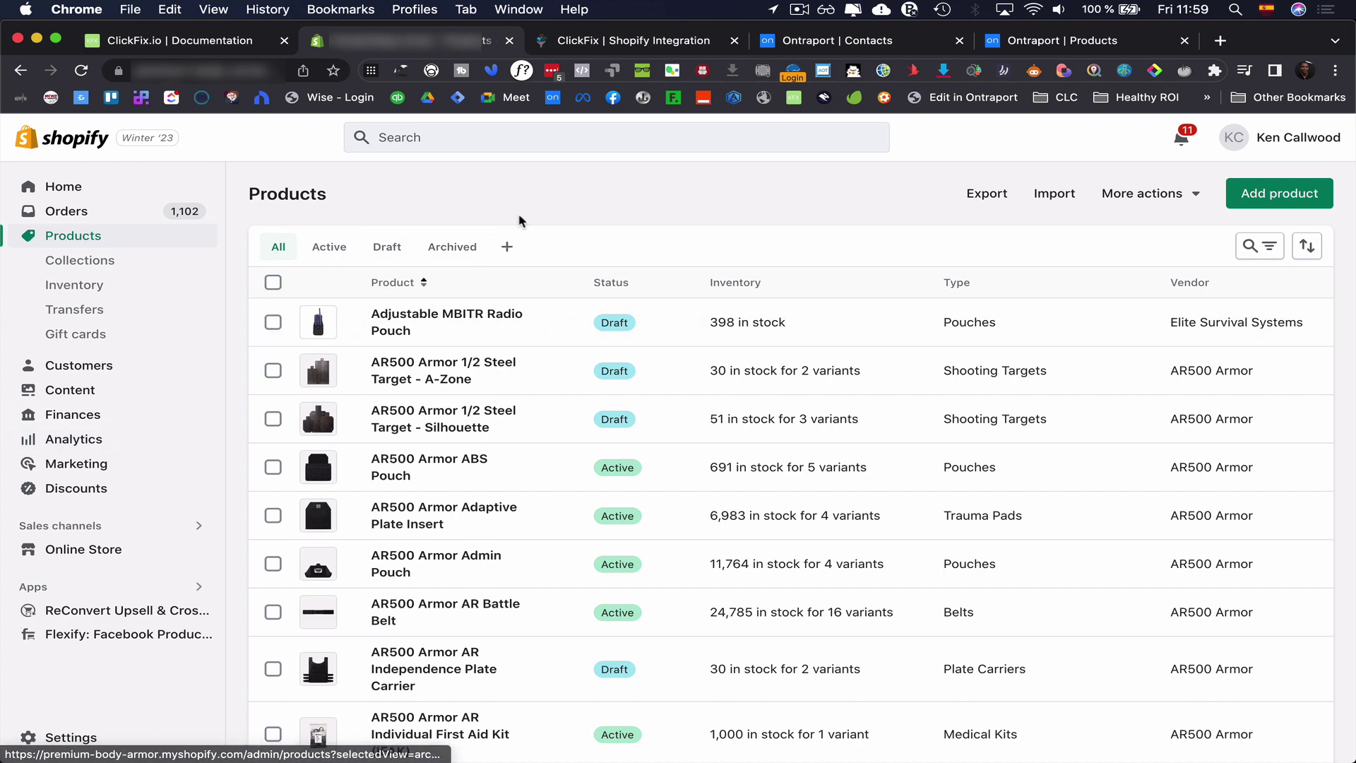
Revisit the Ontraport products list and consult the Shopify -> Ontraport instructions in the ClickFix documentation.
click(1021, 43)
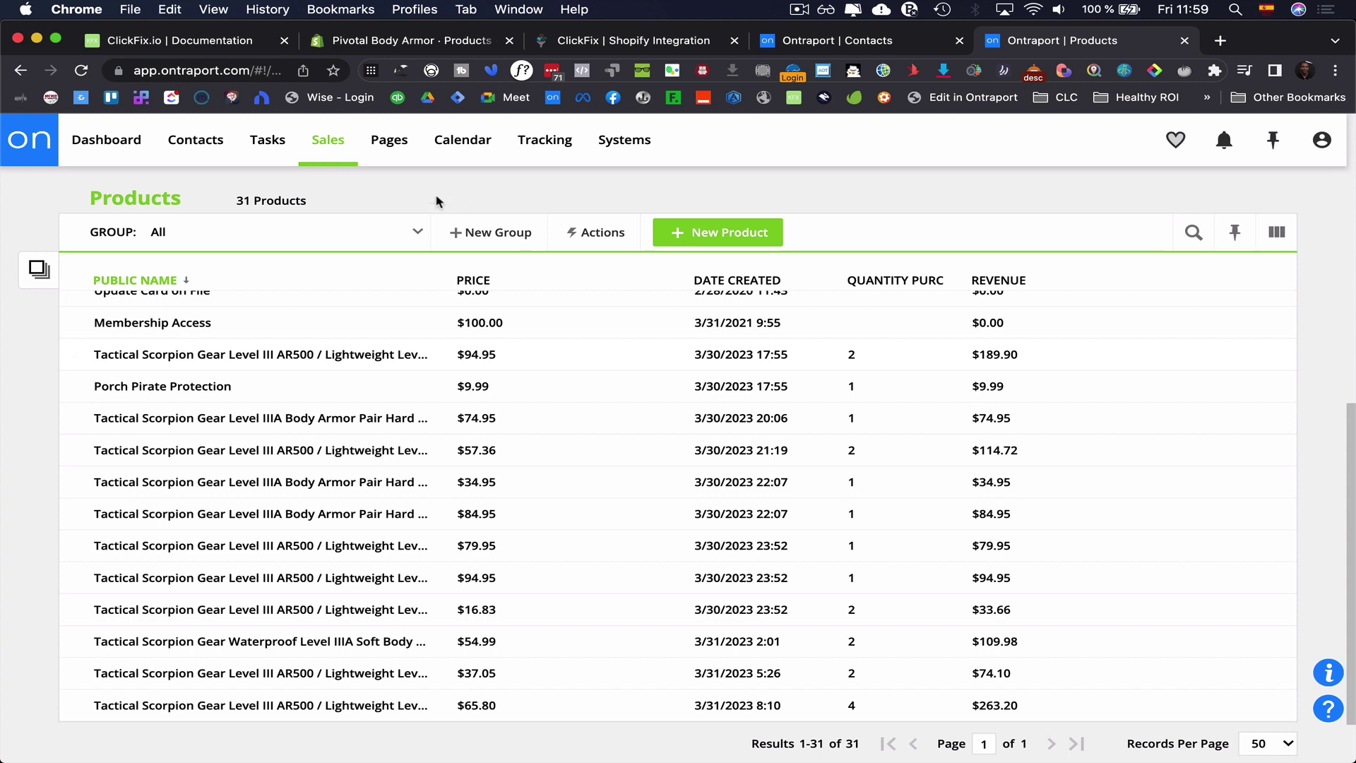
click(217, 40)
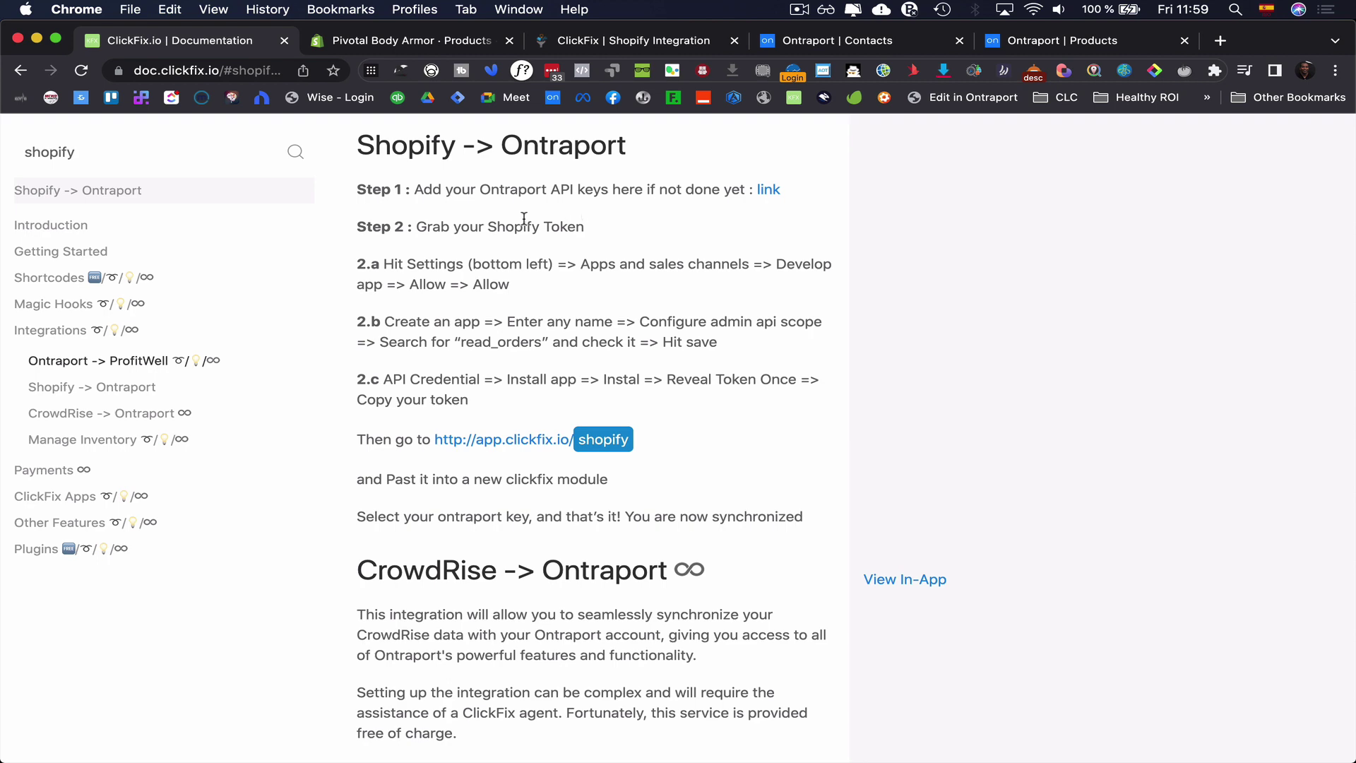
Return to Ontraport contacts, close the extra products page, and open the API key manager in the administration's integrations settings.
click(868, 45)
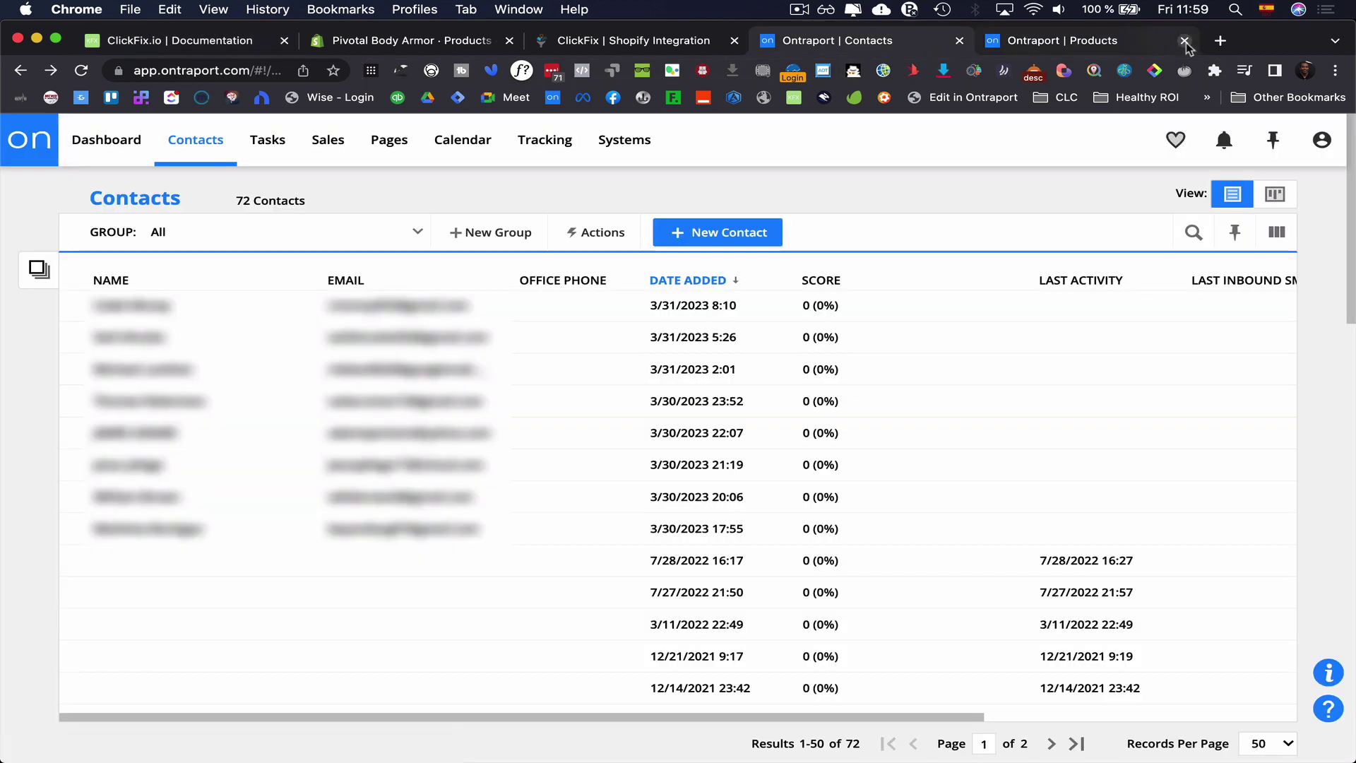
click(1184, 40)
click(1322, 140)
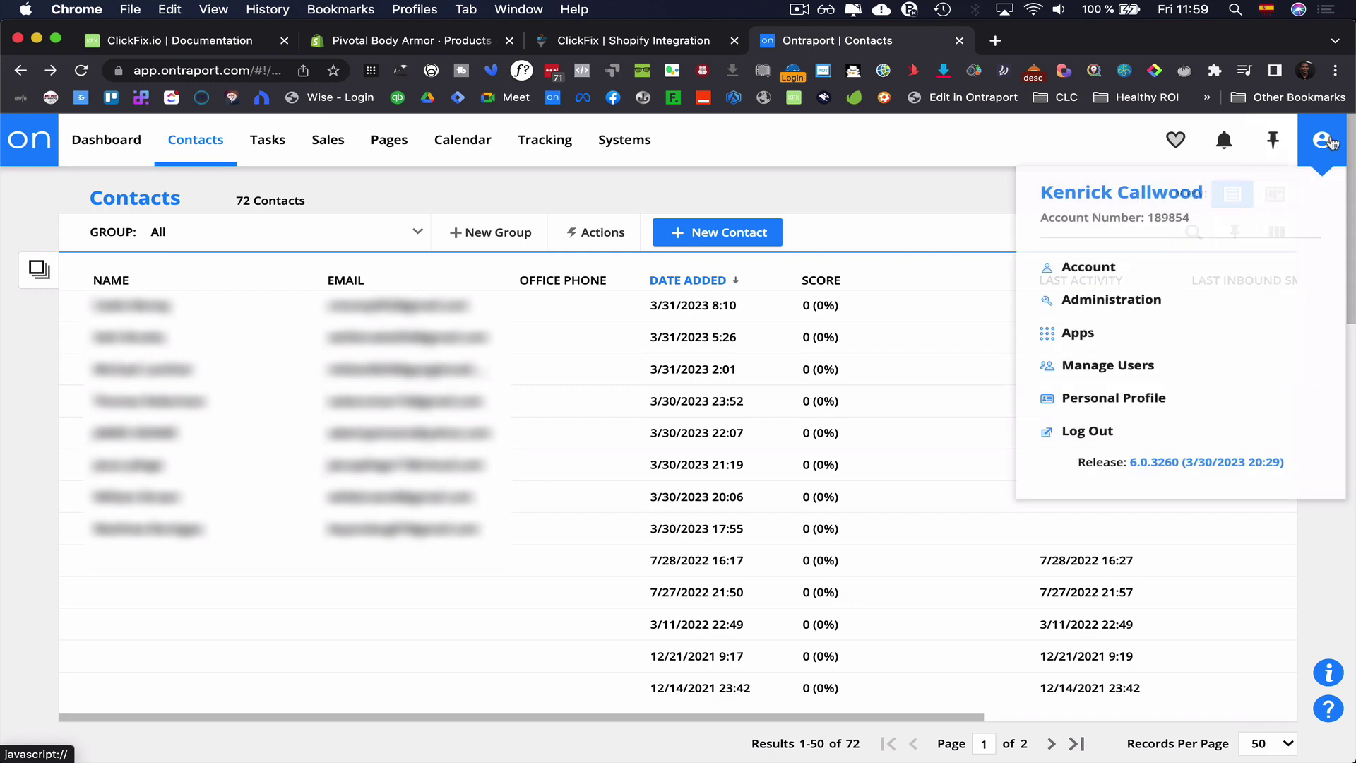
click(1177, 301)
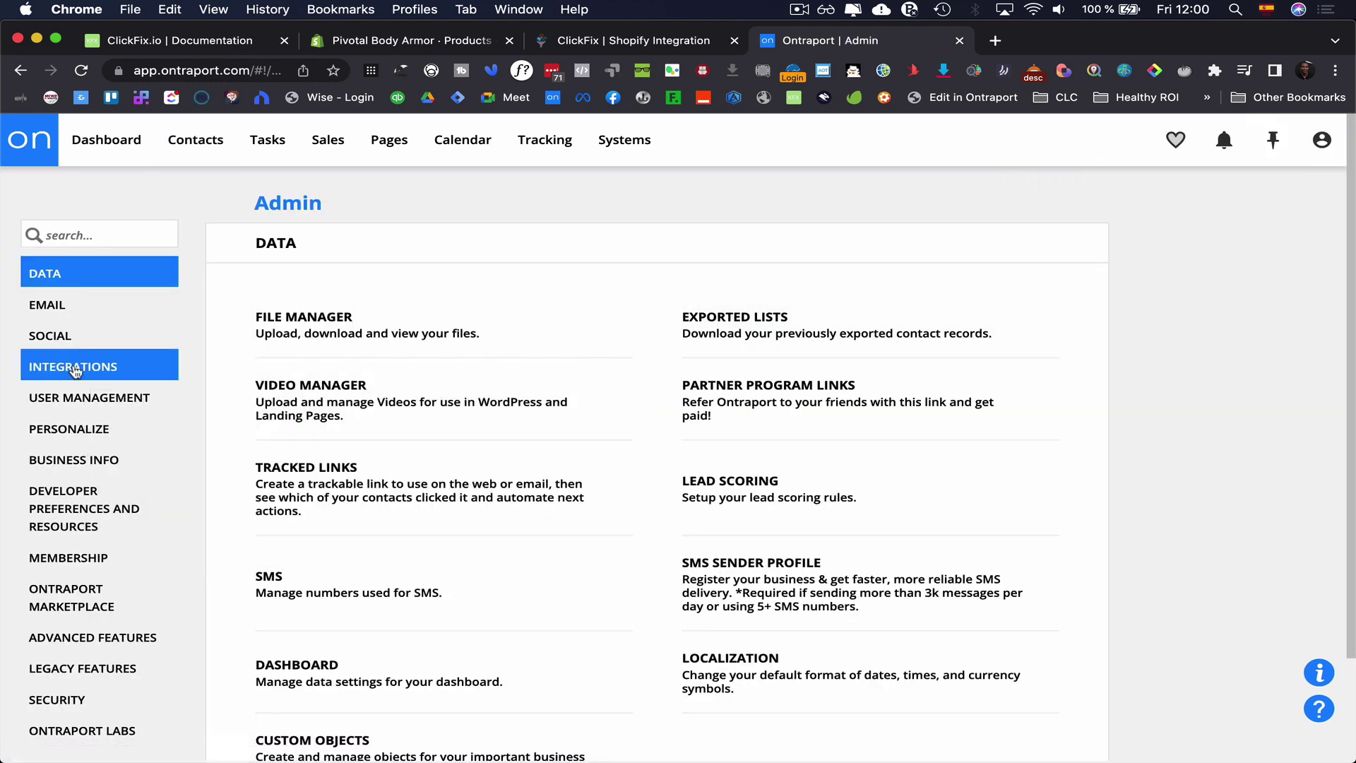
click(77, 365)
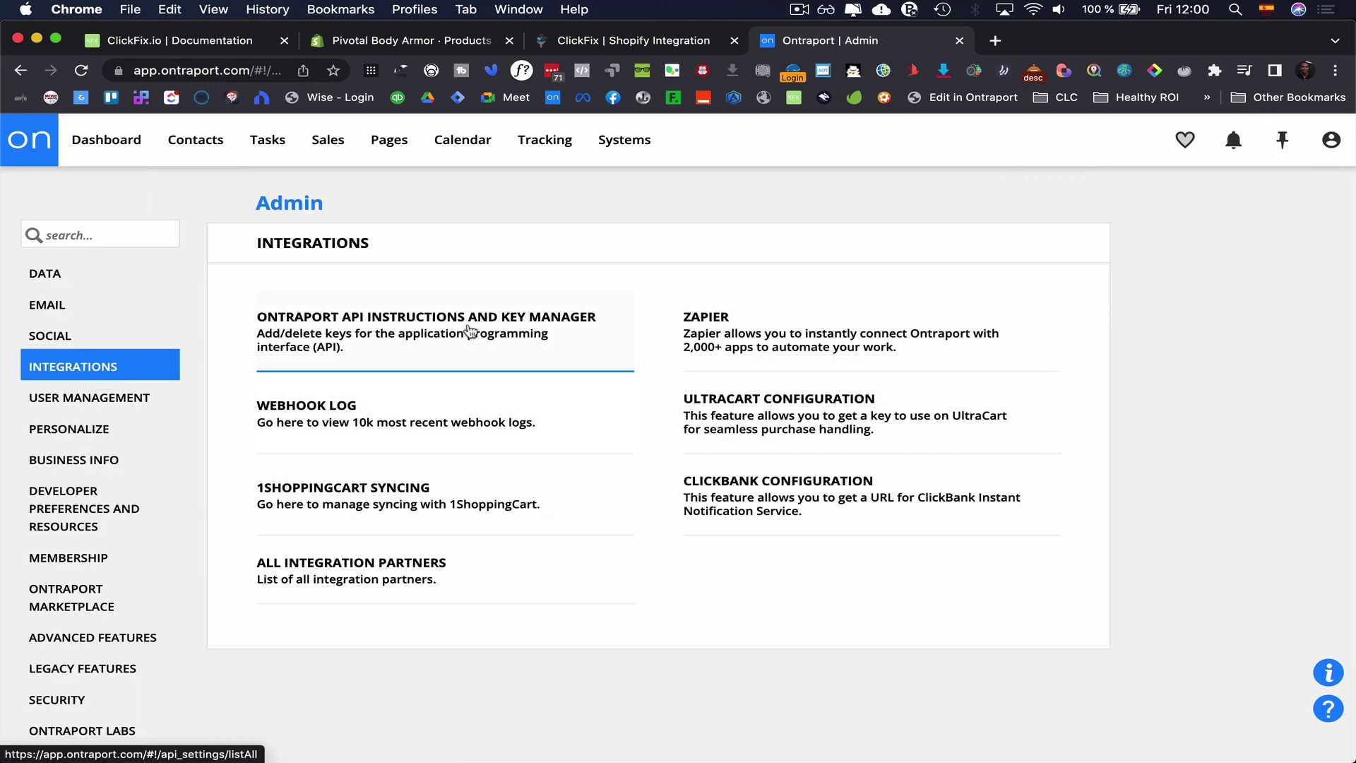
click(450, 333)
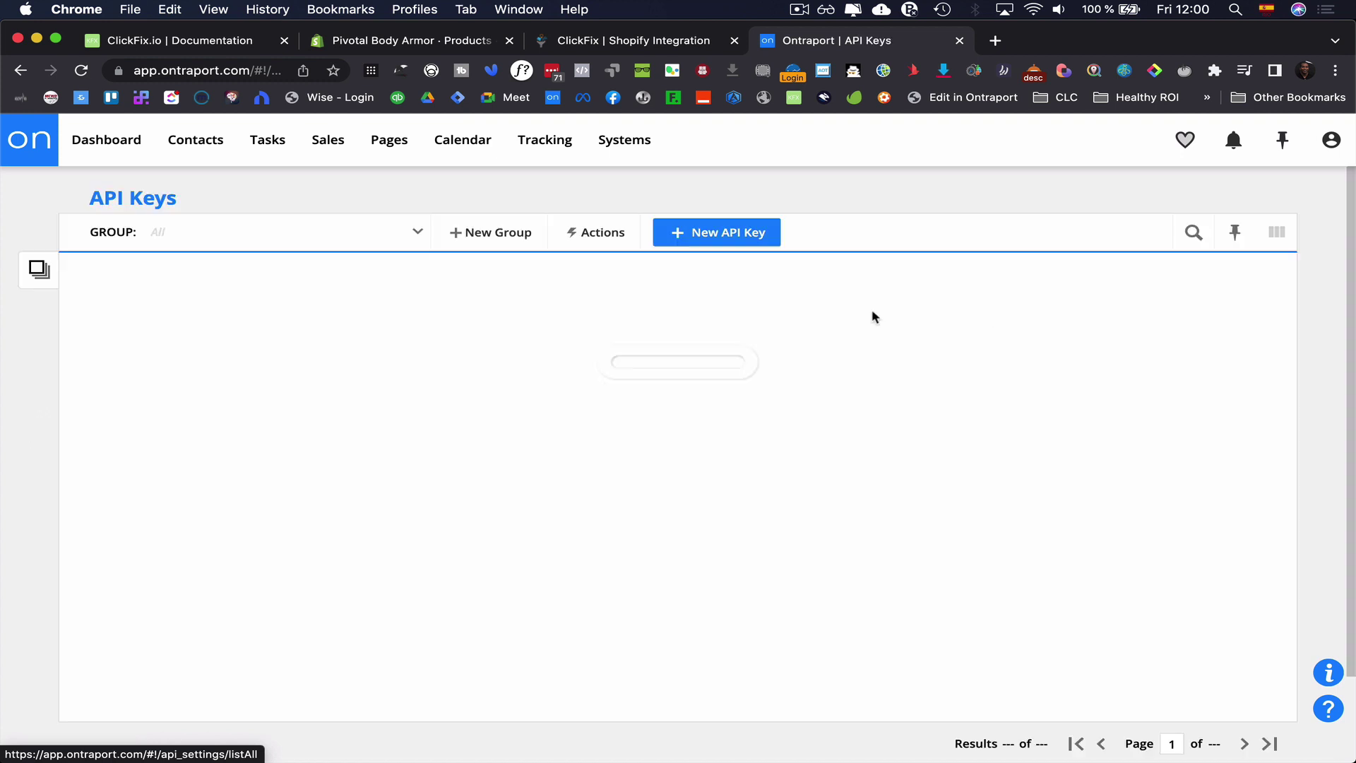
Start a new API key and name it Shopify 2.
click(745, 238)
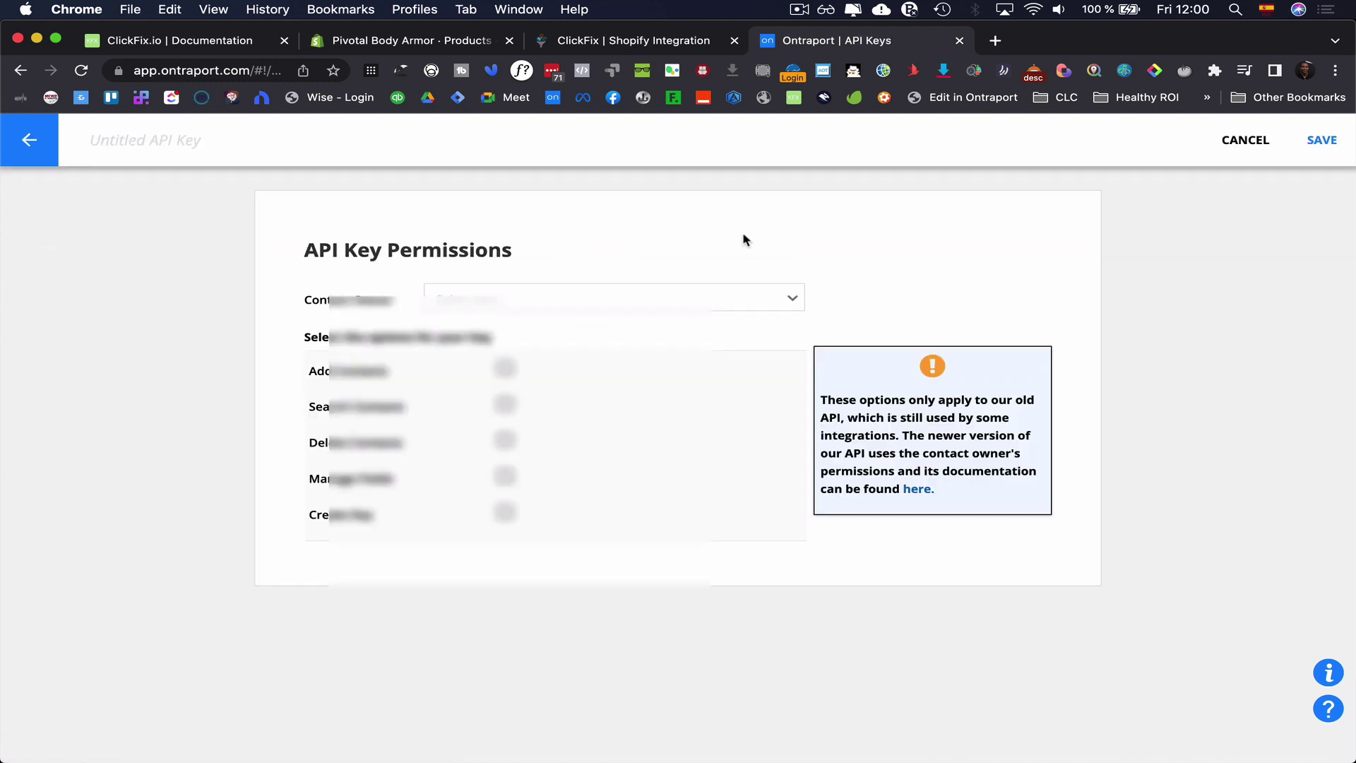
click(161, 142)
text(hopify 2)
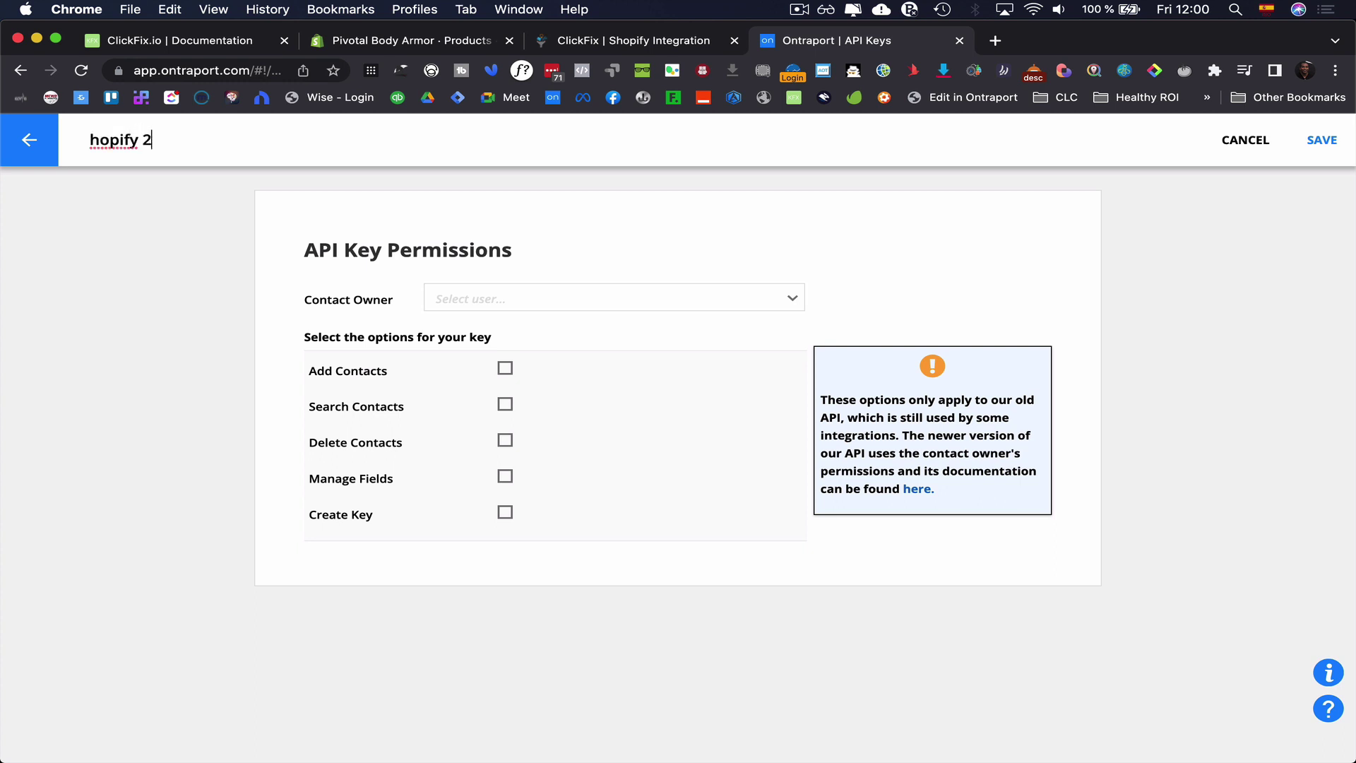
click(90, 140)
text(S)
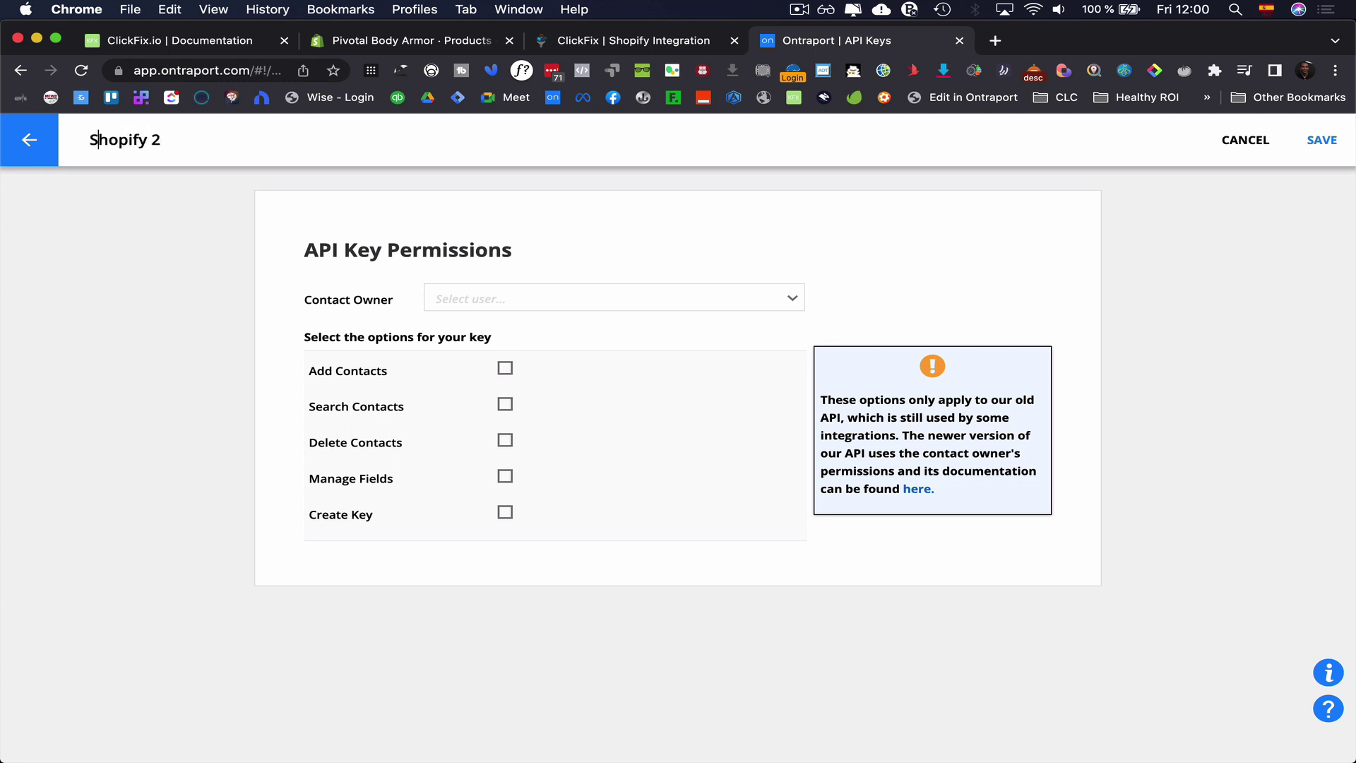
Set the contact owner to Me, grant the key permissions to add, search and delete contacts, manage fields and create keys, and save it.
click(506, 302)
click(505, 370)
click(506, 406)
click(506, 441)
click(506, 476)
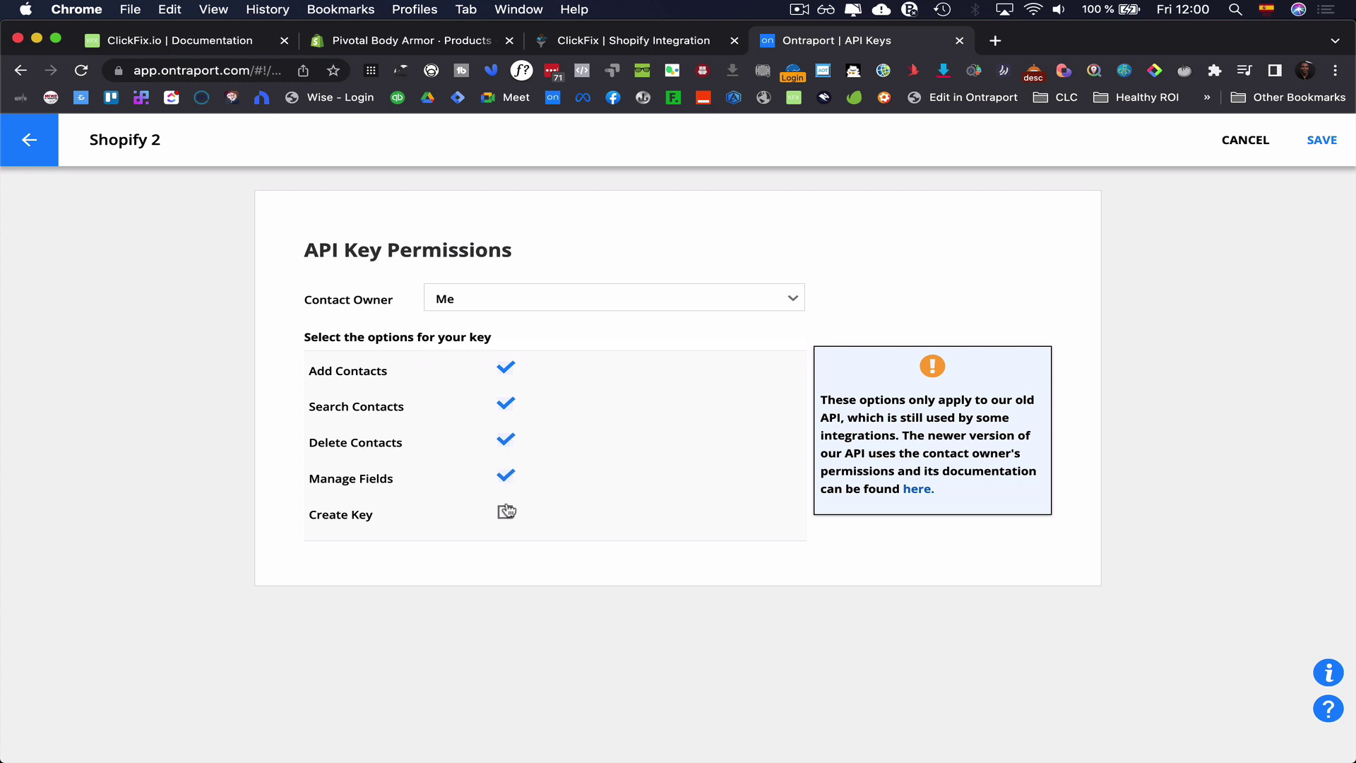
click(506, 512)
click(1322, 140)
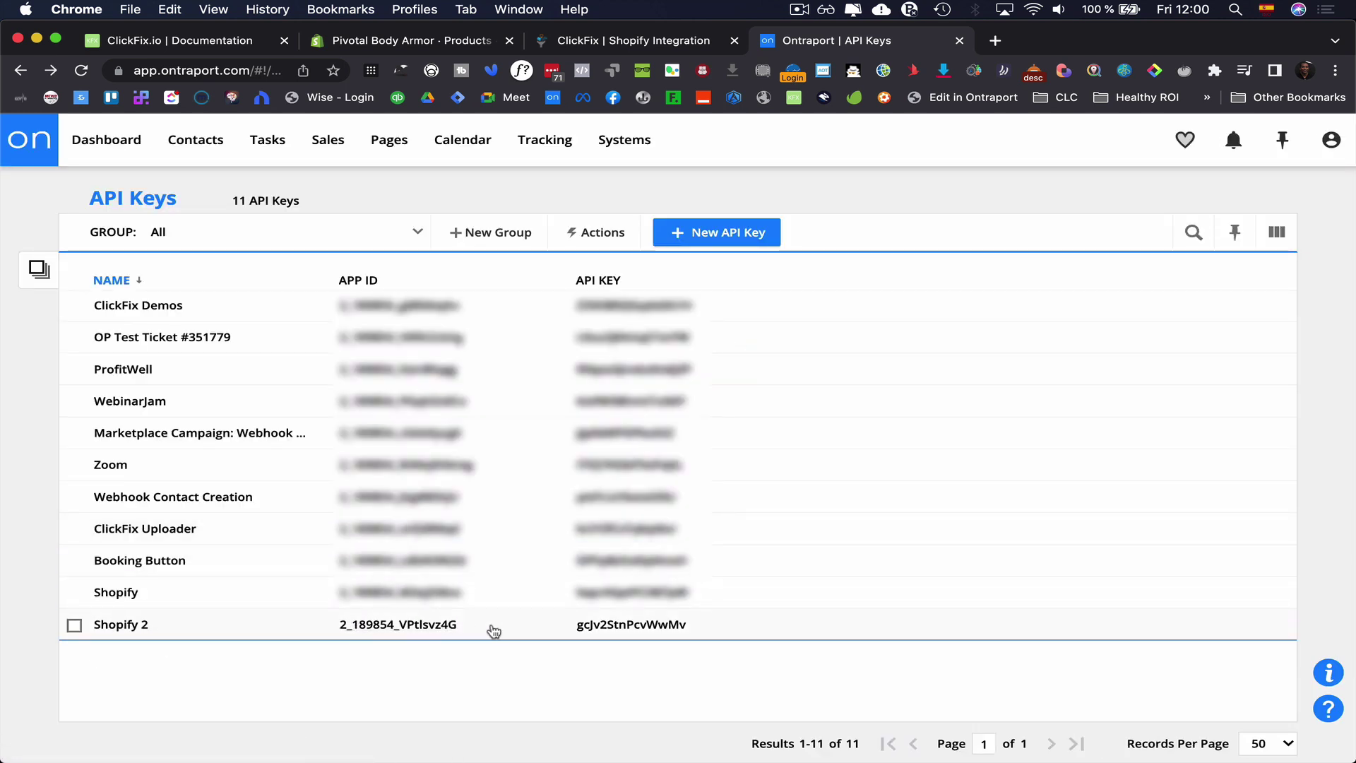
Open the Shopify 2 key and highlight its API App ID and API key values.
click(442, 625)
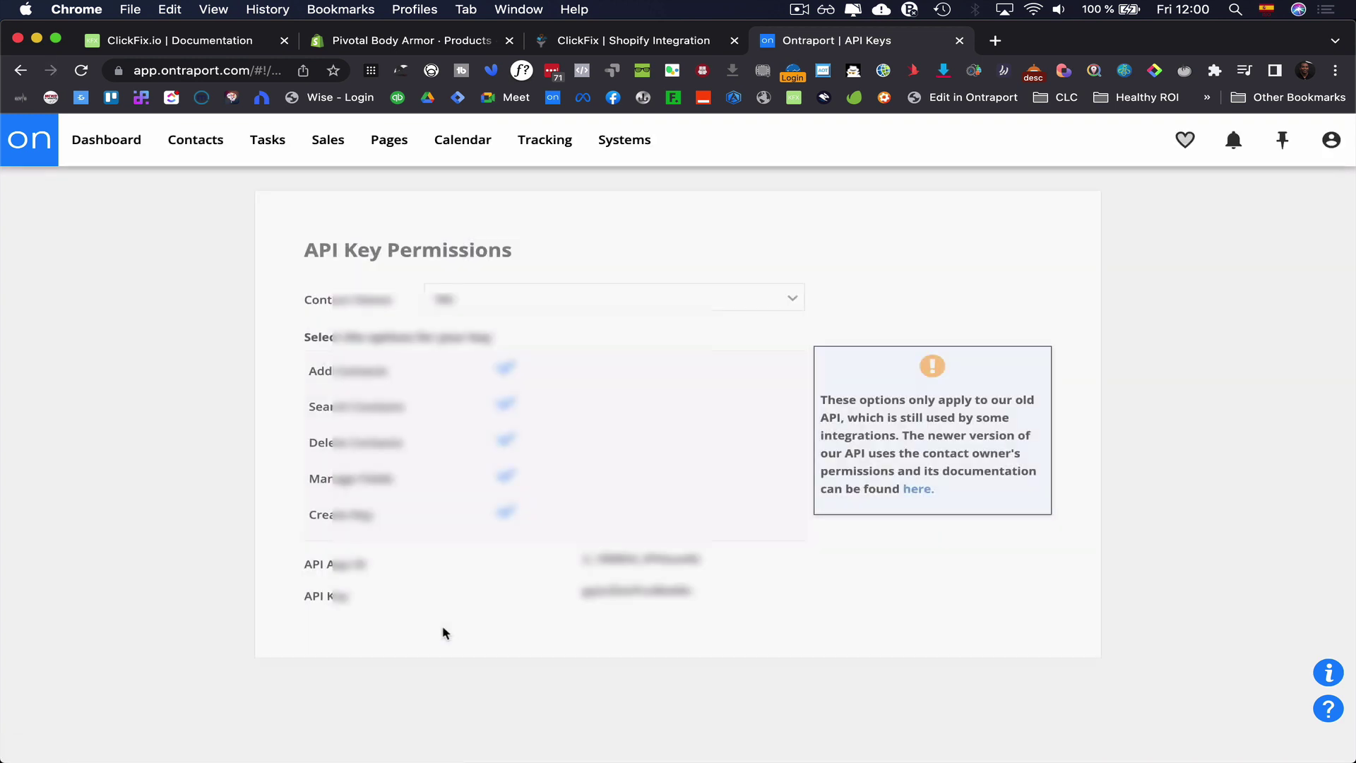
double_click(668, 554)
double_click(635, 592)
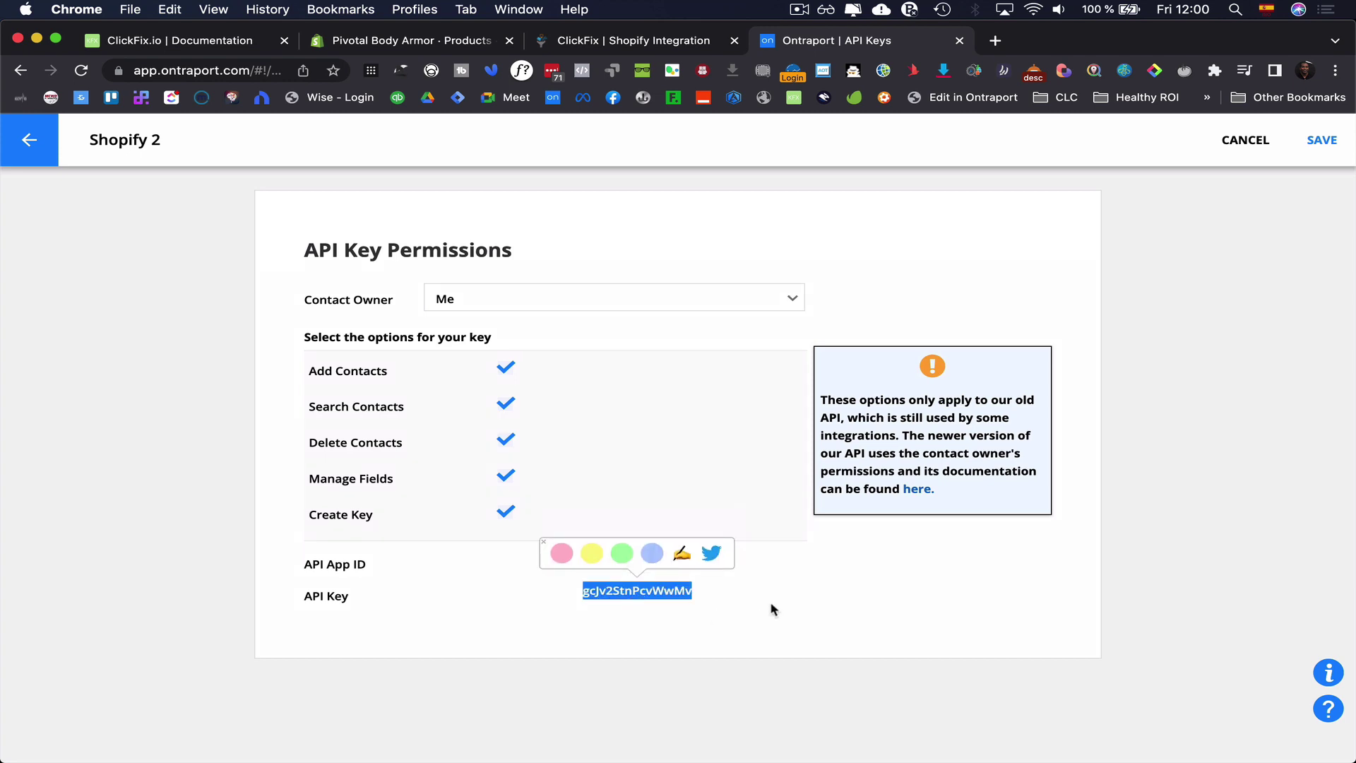
click(774, 610)
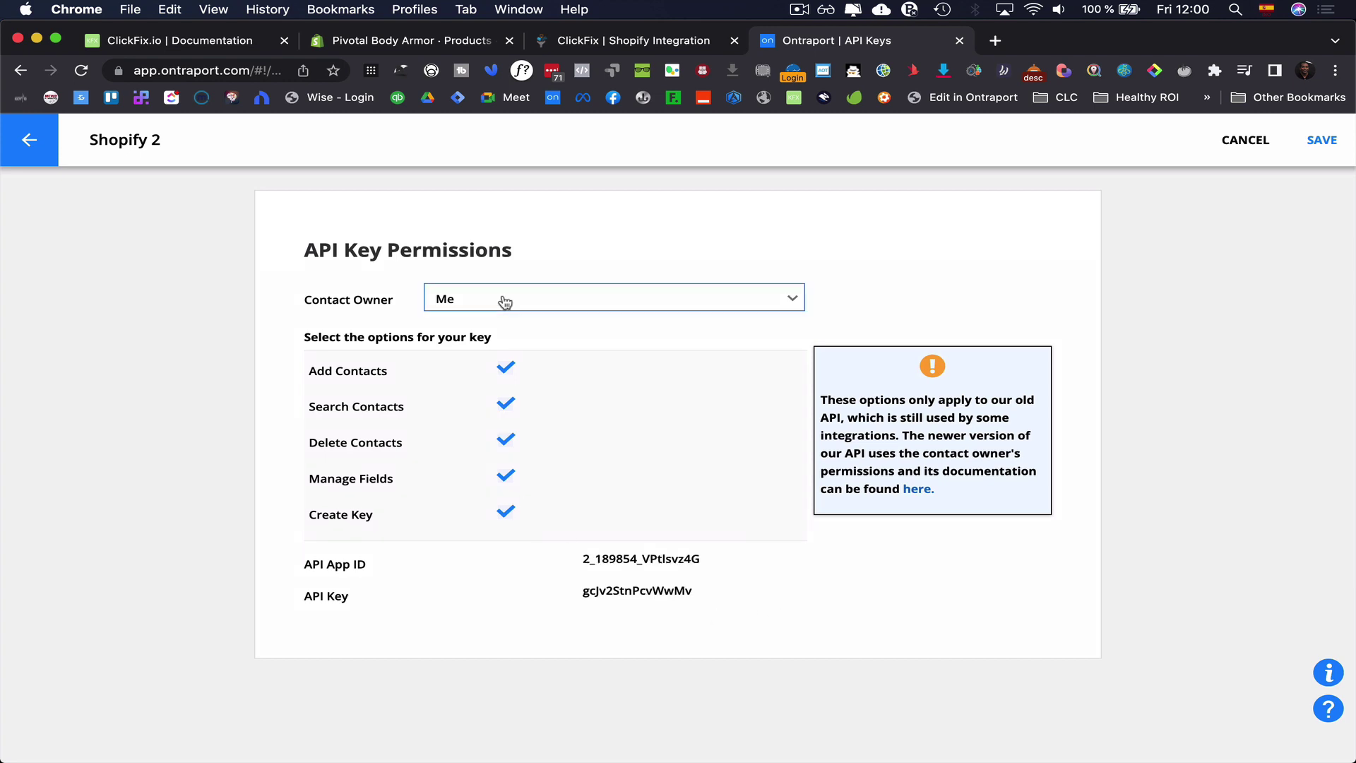
Check the ClickFix documentation's Shopify steps, switch to the Shopify admin, and open app development in the apps and sales channels settings.
click(206, 42)
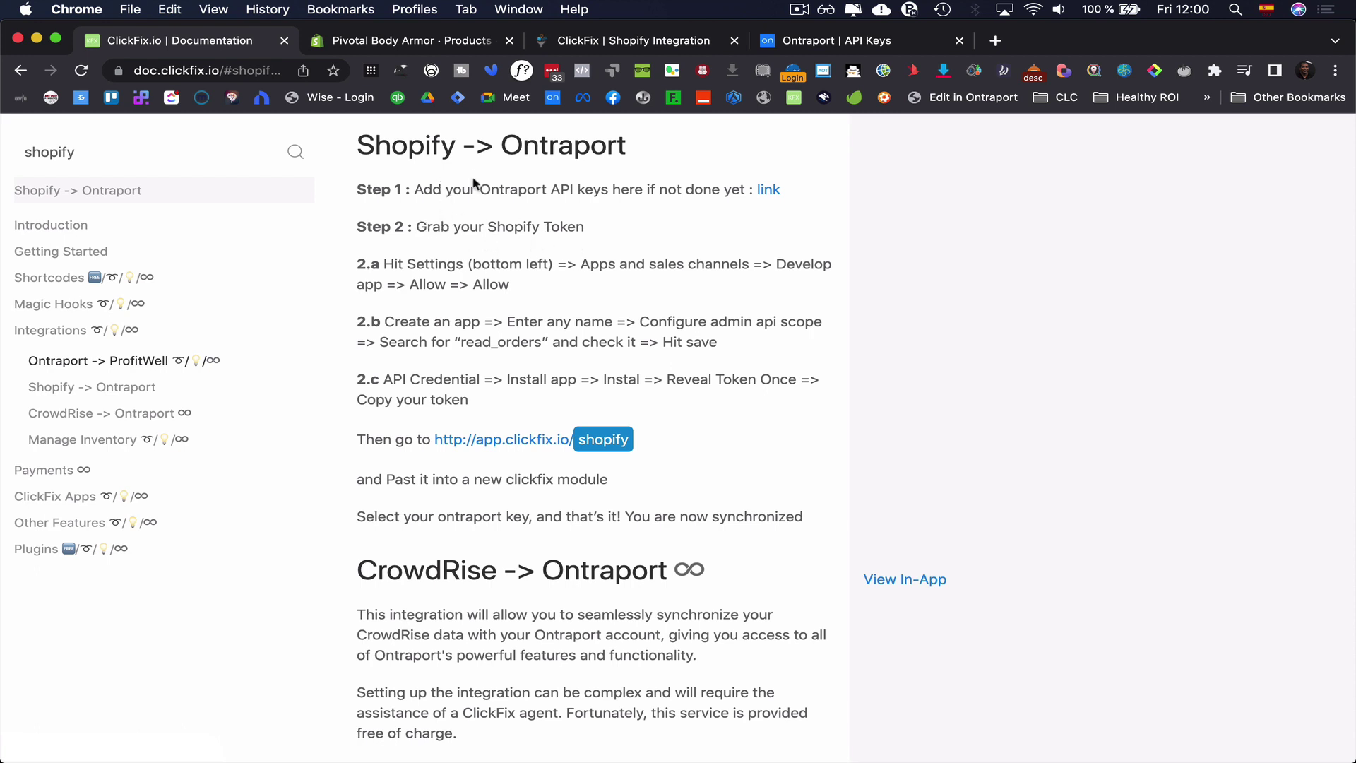
click(438, 44)
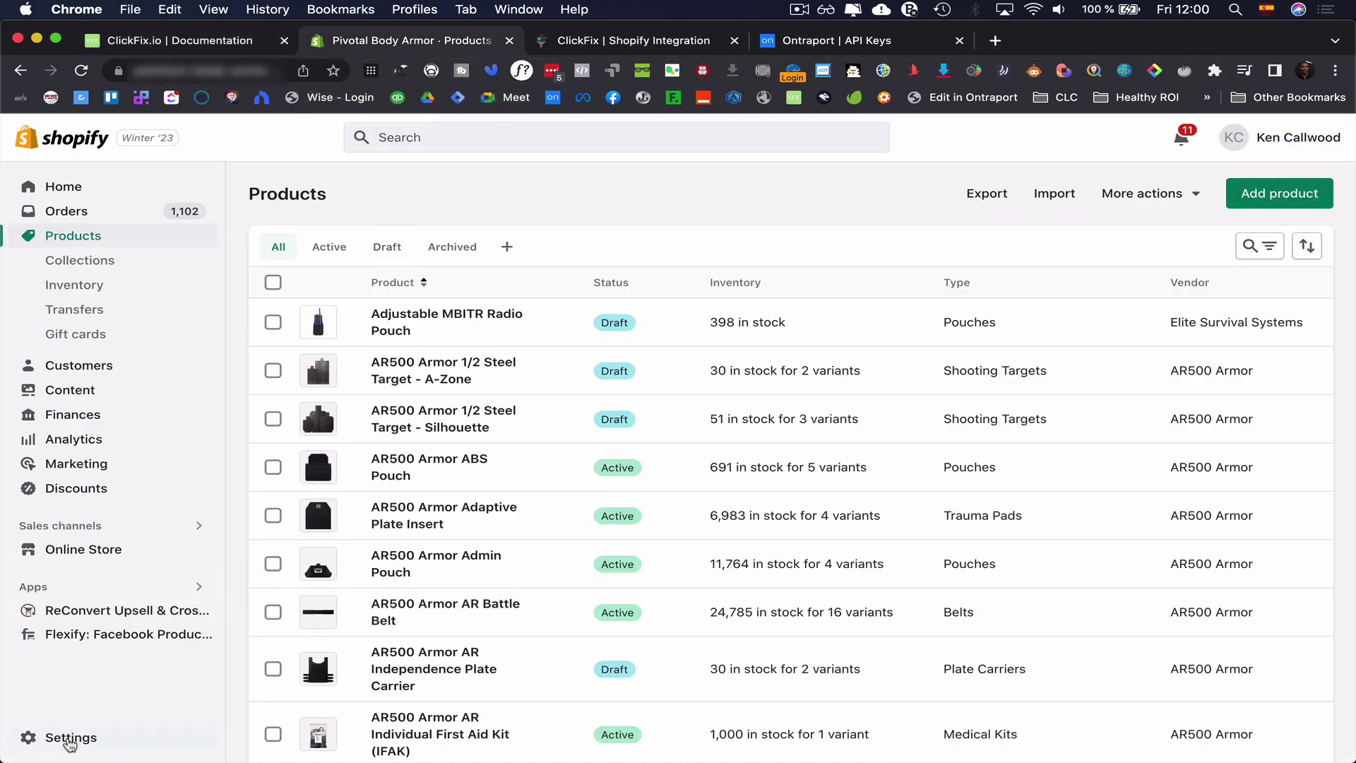
click(67, 188)
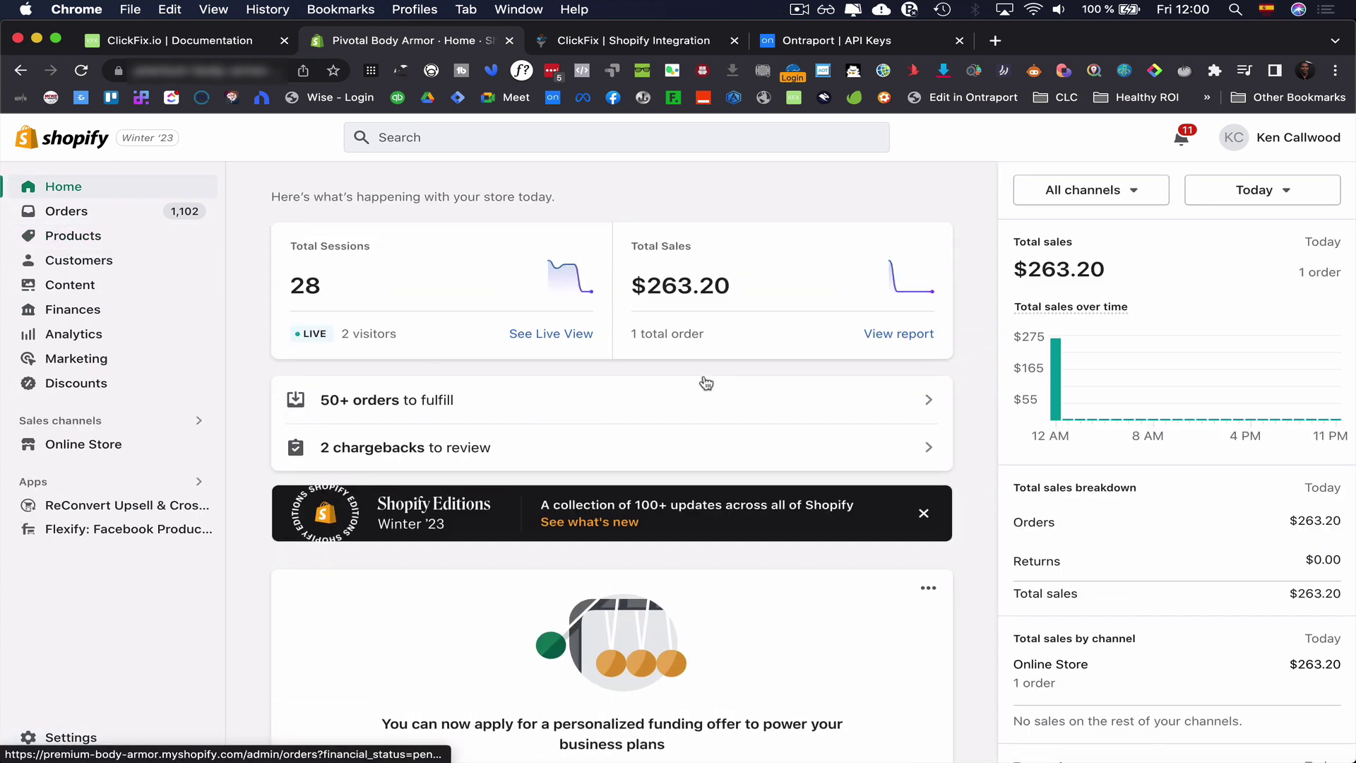
click(71, 738)
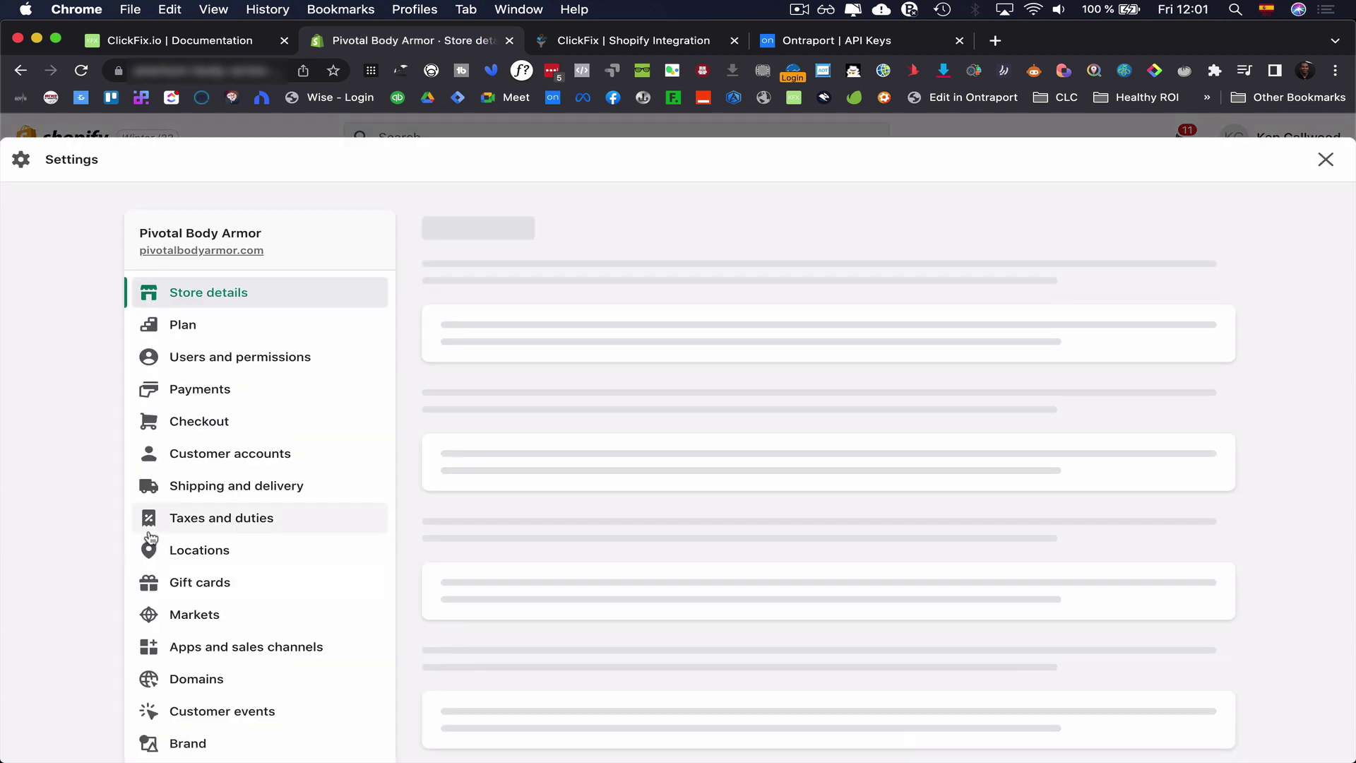
click(264, 645)
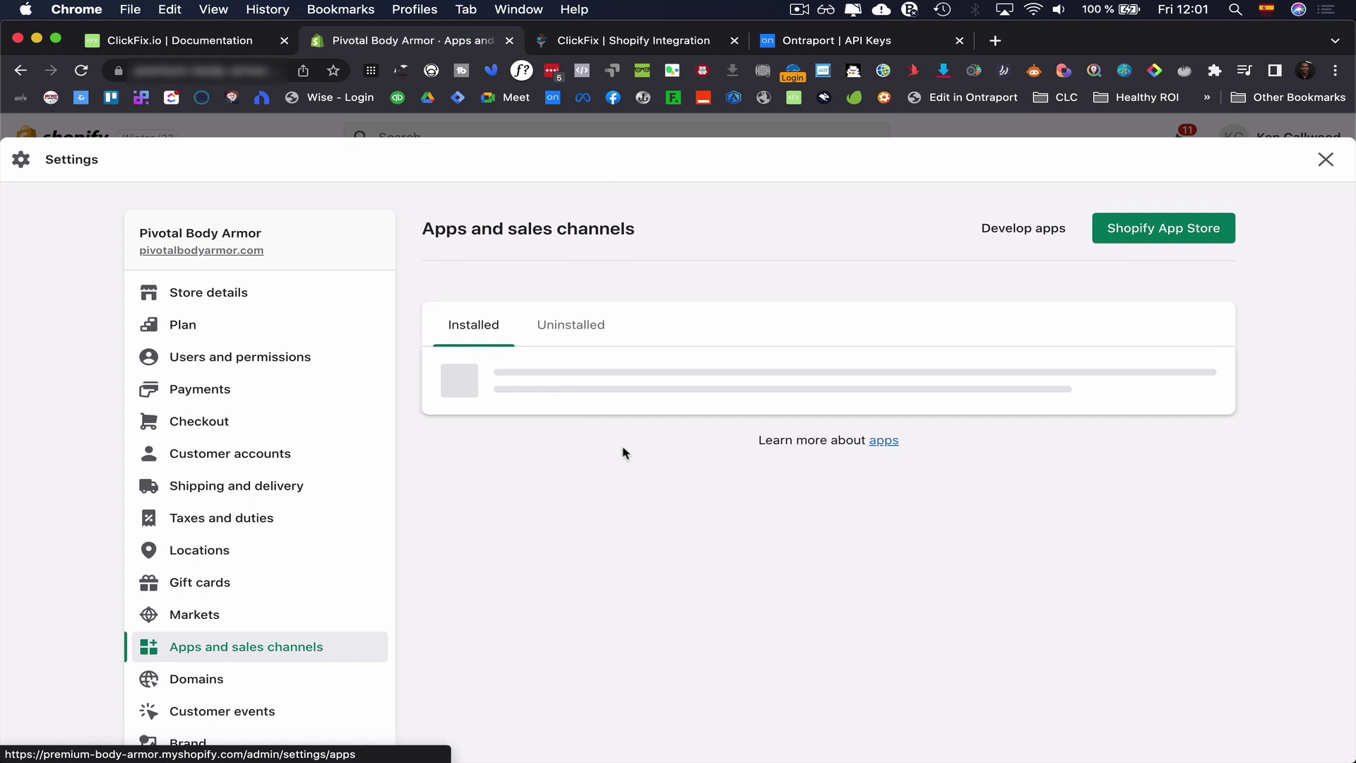
click(1028, 229)
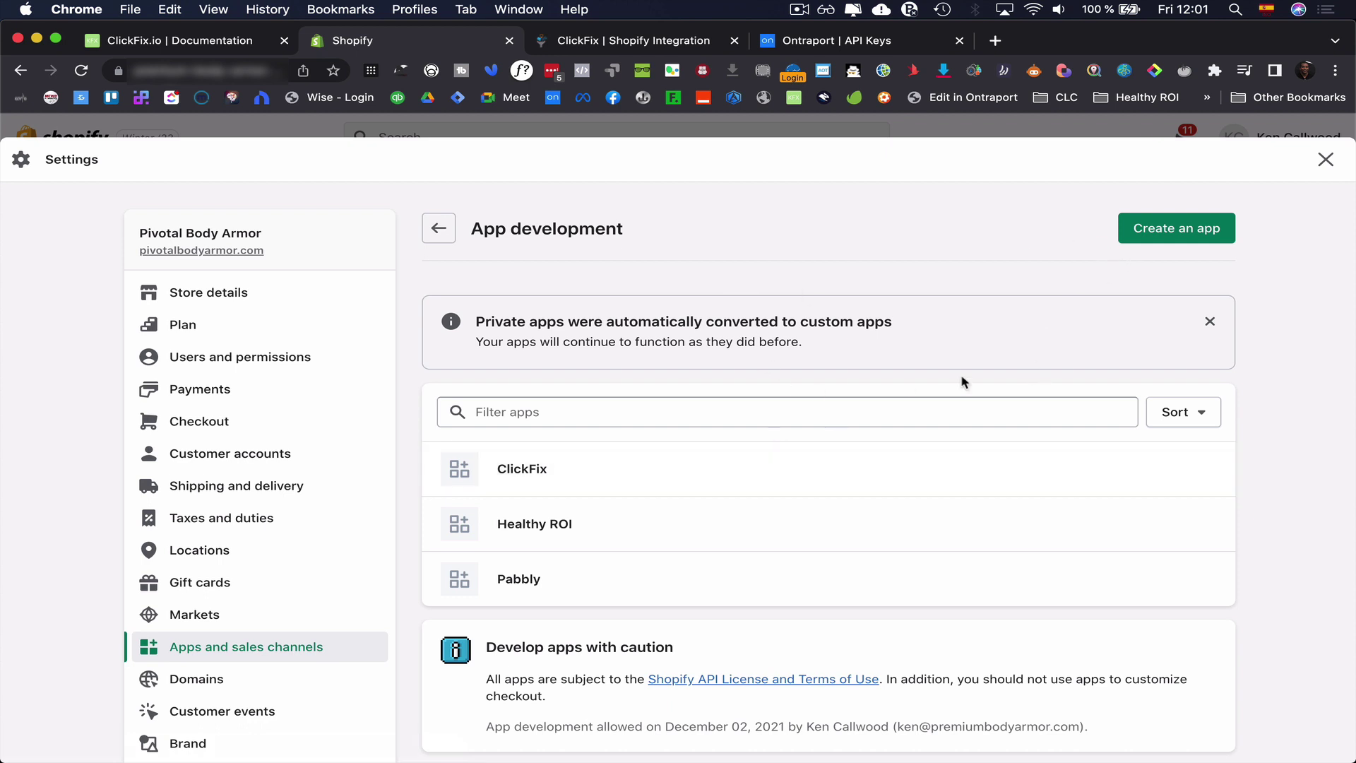
Create a custom app named ClickFix2, keeping the preselected app developer.
click(1166, 233)
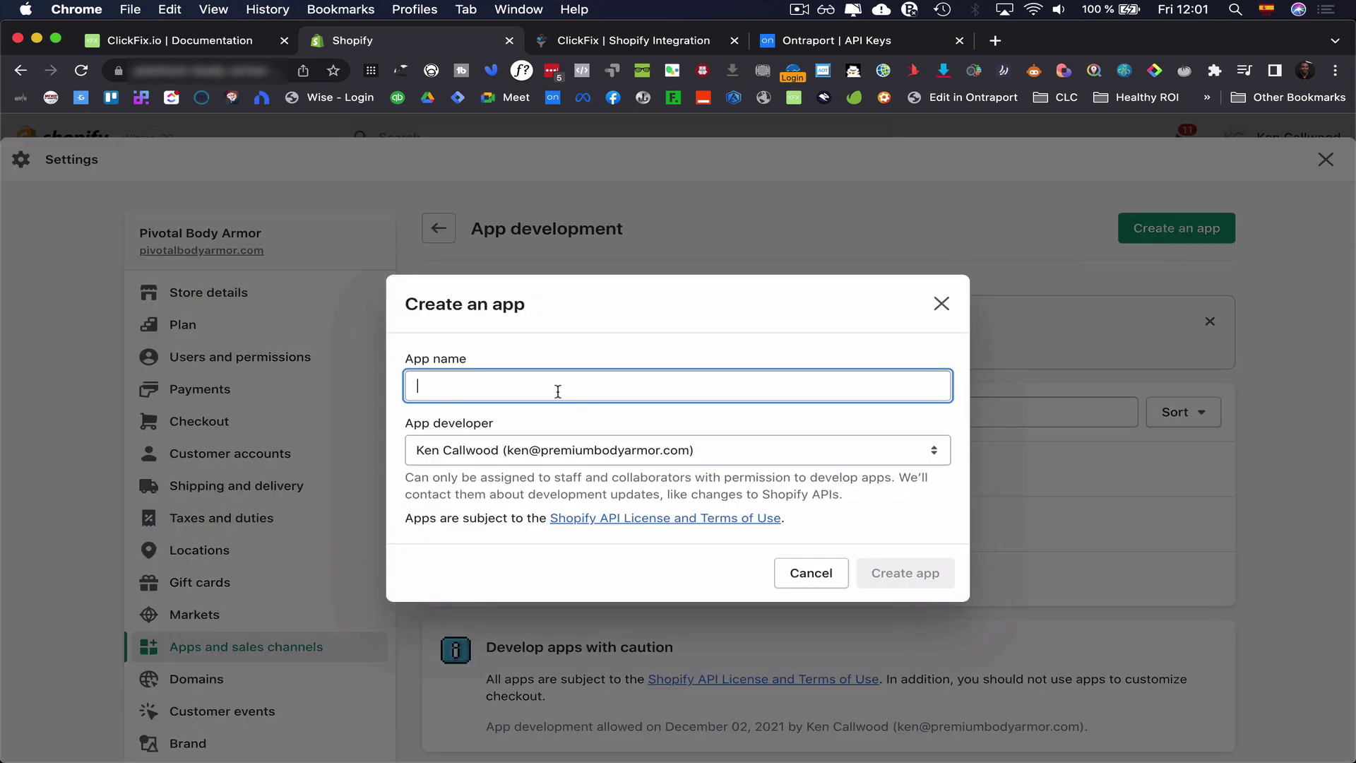
text(ClickFix2)
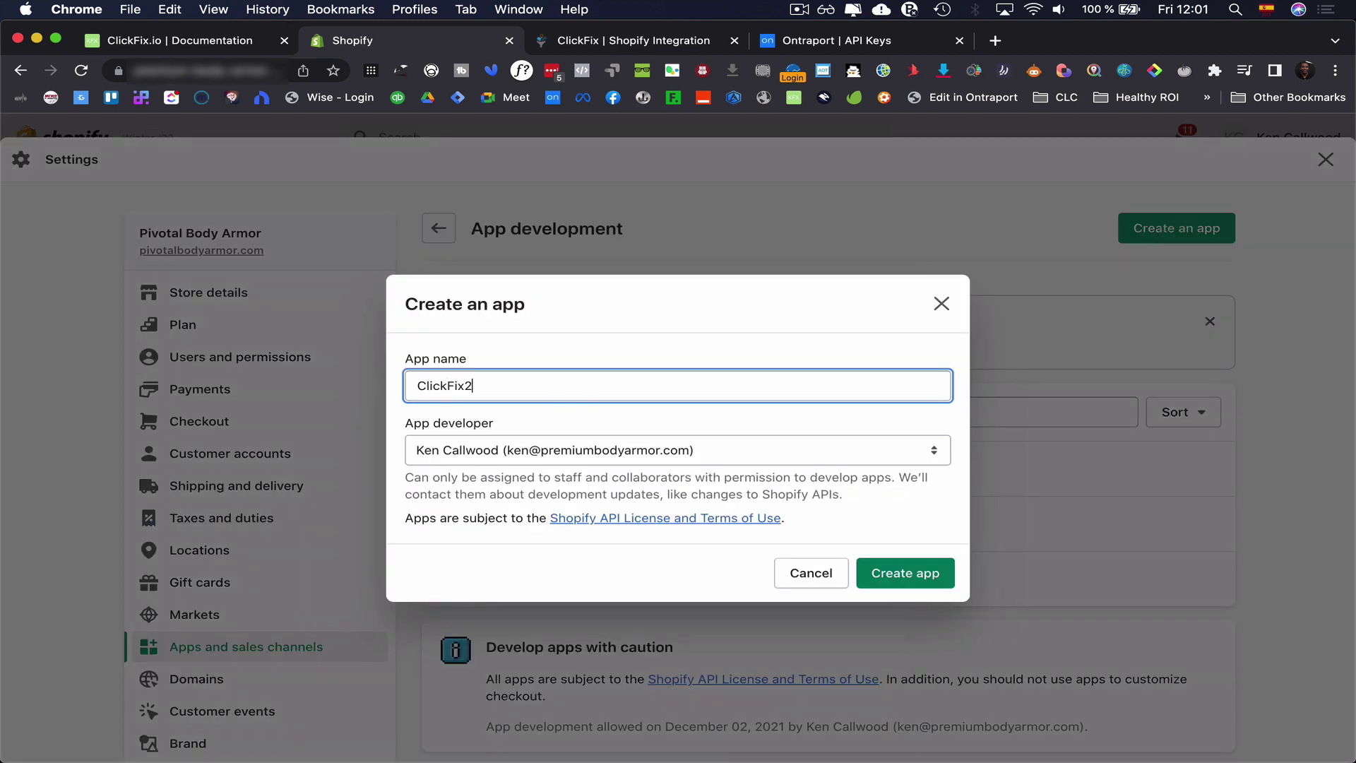
click(882, 572)
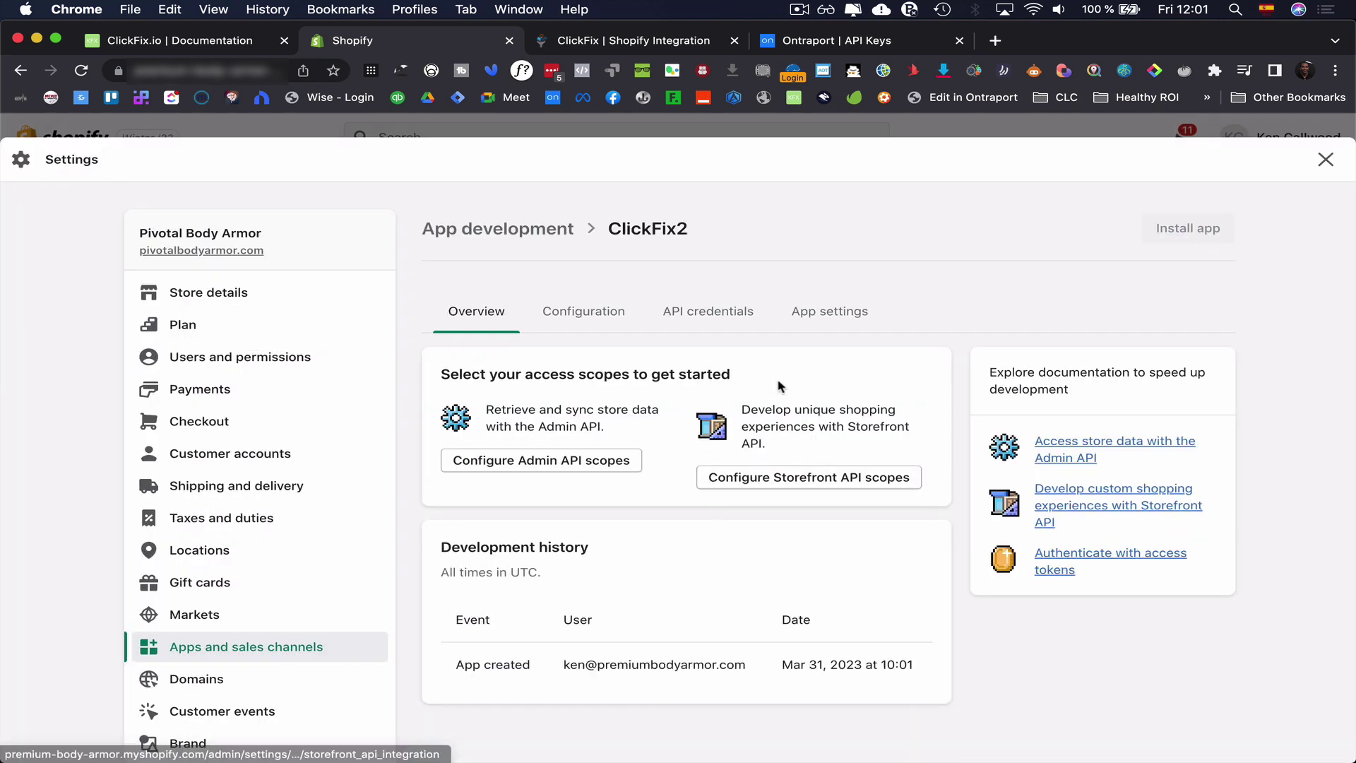
Open the Admin API scope configuration for ClickFix2 and filter the access scopes by "orders".
scroll(626, 496, down, 1)
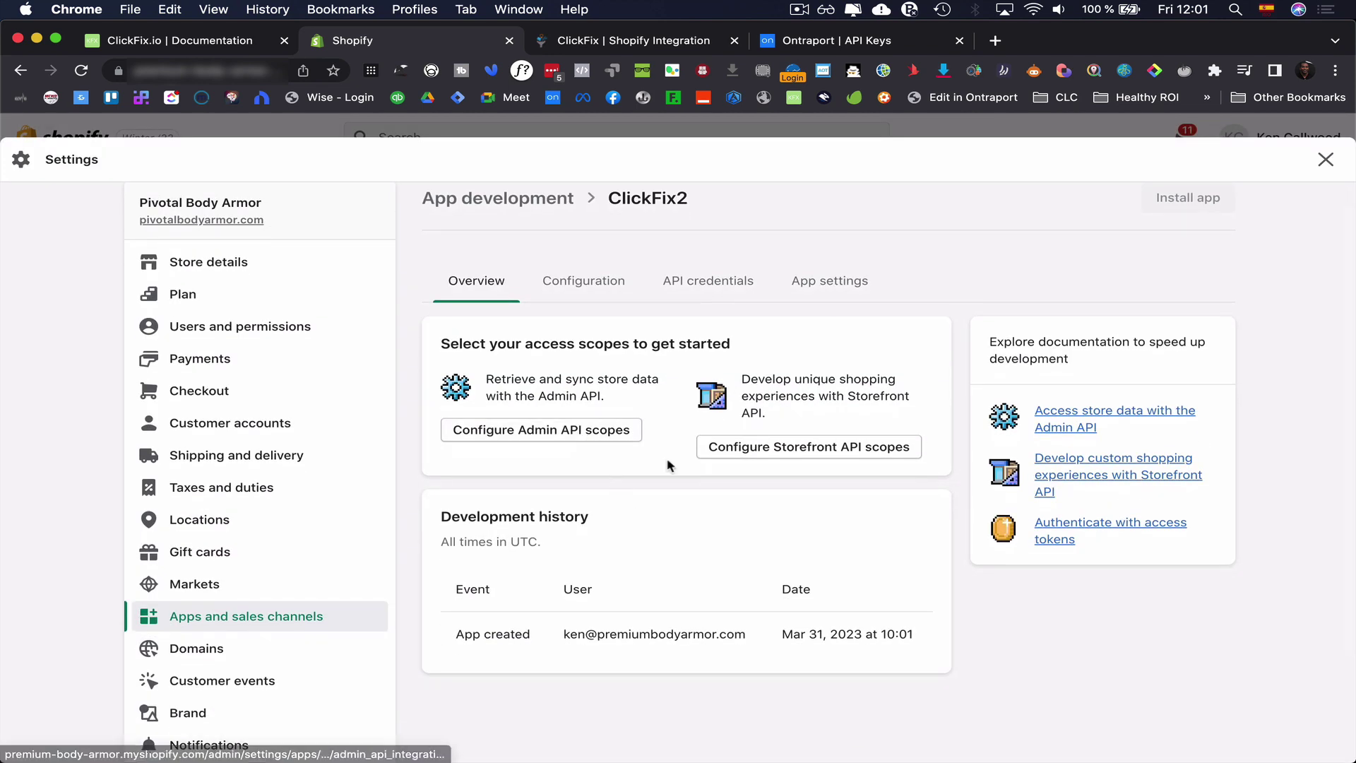
click(586, 430)
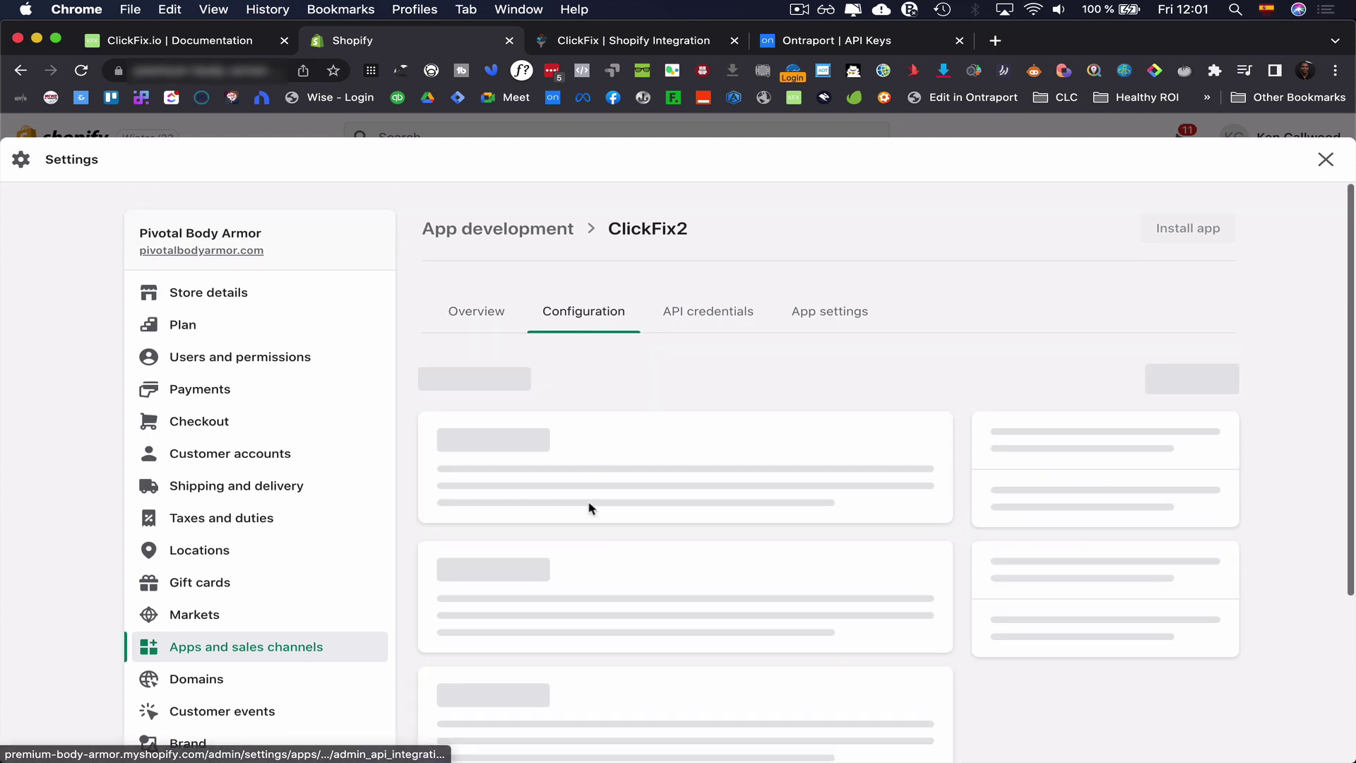
scroll(702, 463, down, 2)
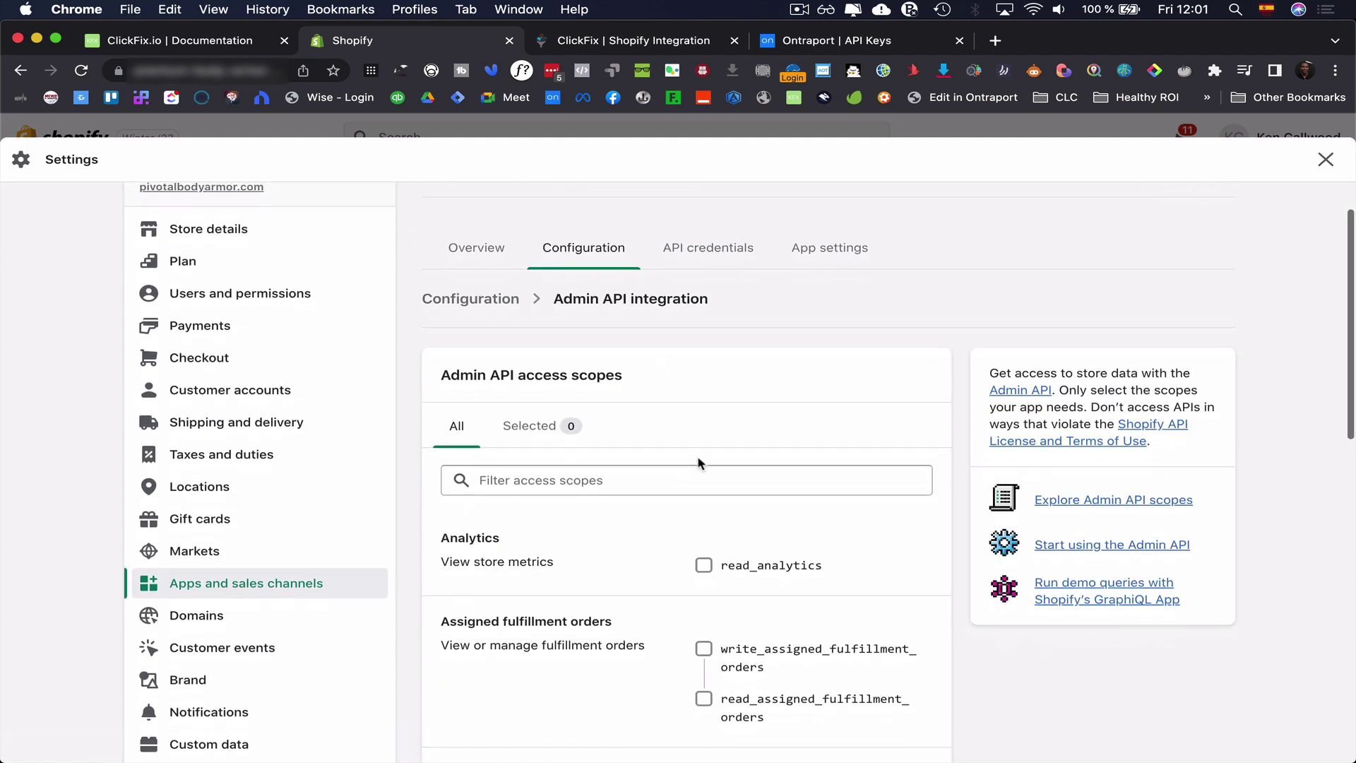
click(641, 481)
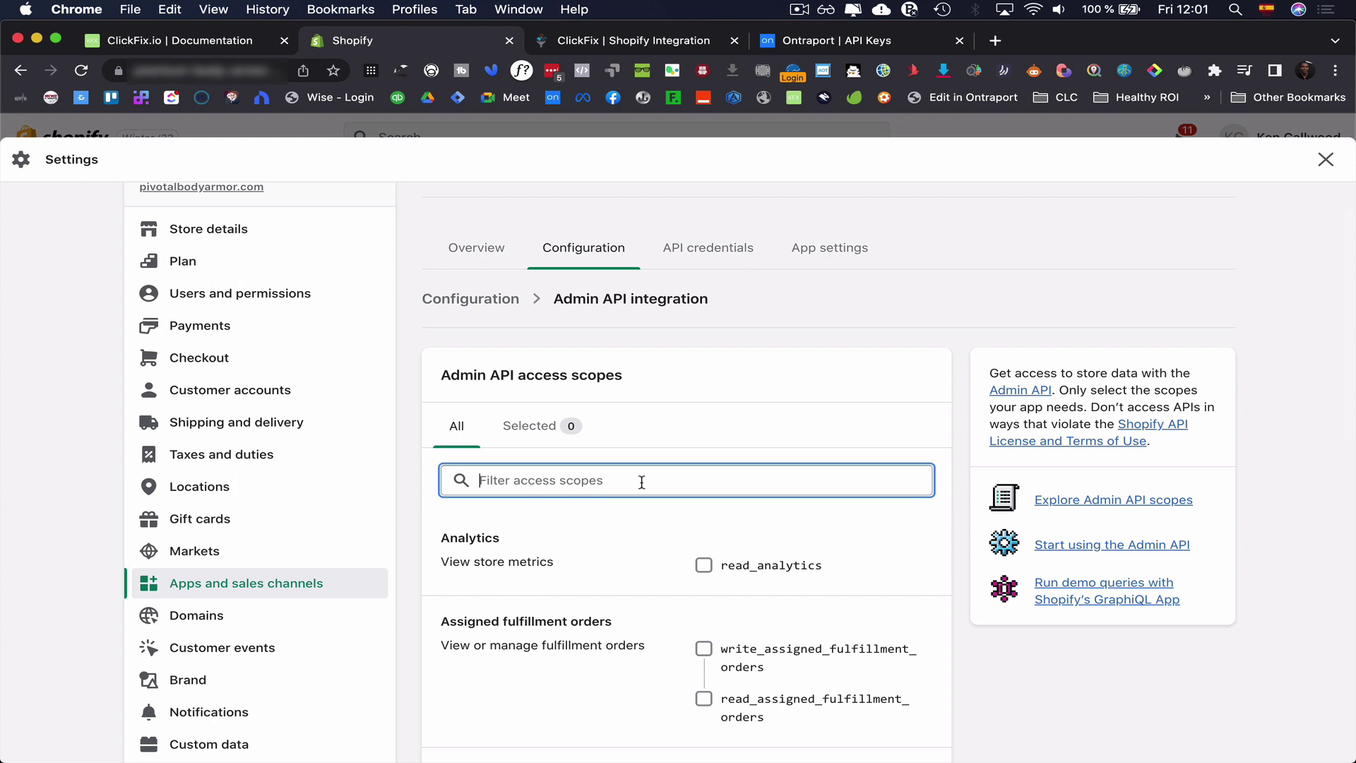
text(order)
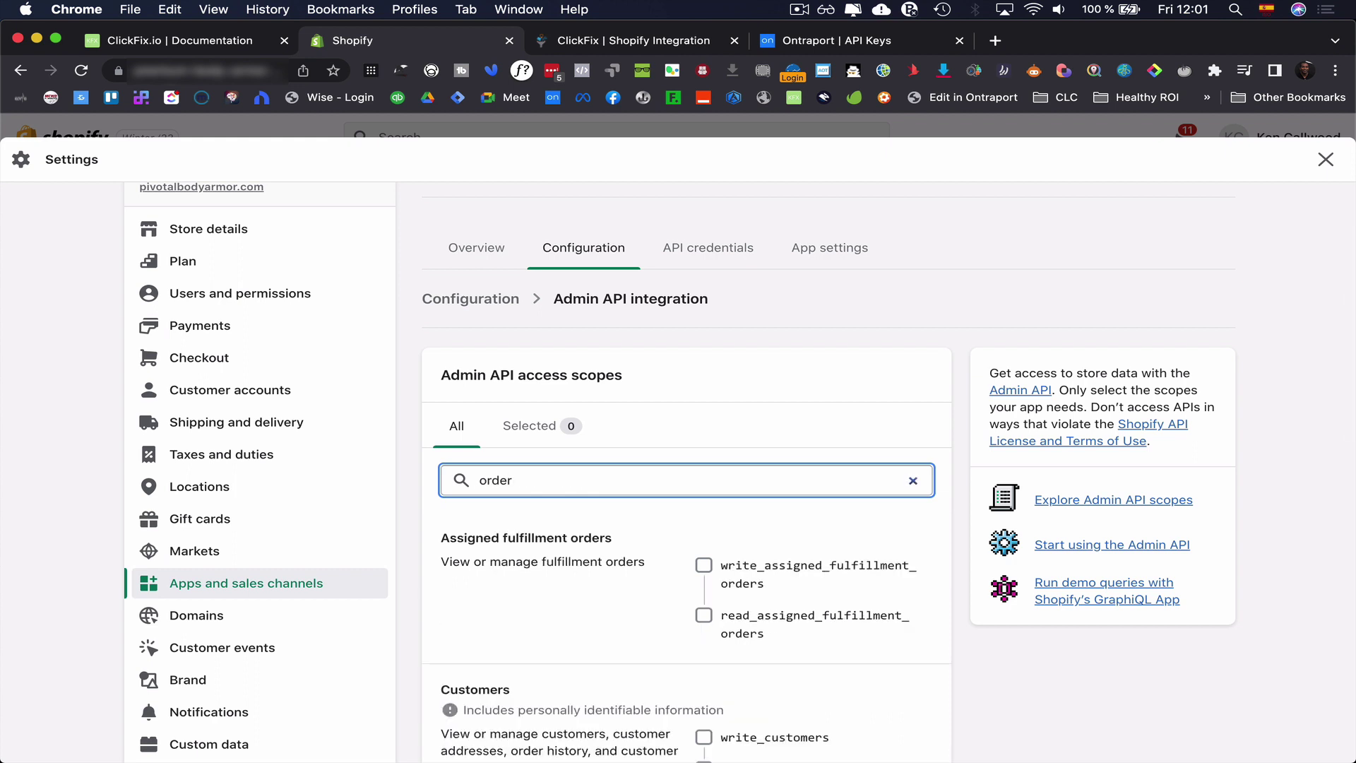
text(s)
Grant the read_orders access scope in the Orders group and save the Admin API configuration.
scroll(734, 487, down, 5)
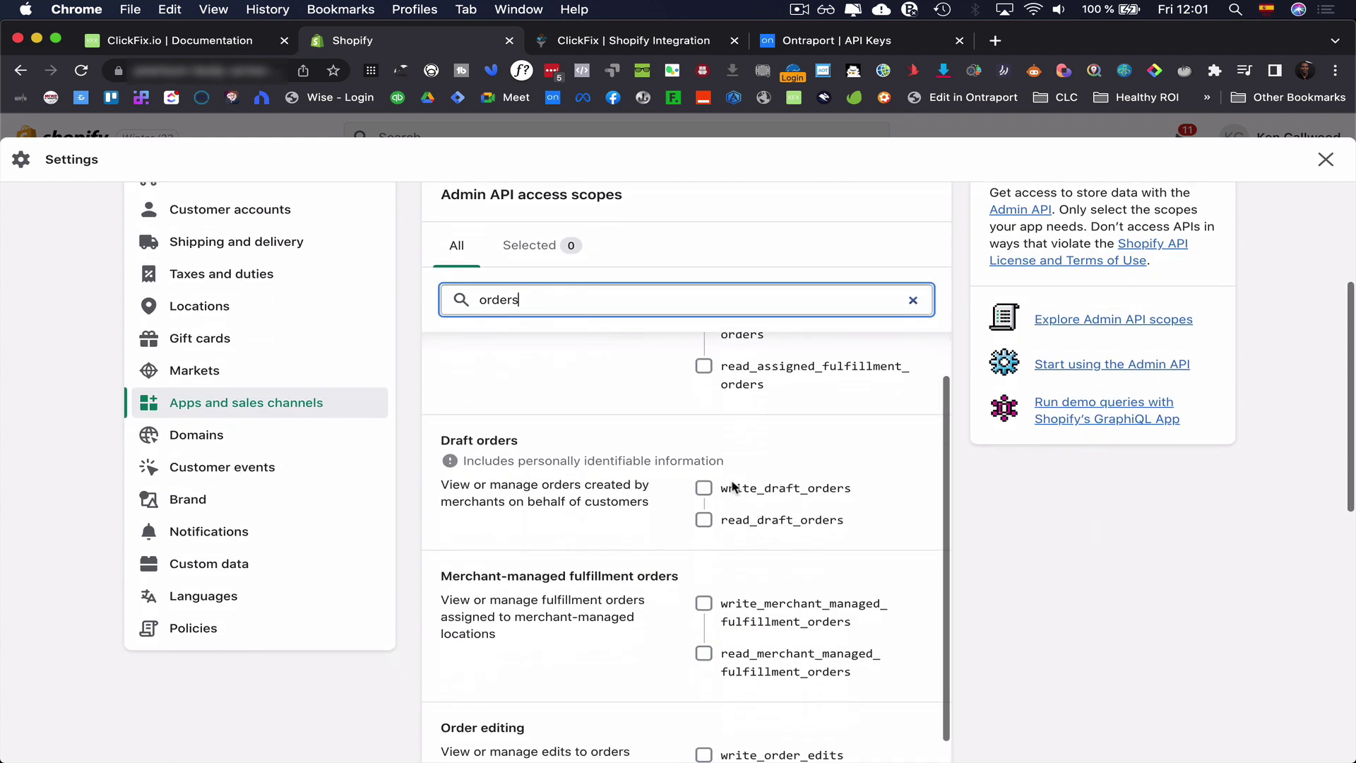
scroll(734, 487, down, 2)
scroll(615, 522, down, 1)
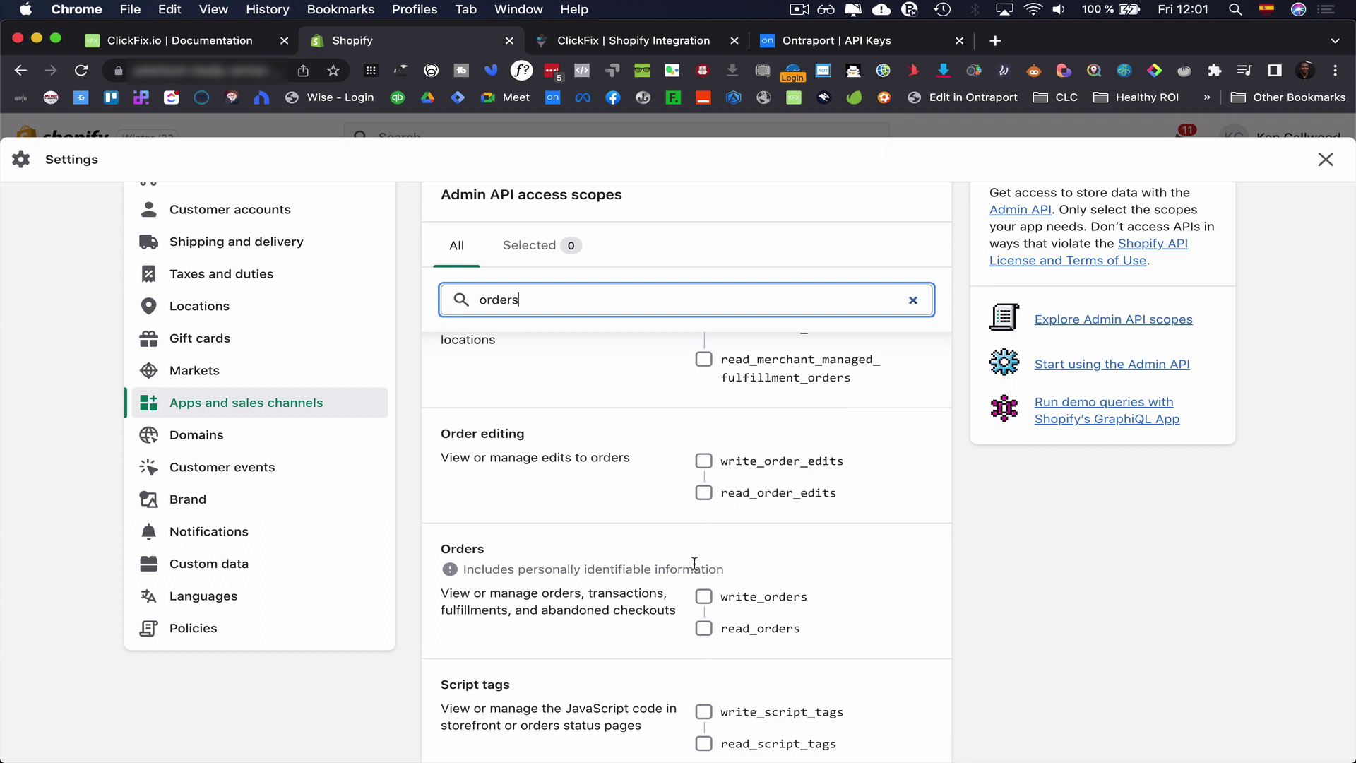
click(703, 632)
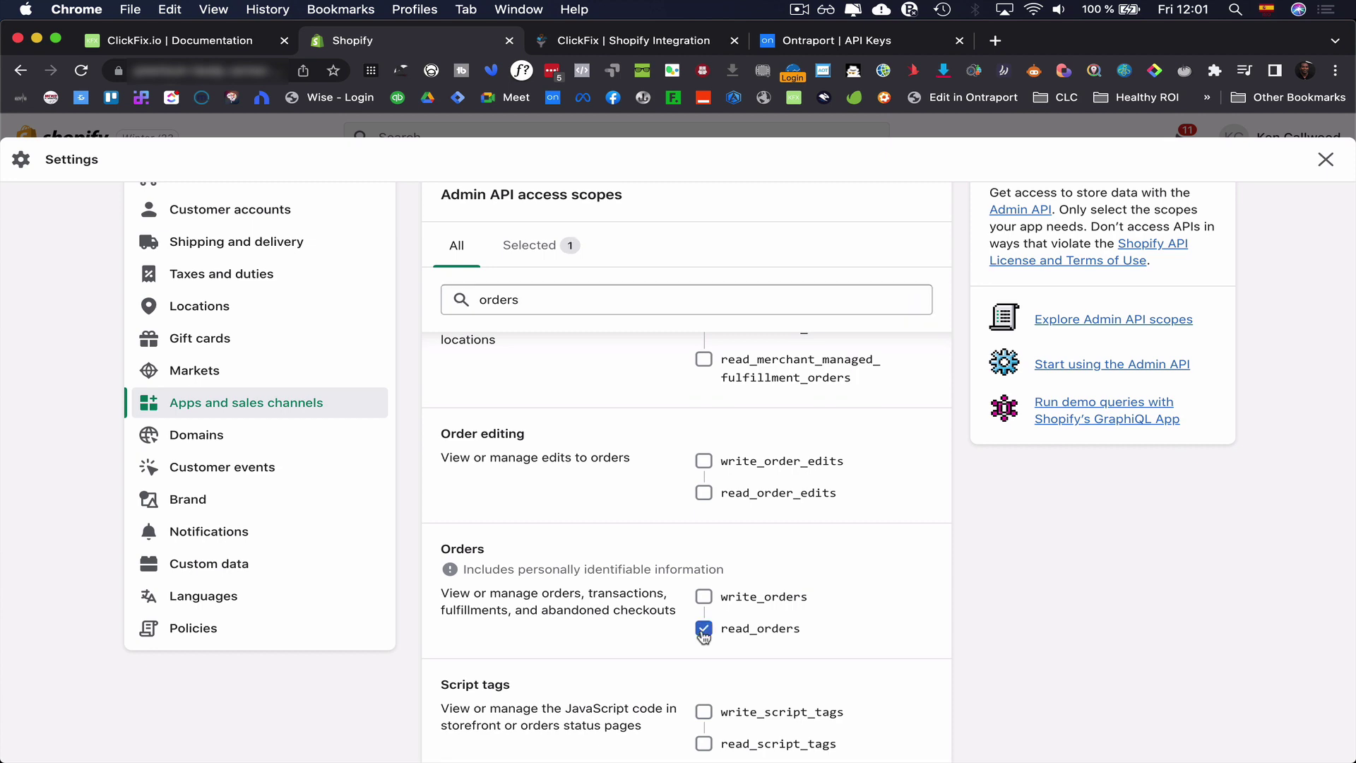
scroll(691, 422, down, 4)
scroll(688, 414, down, 2)
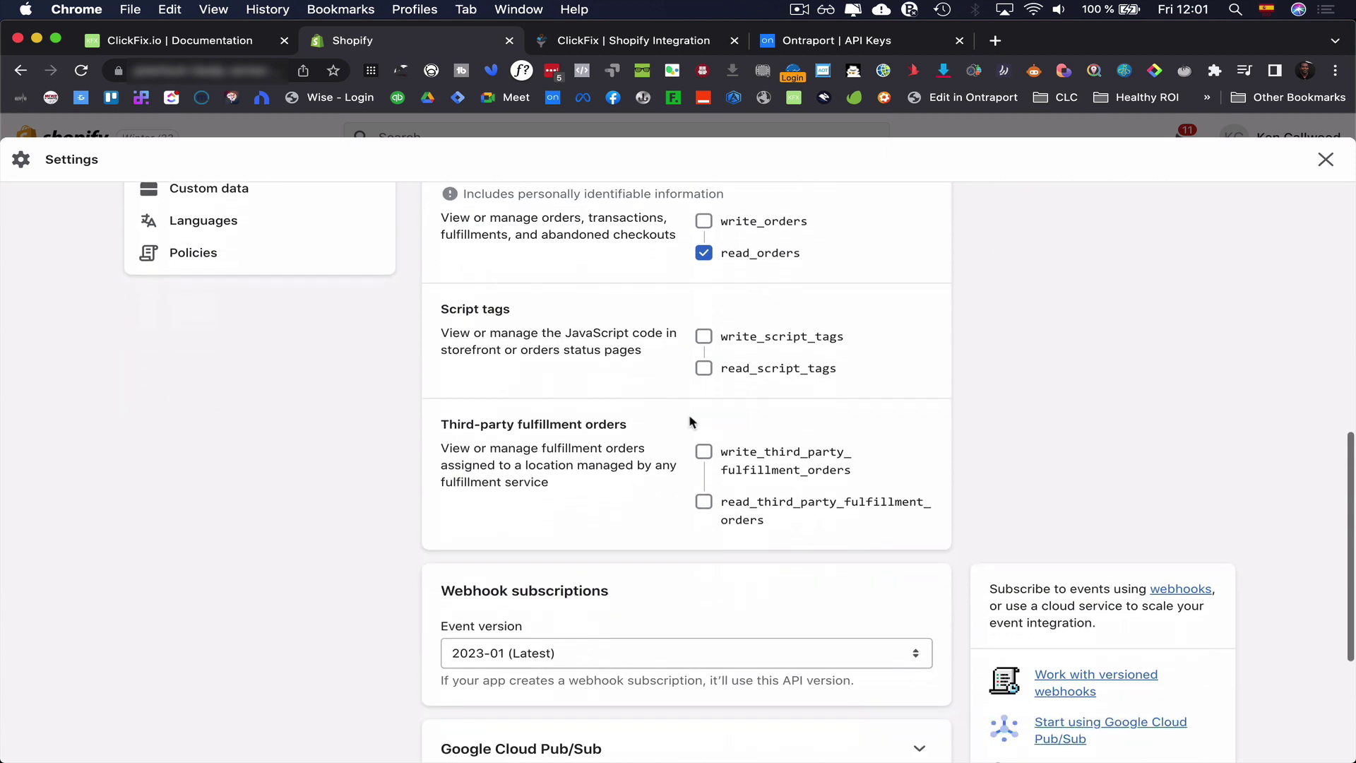
scroll(689, 414, up, 10)
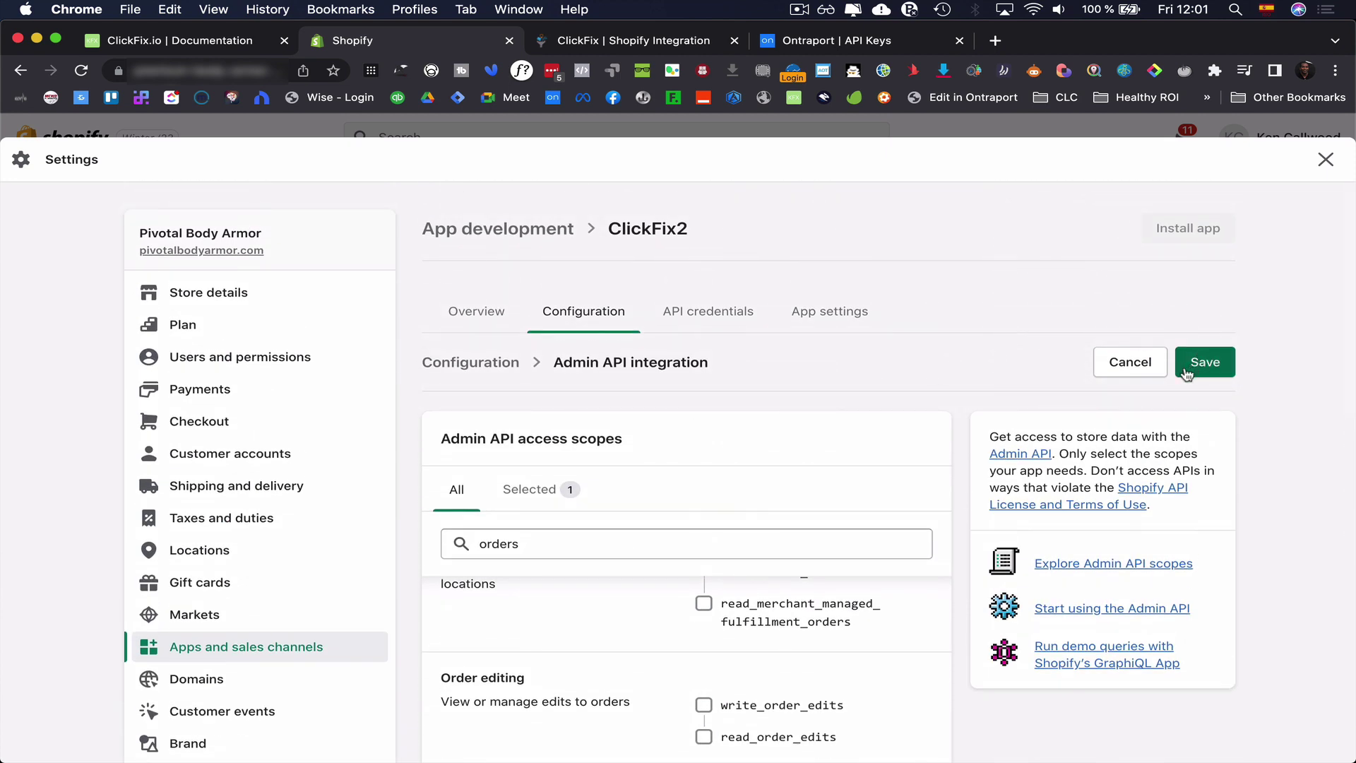
click(1206, 362)
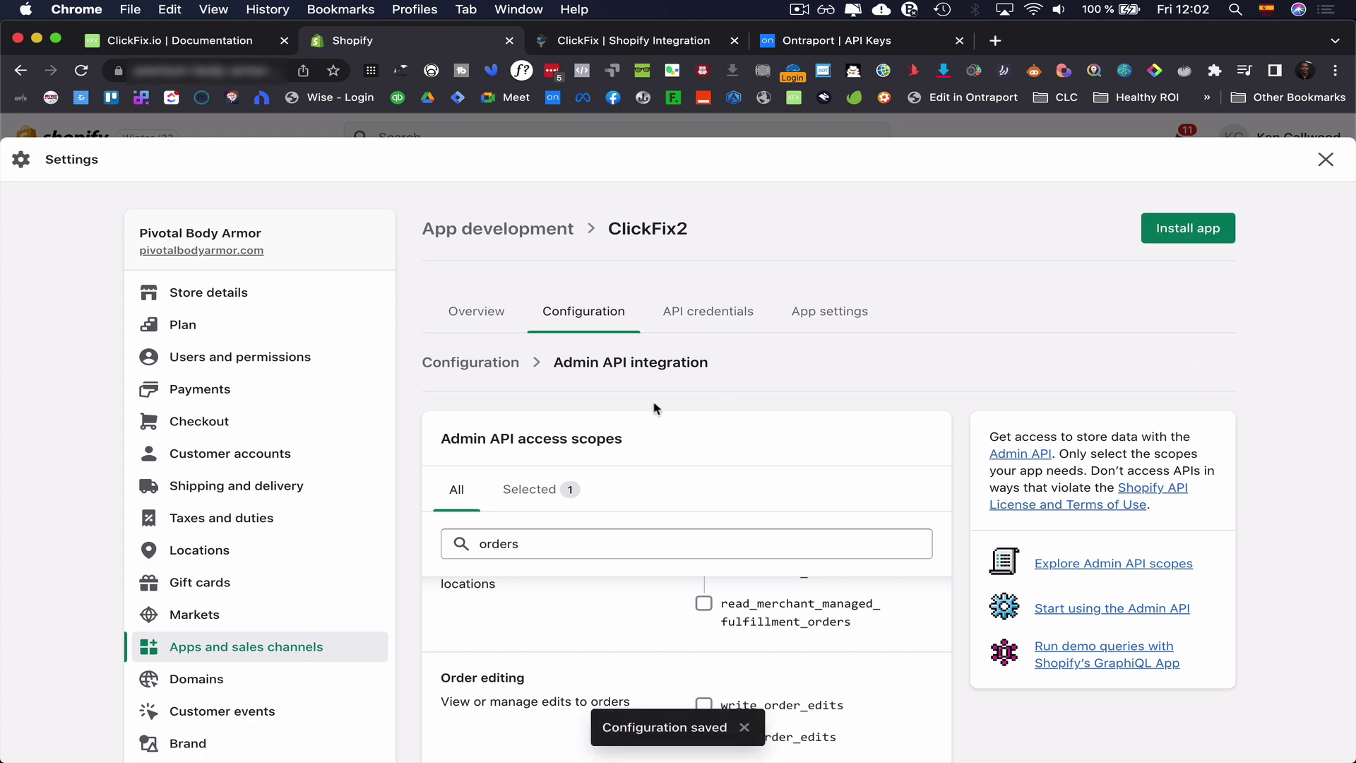
Install ClickFix2 on the store from its API credentials, and reveal and copy the Admin API access token.
click(715, 312)
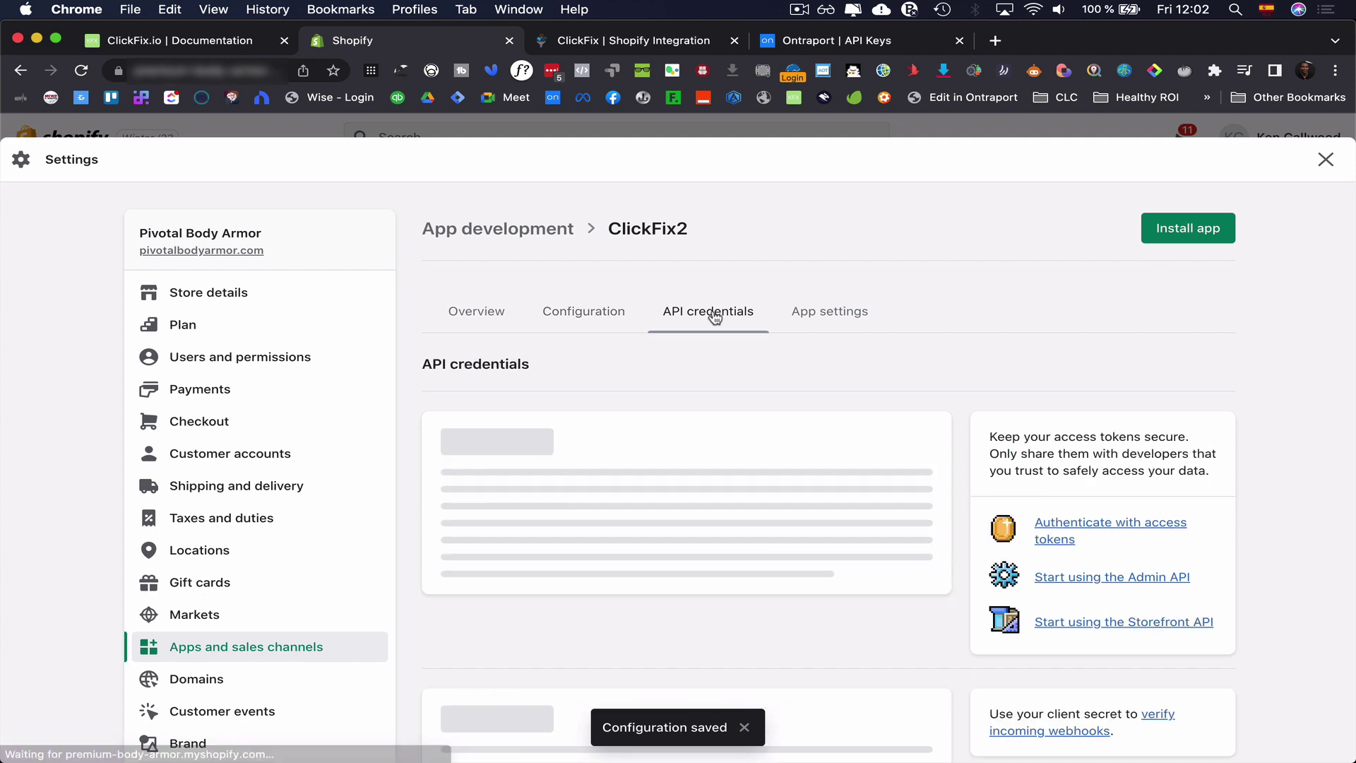
scroll(638, 528, down, 5)
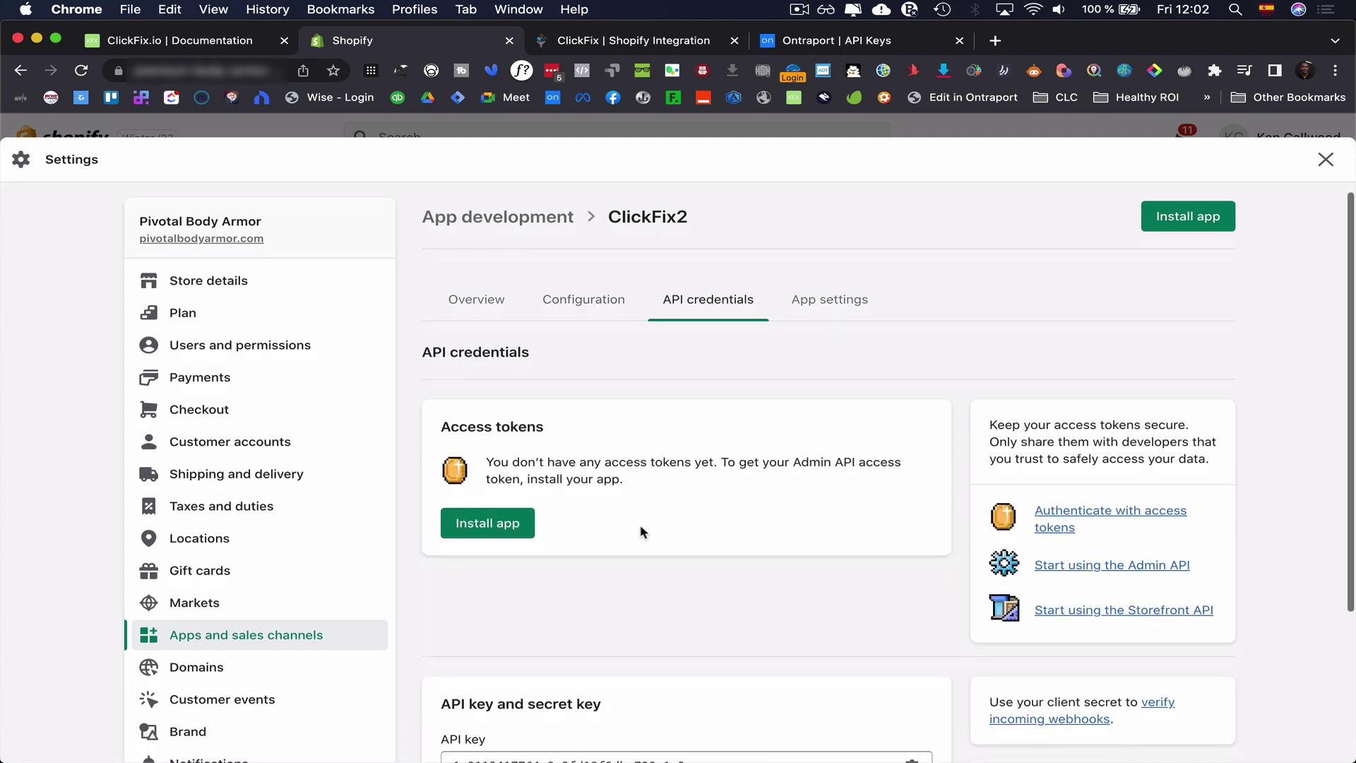
scroll(544, 385, down, 1)
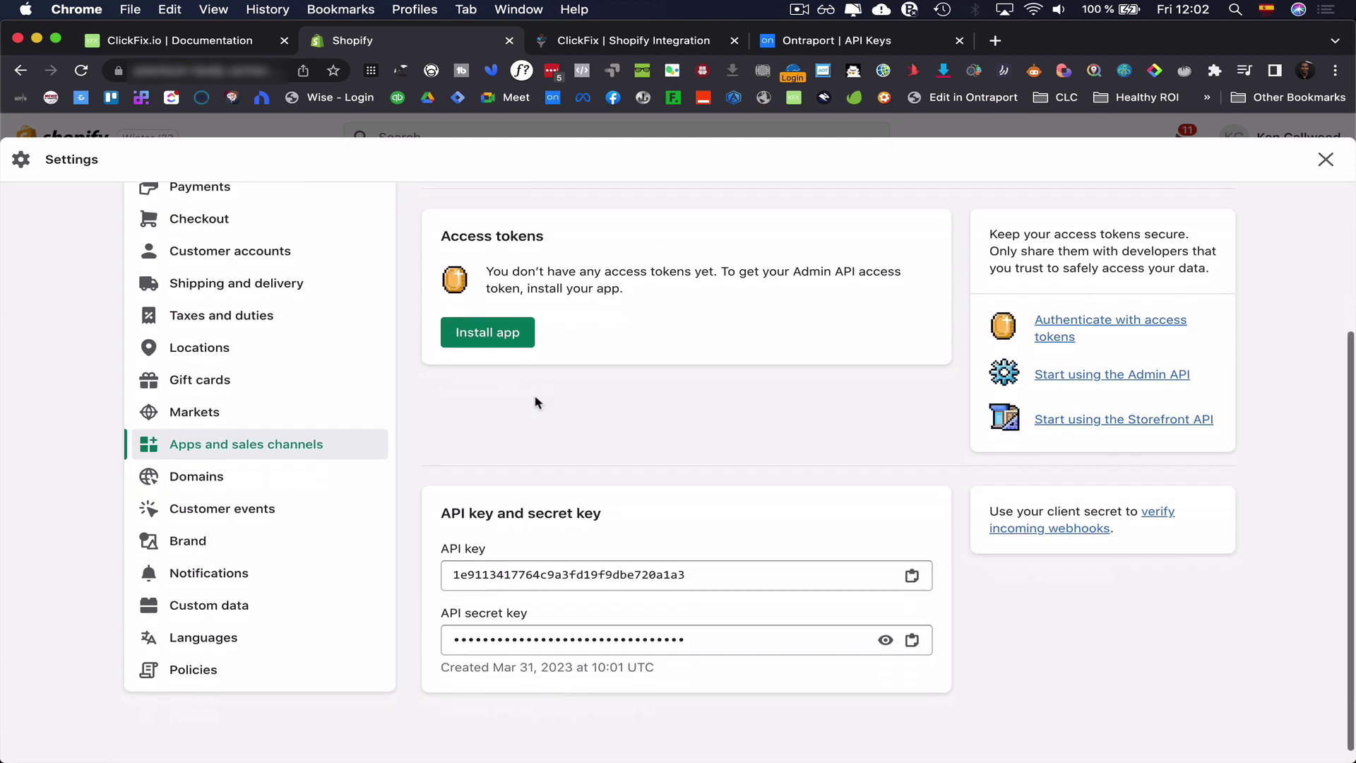
scroll(494, 409, up, 2)
click(484, 436)
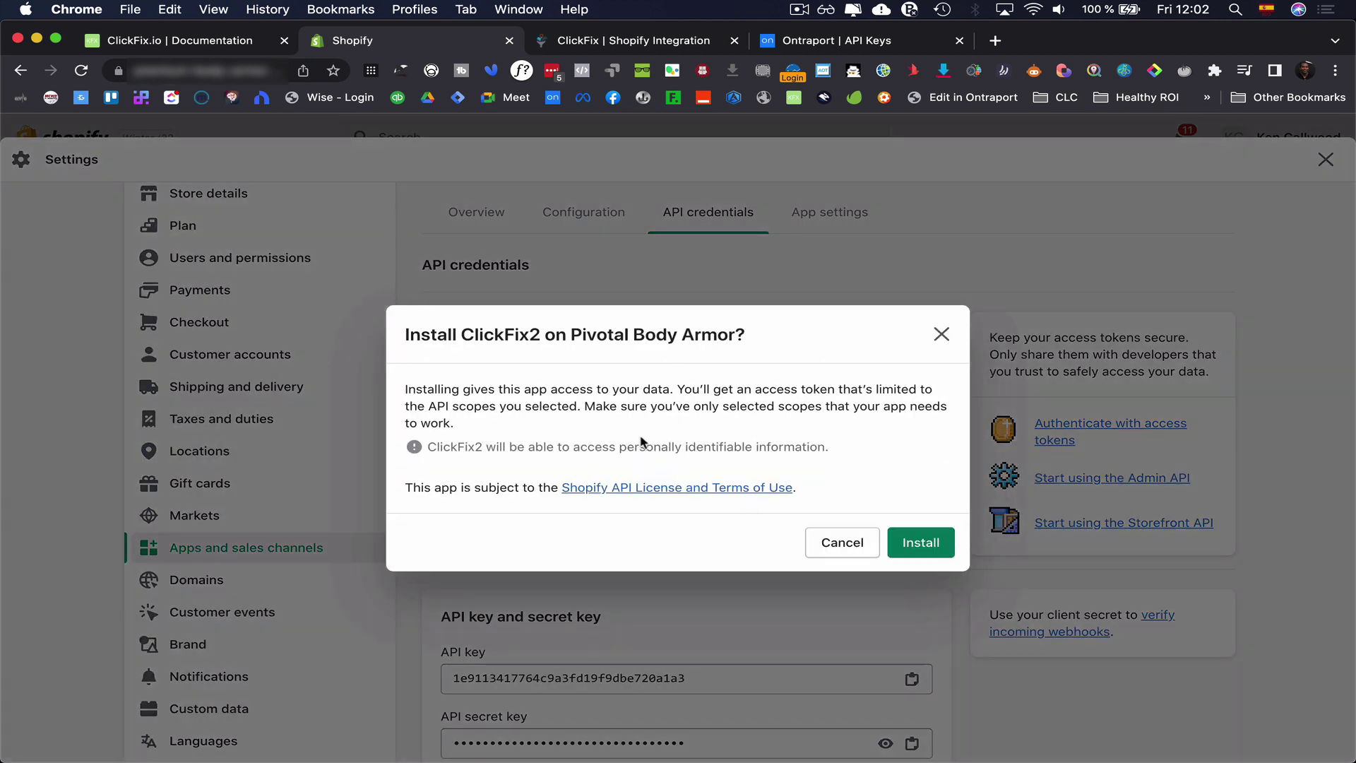
click(914, 544)
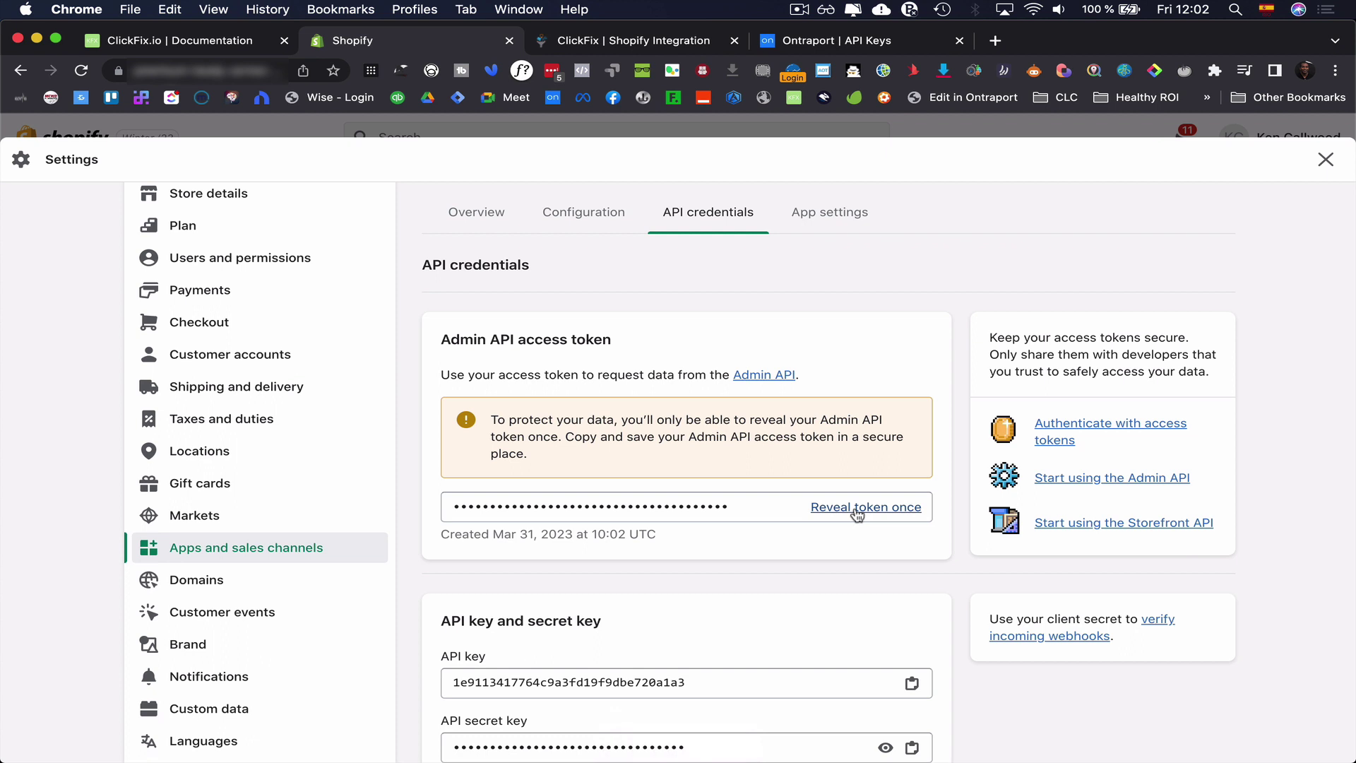
click(857, 510)
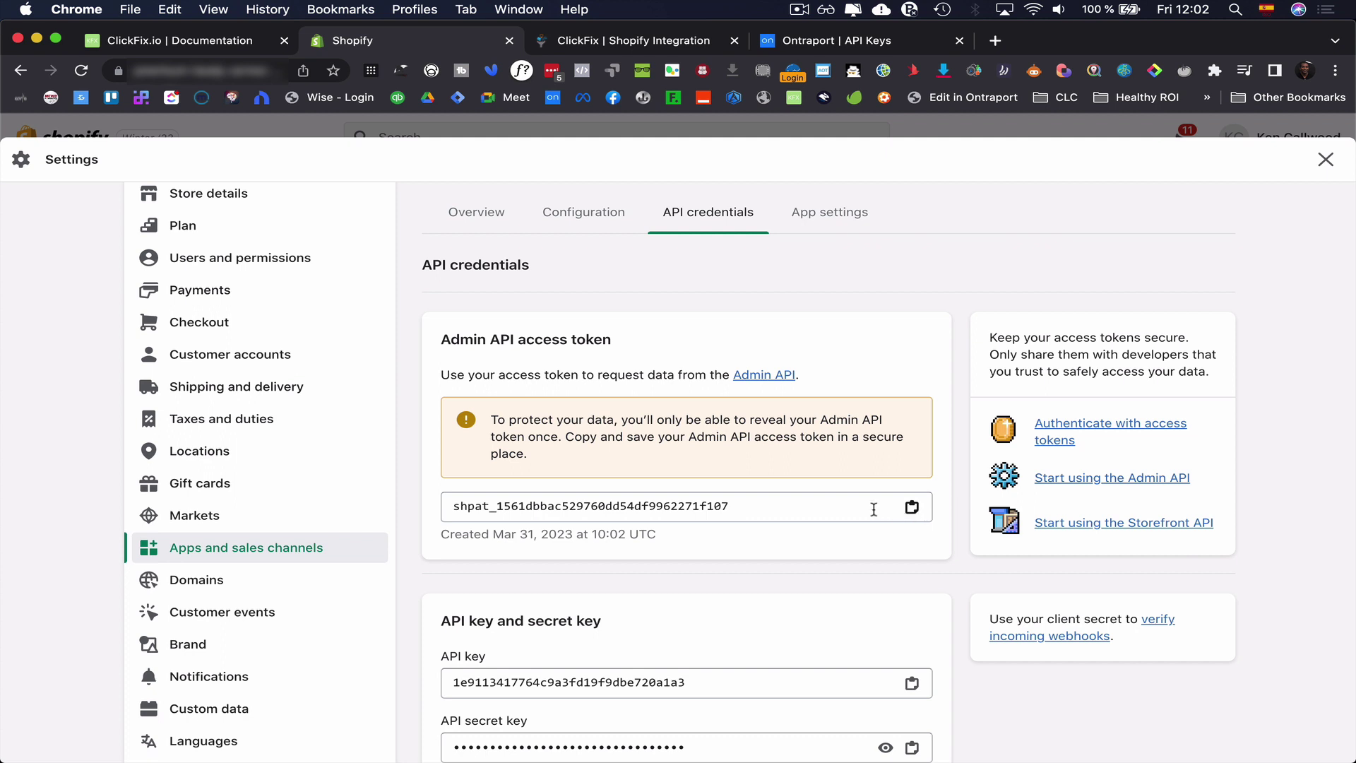
click(911, 514)
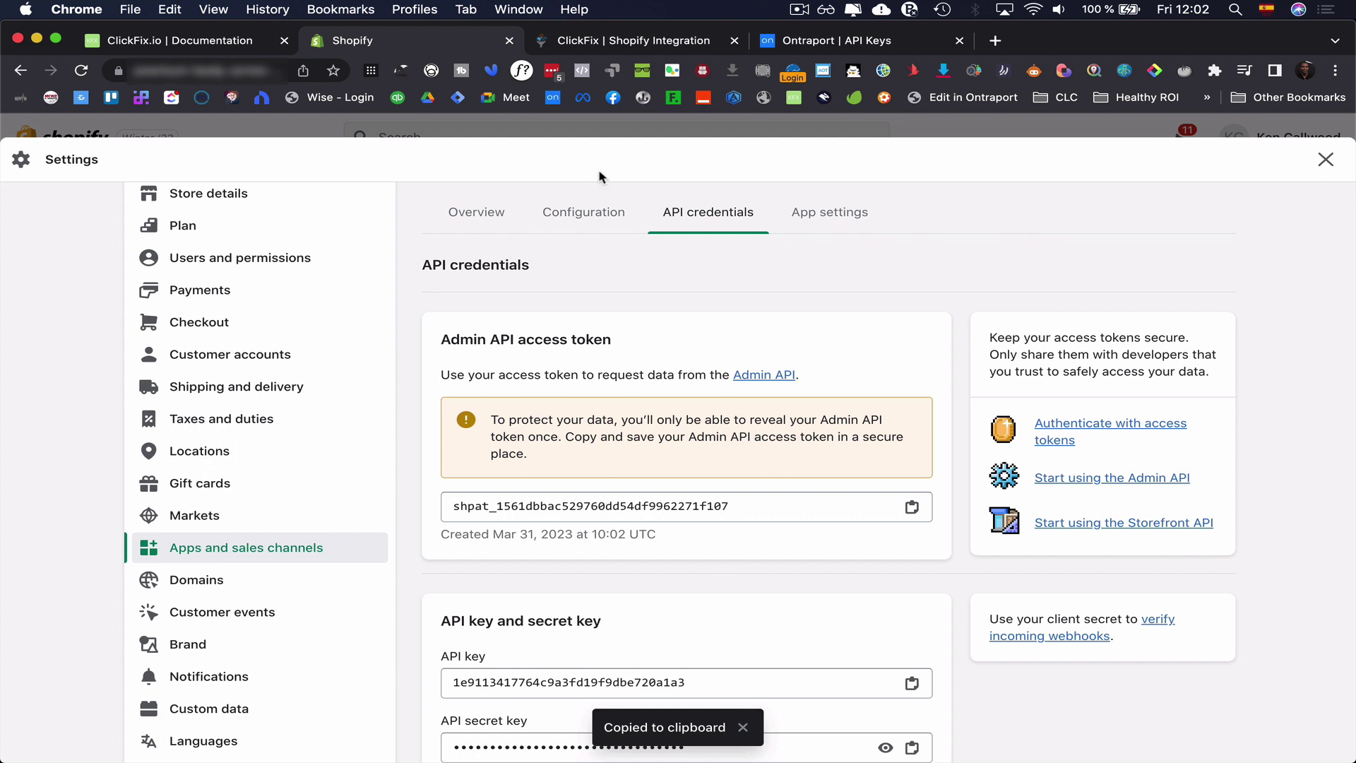
Switch to ClickFix, log in with the prefilled credentials, and open the Ontraport API keys management page.
click(641, 47)
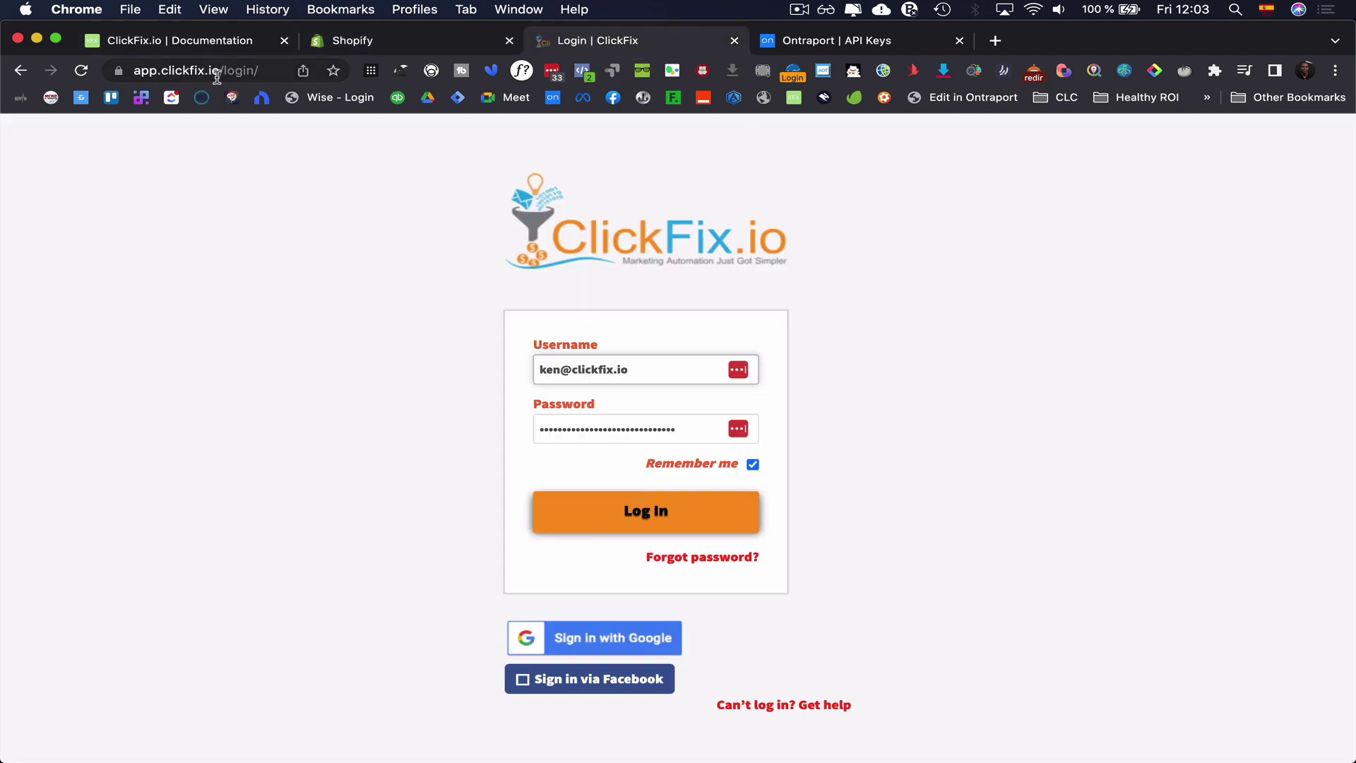
click(666, 513)
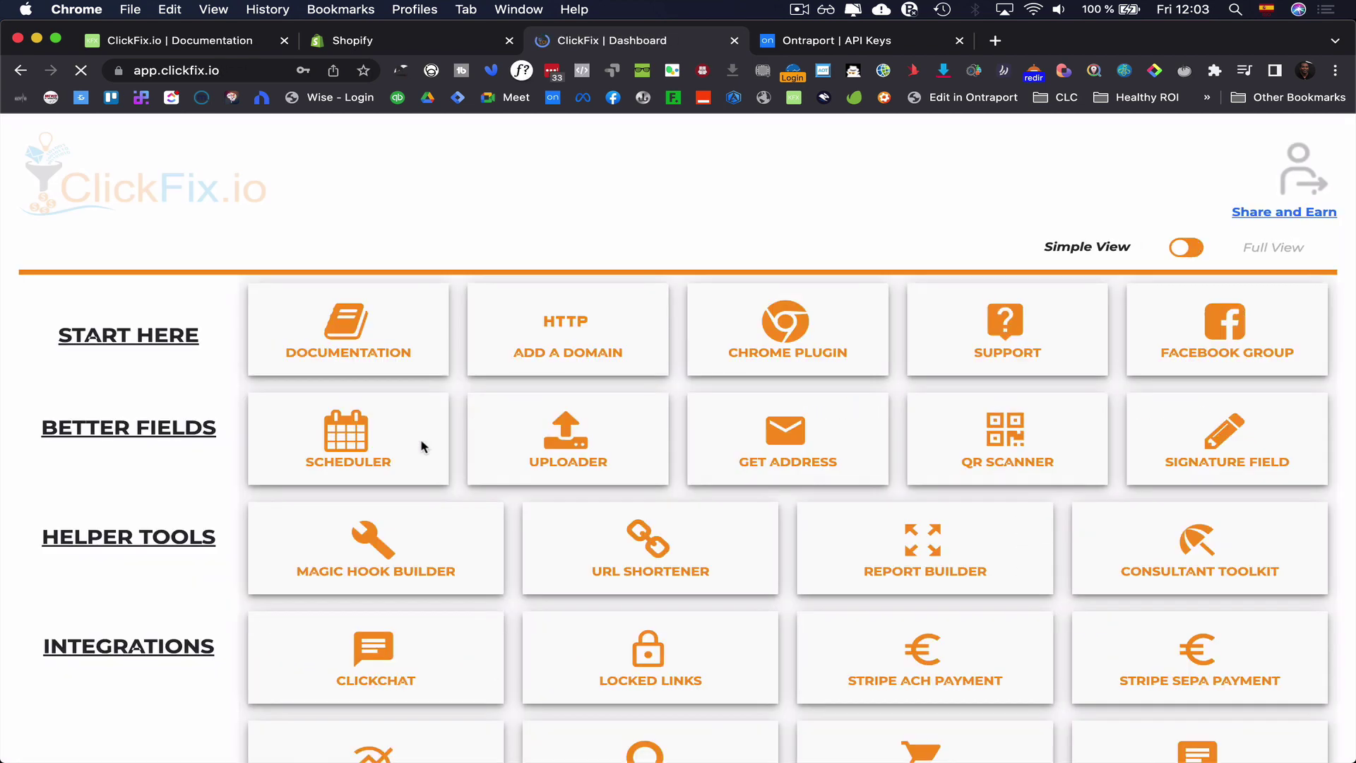
scroll(459, 388, down, 6)
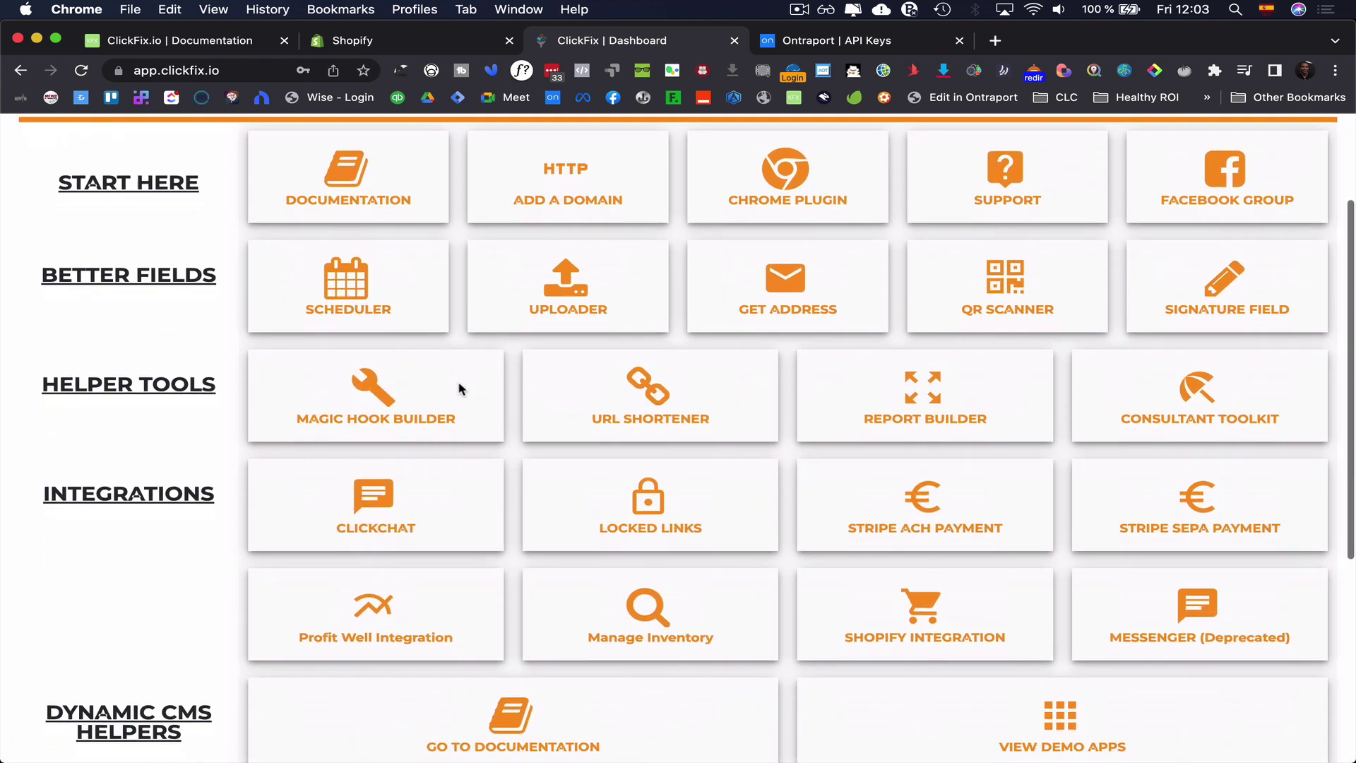
scroll(459, 388, down, 2)
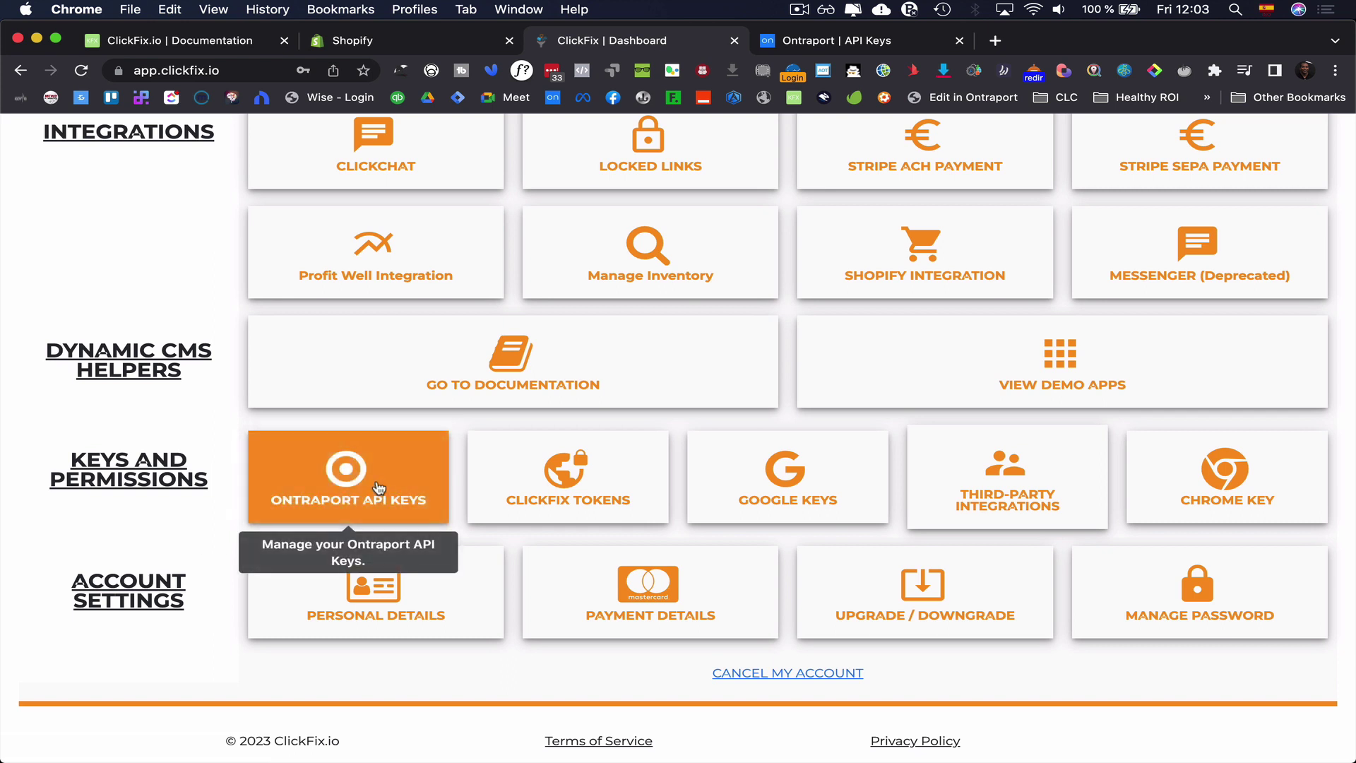
click(275, 487)
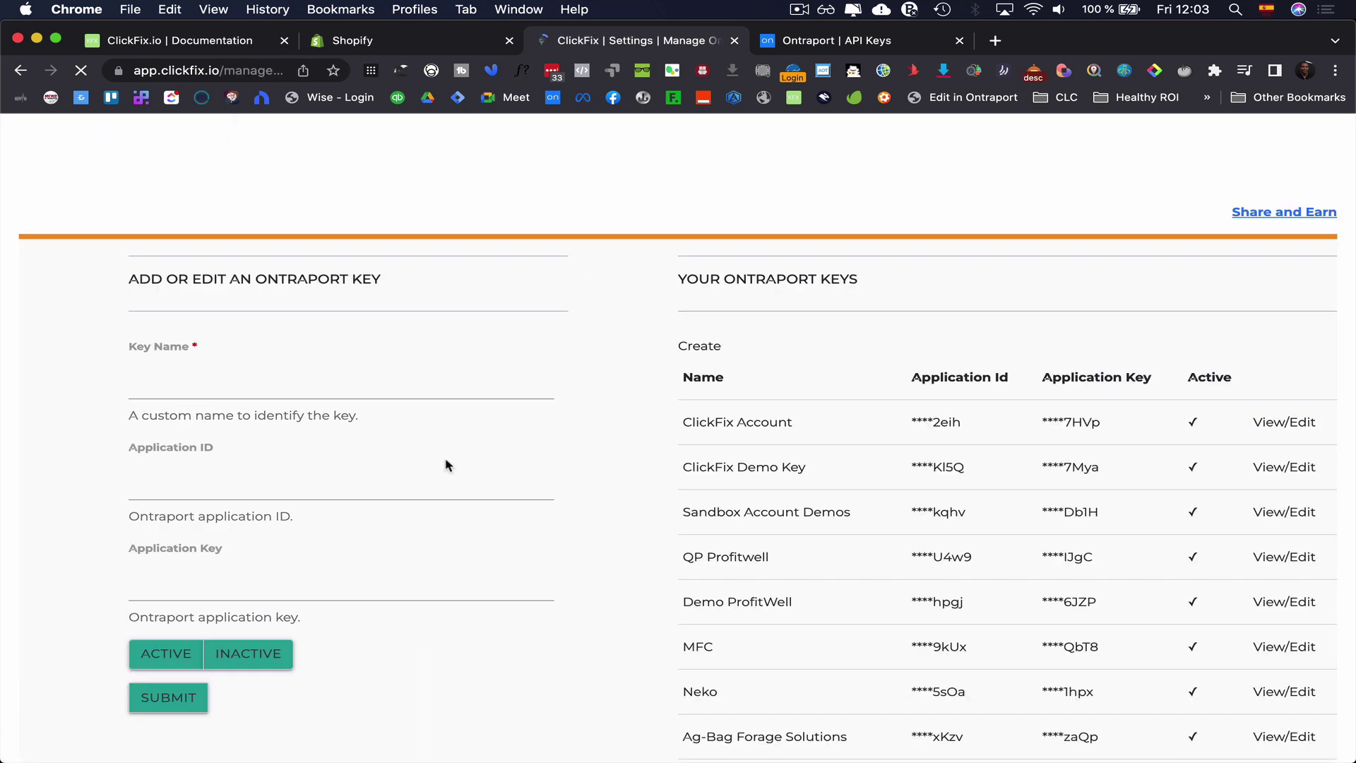
Name the new Ontraport key "Shopify2".
click(348, 379)
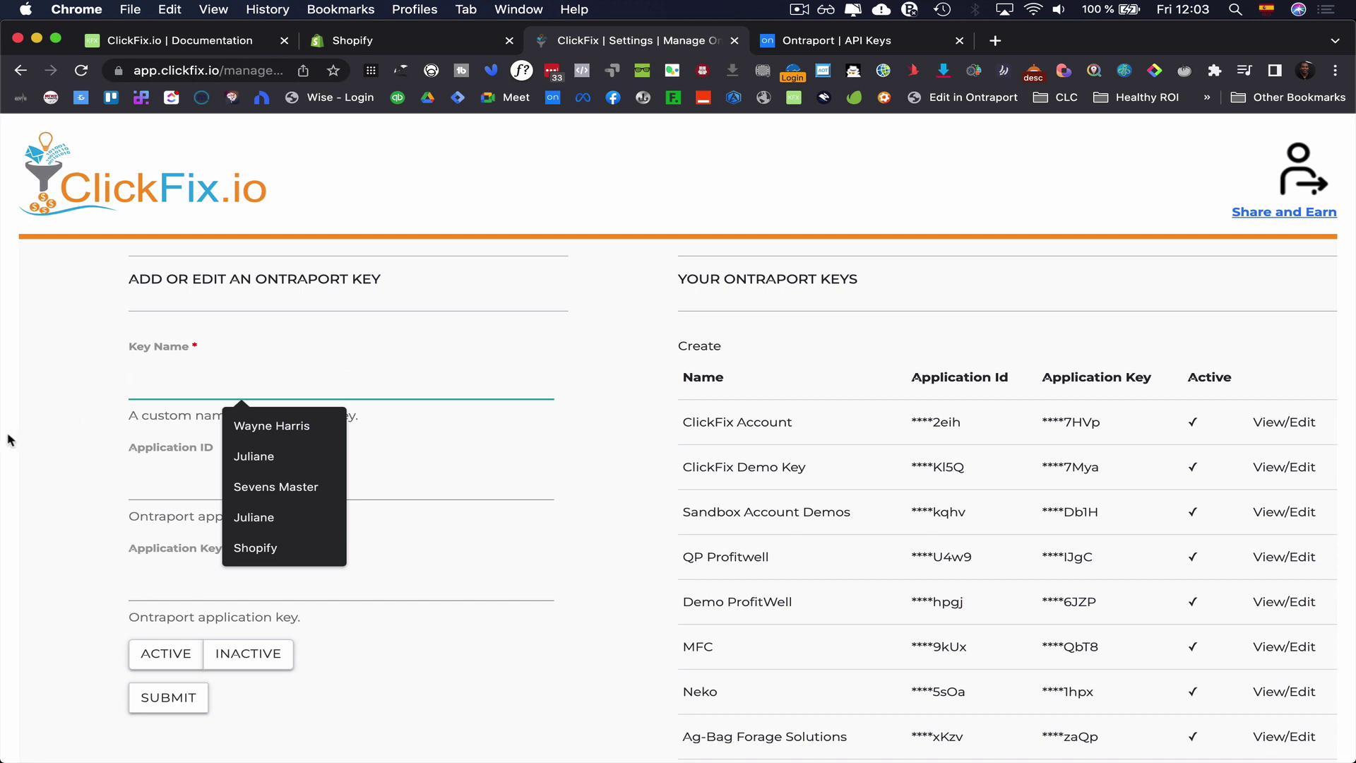
click(59, 441)
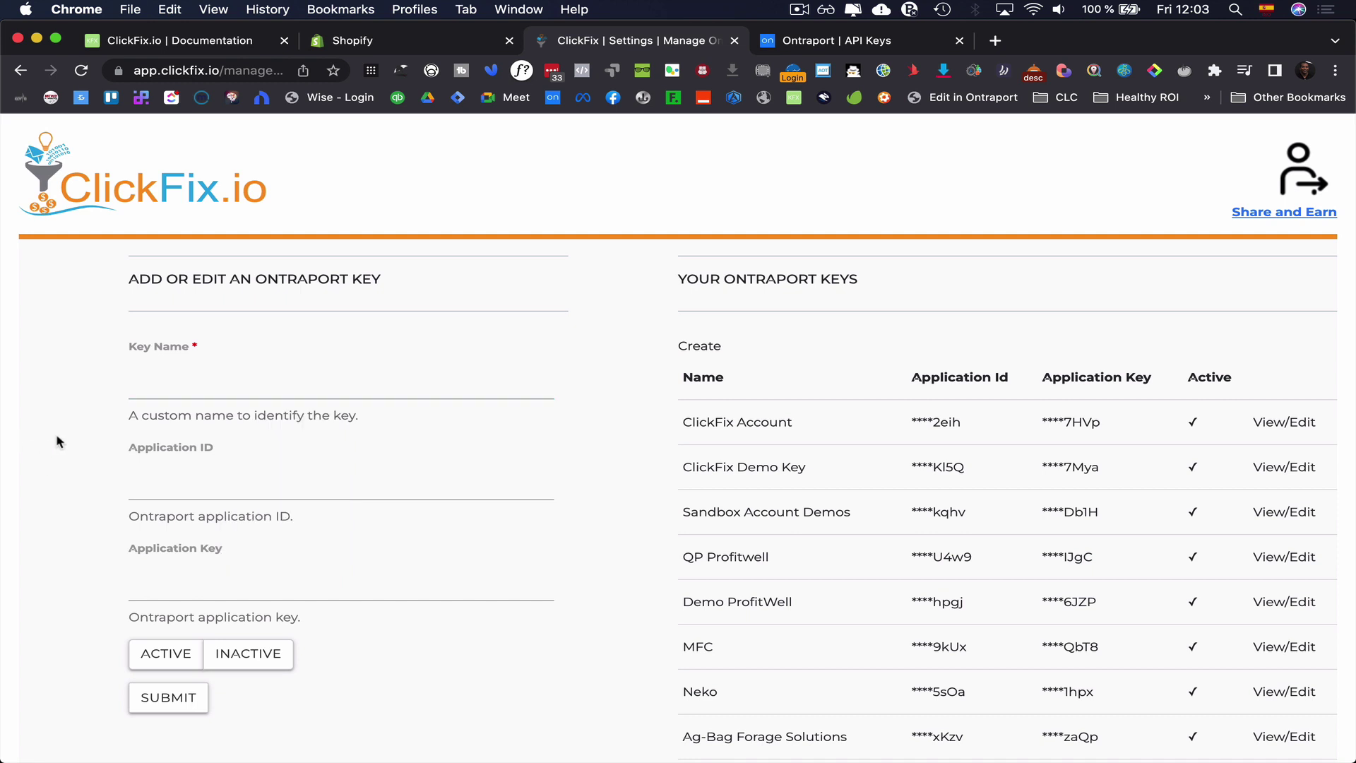
click(250, 389)
text(Sho)
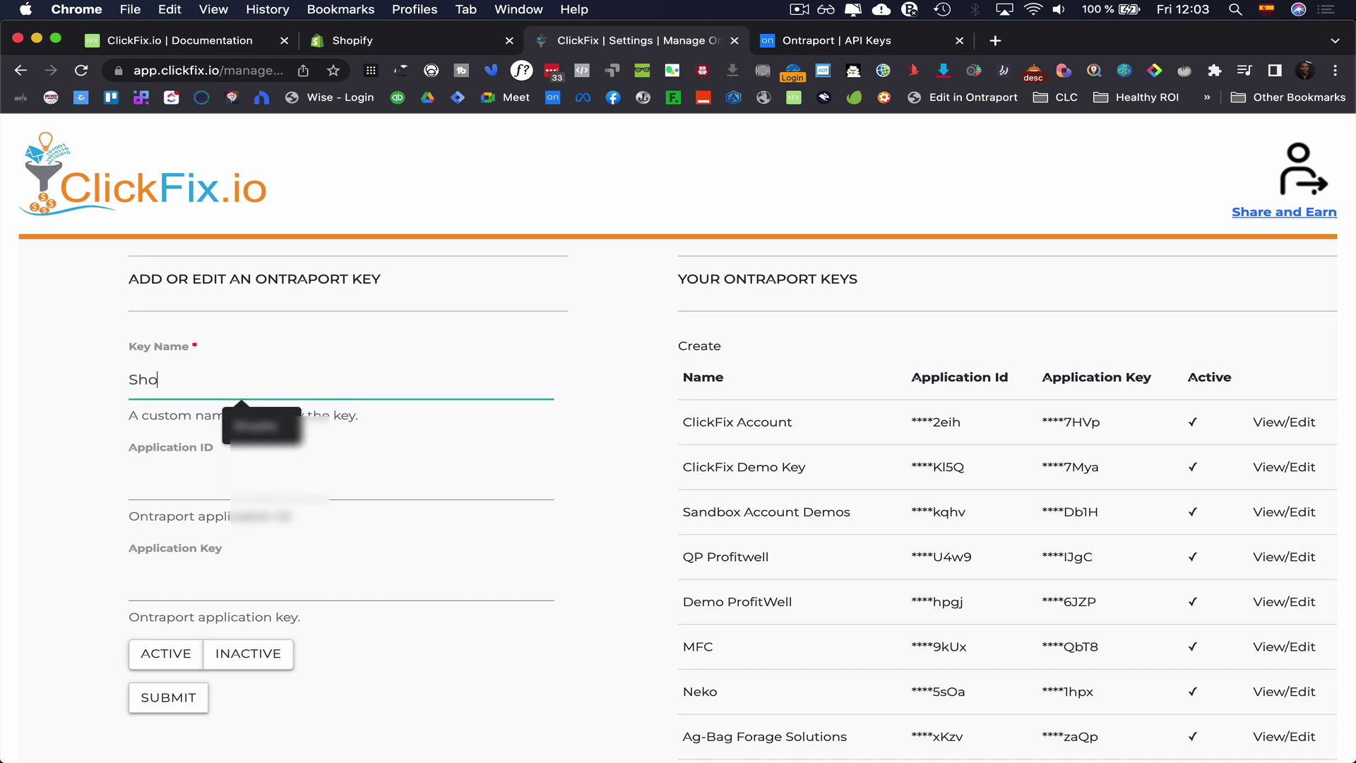
text(pify)
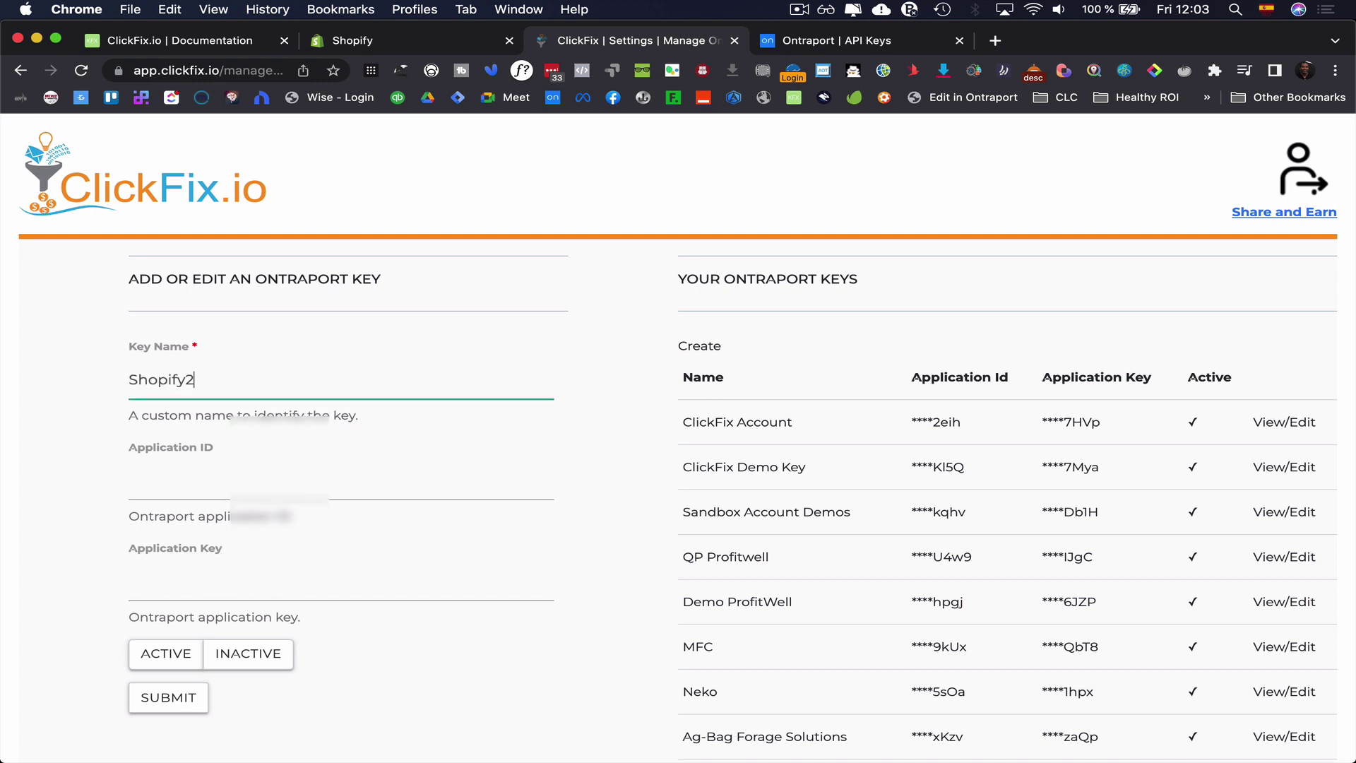
text(2)
Copy the API App ID of the Shopify 2 key from Ontraport and paste it as the Application ID in ClickFix.
click(251, 475)
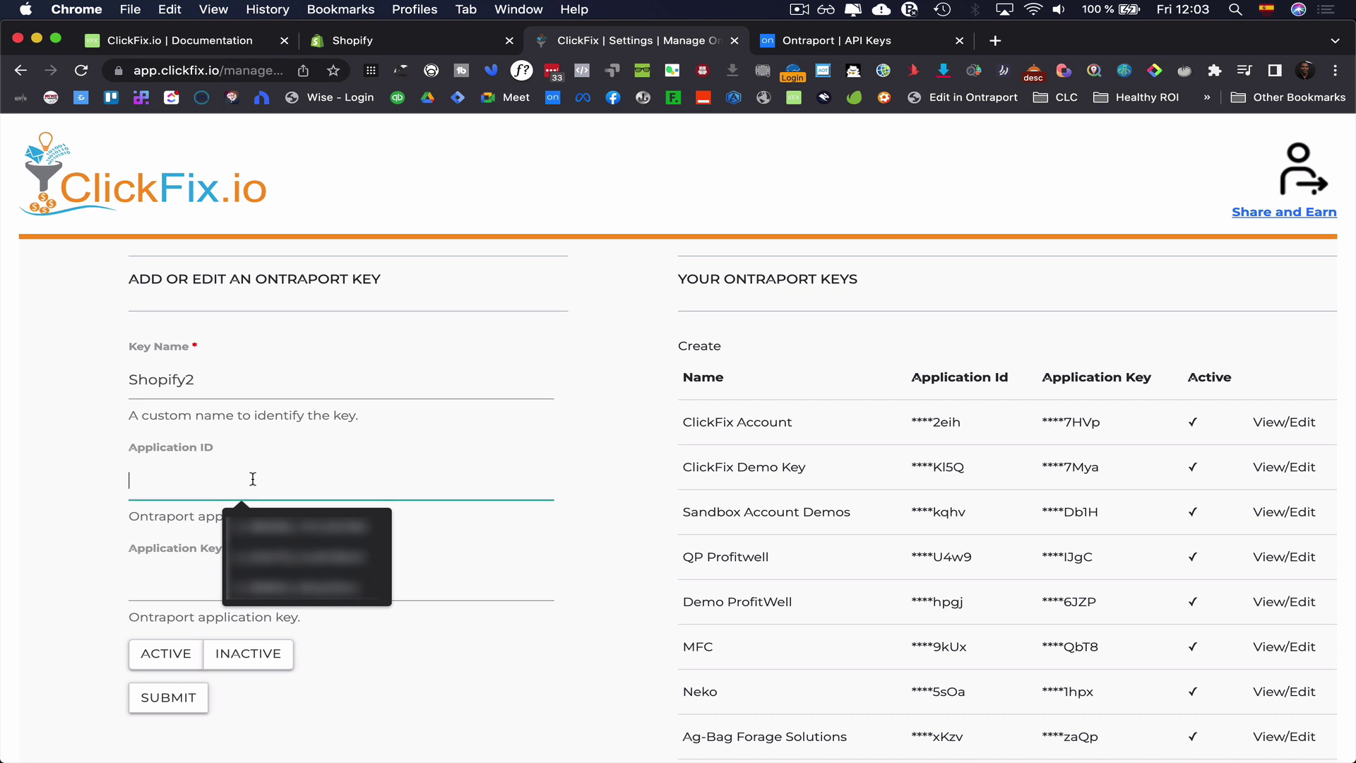
click(82, 522)
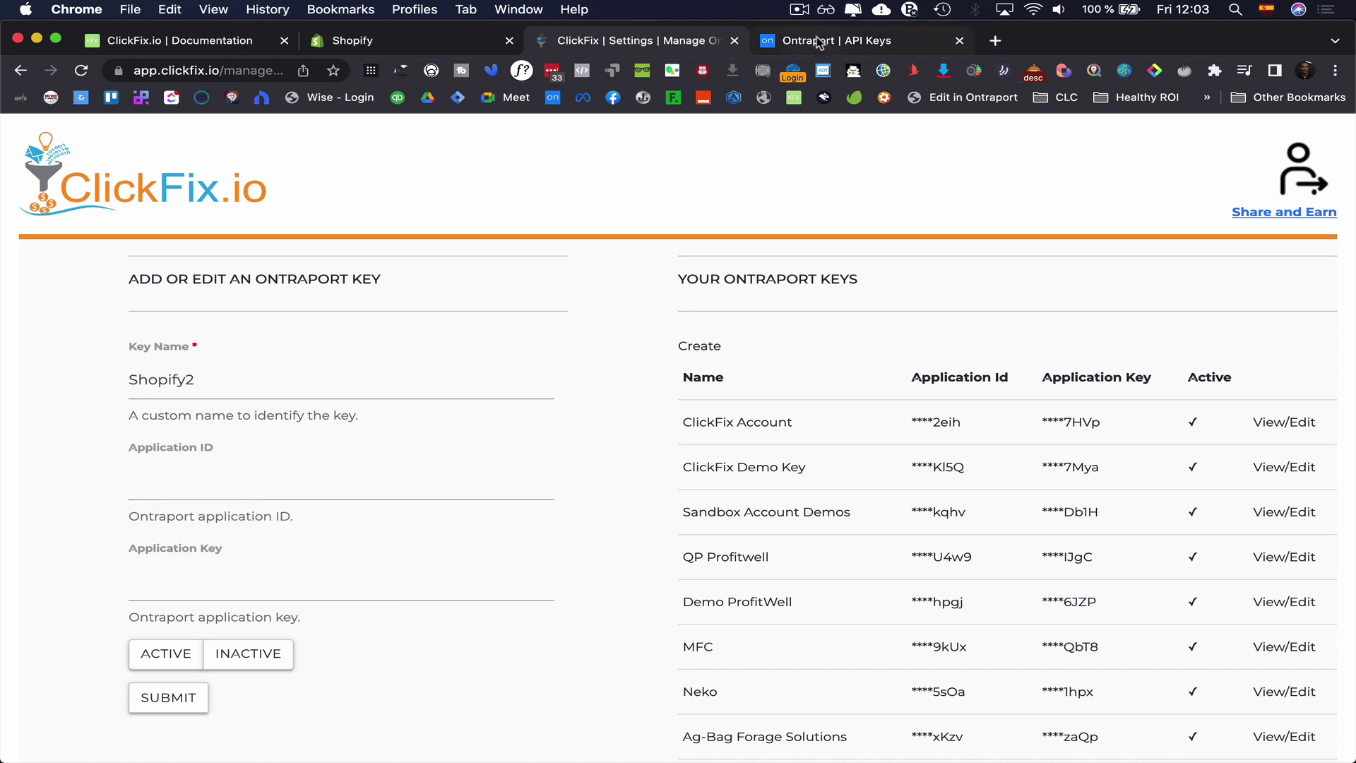
click(819, 44)
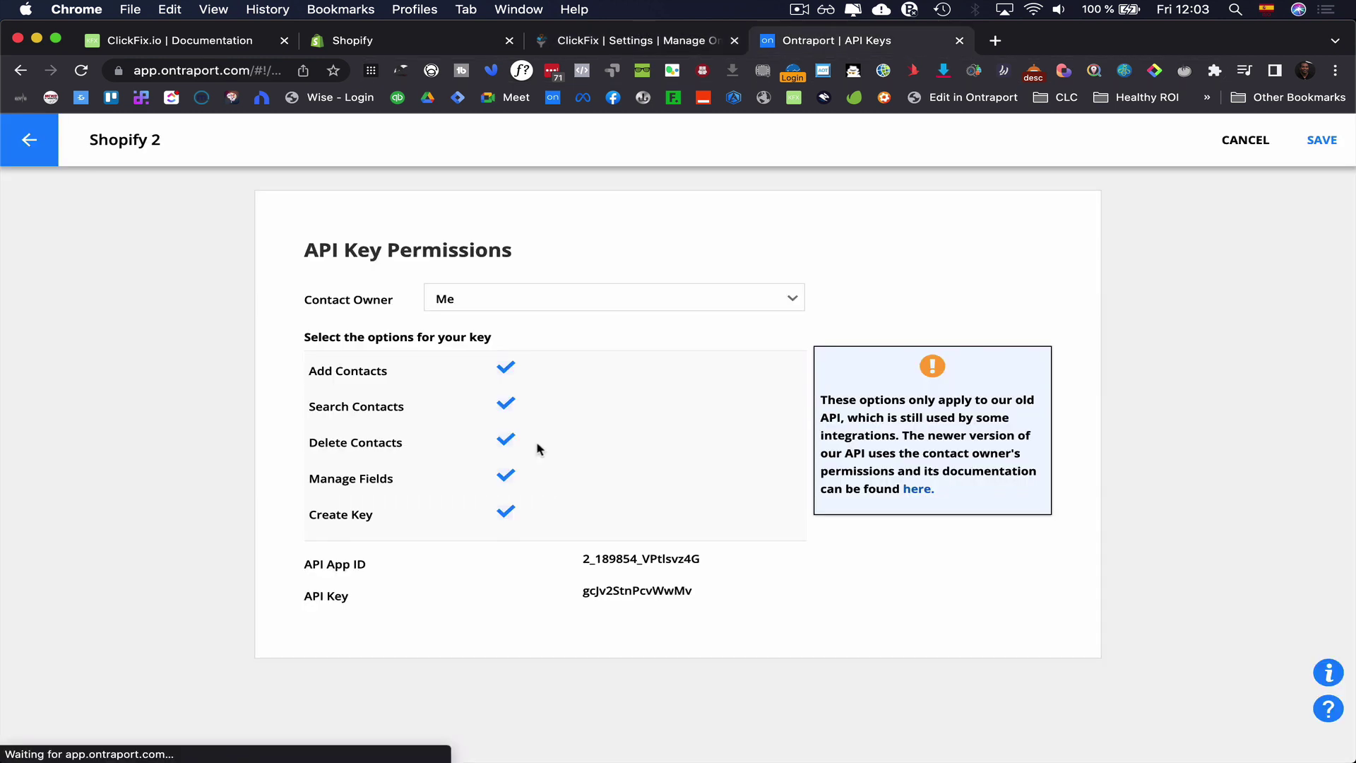
double_click(632, 556)
key(super+c)
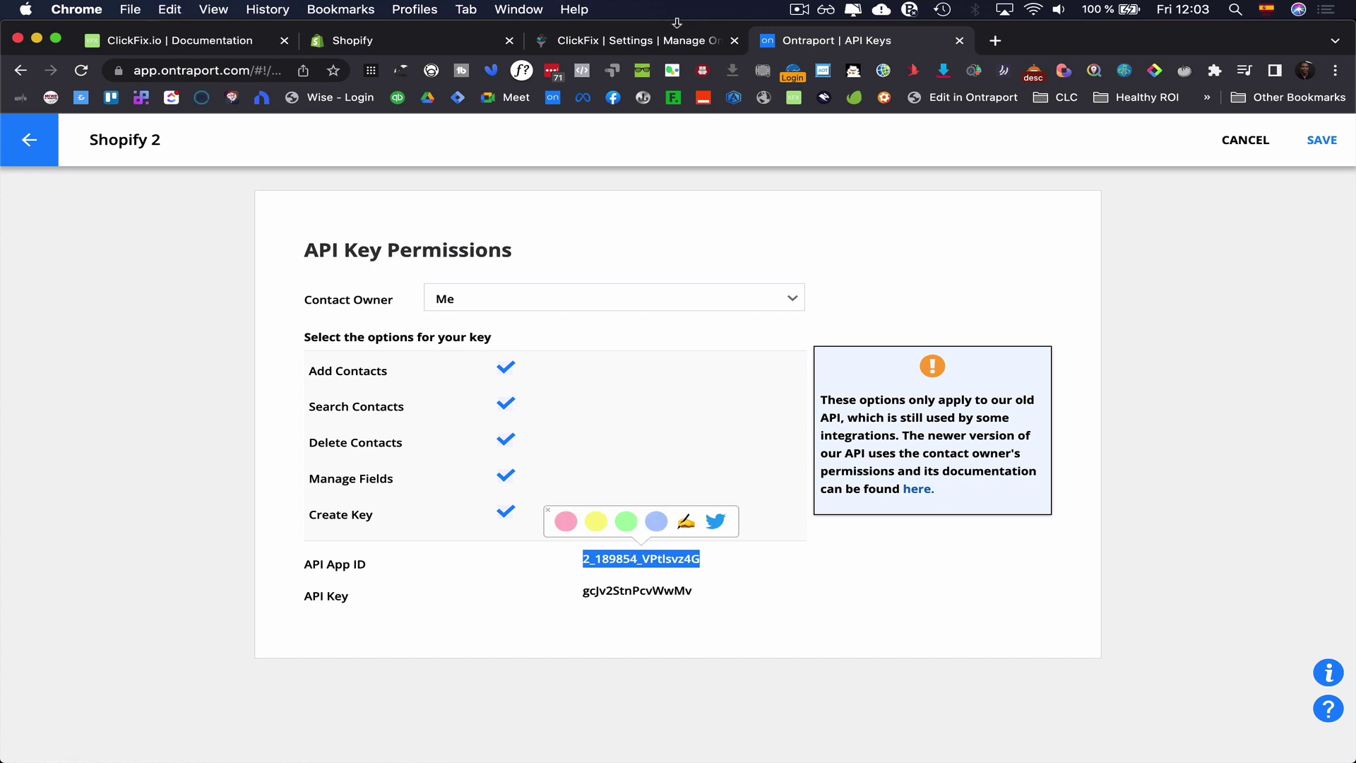
click(648, 41)
click(185, 484)
key(super+v)
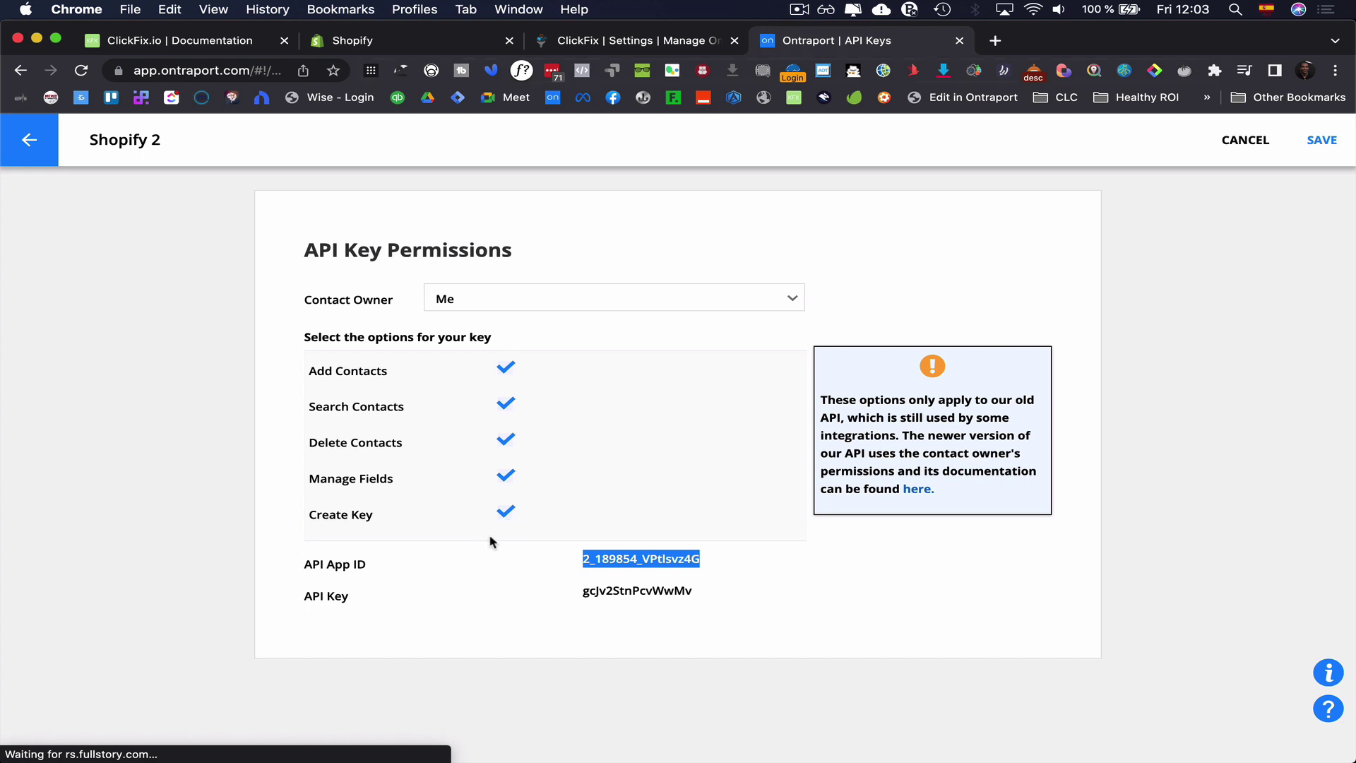
Copy the Shopify 2 API key from Ontraport into the ClickFix Application Key, set the key as active and submit it.
double_click(593, 588)
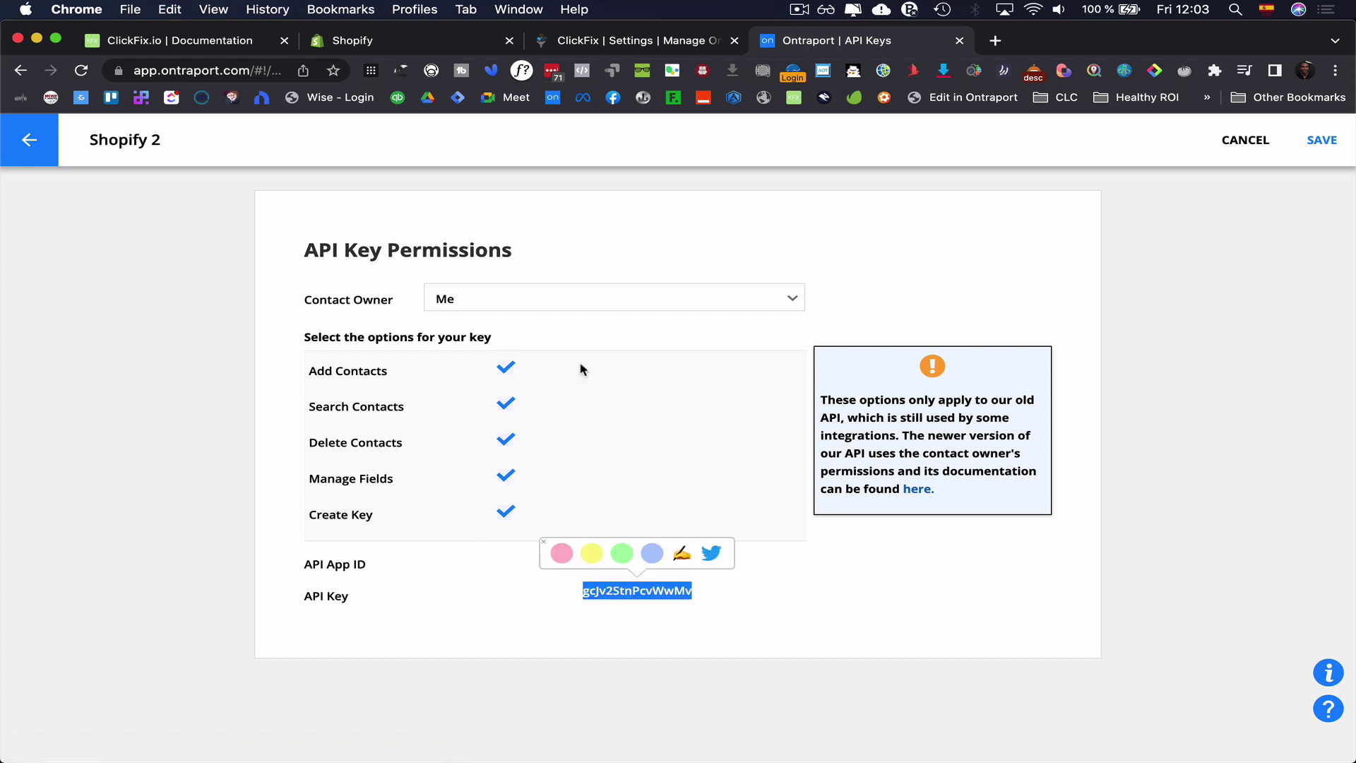
click(621, 40)
click(227, 581)
key(super+v)
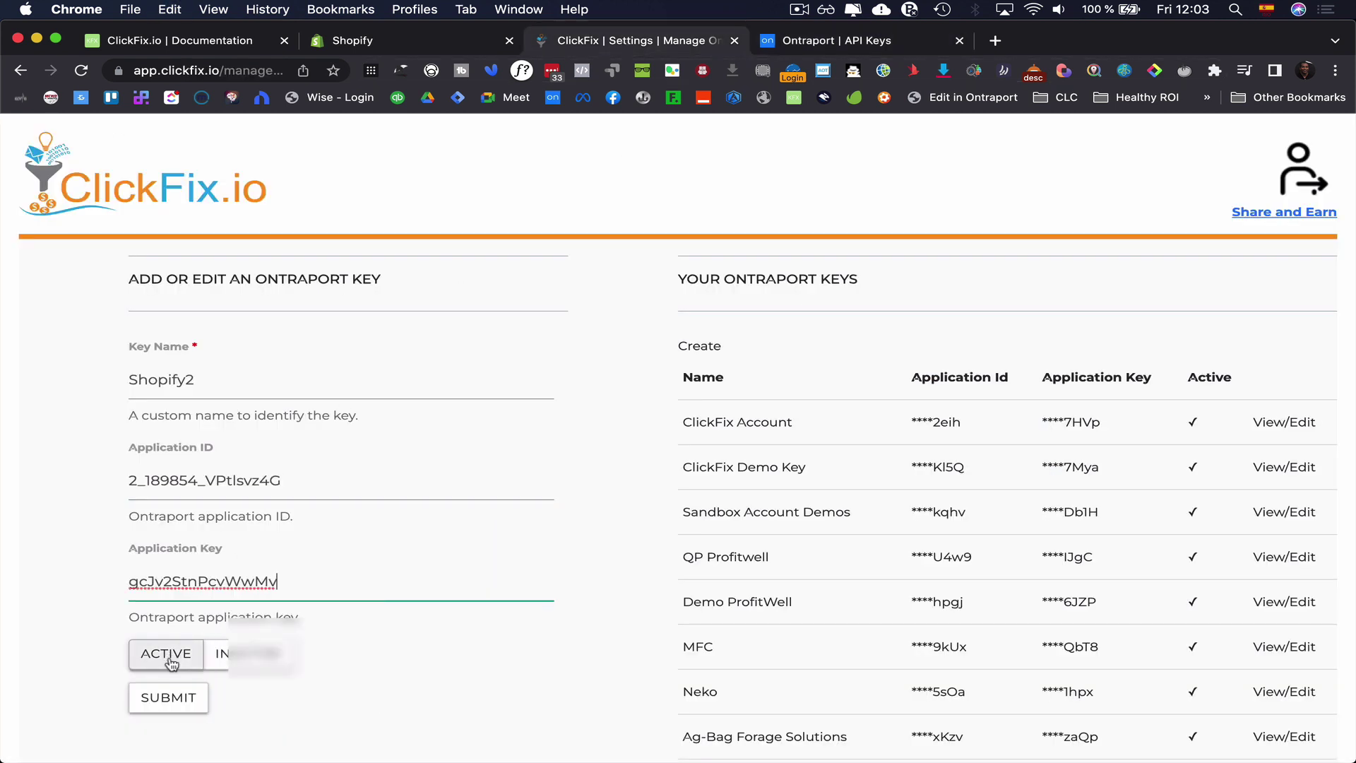
click(166, 653)
click(168, 698)
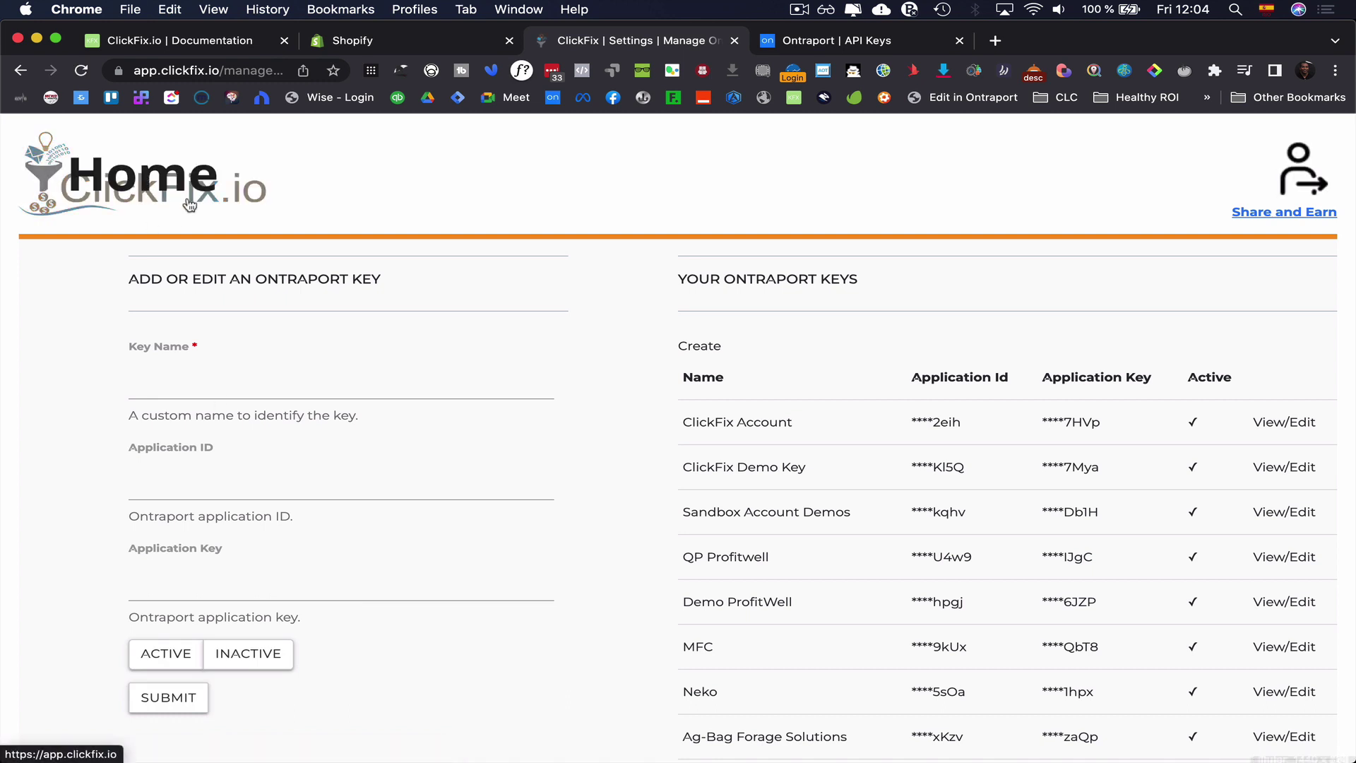
Return to the ClickFix dashboard and open the Shopify Integration page.
click(159, 189)
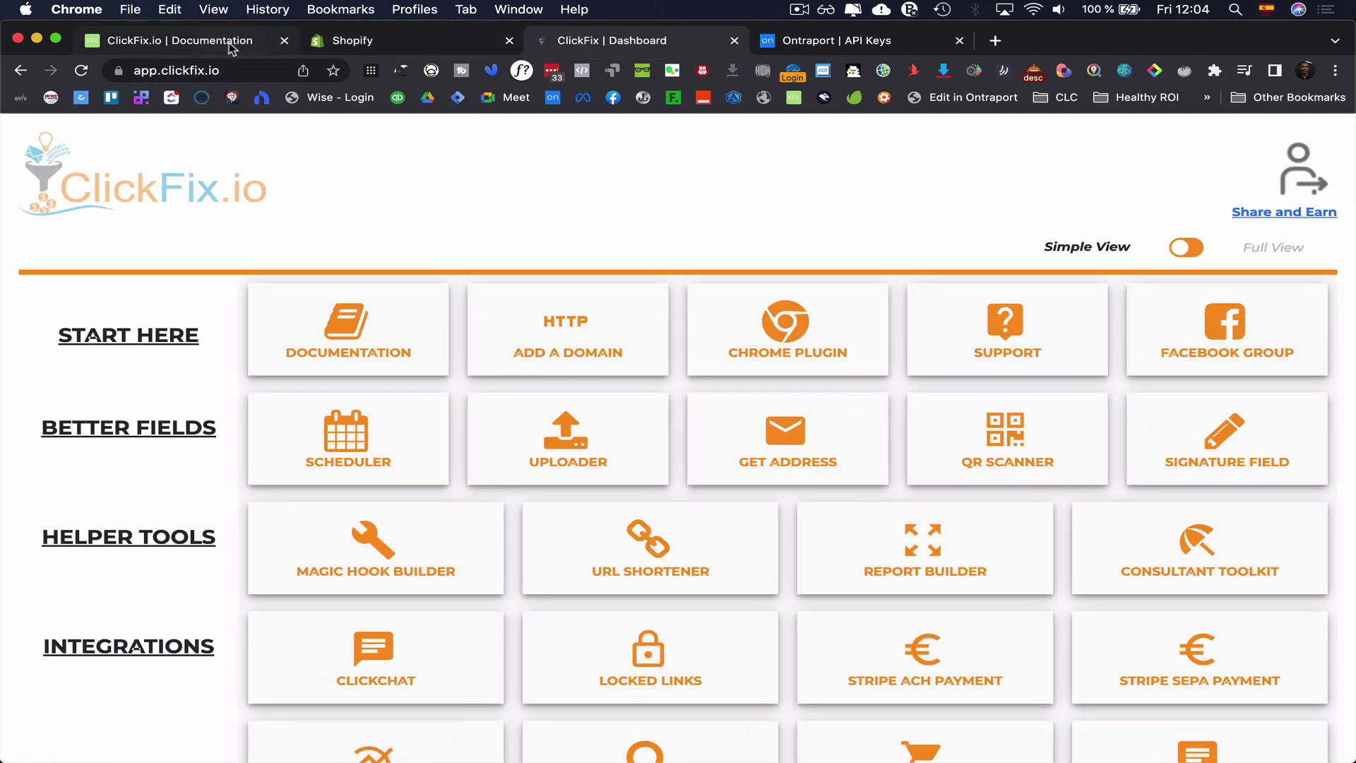
scroll(423, 392, down, 7)
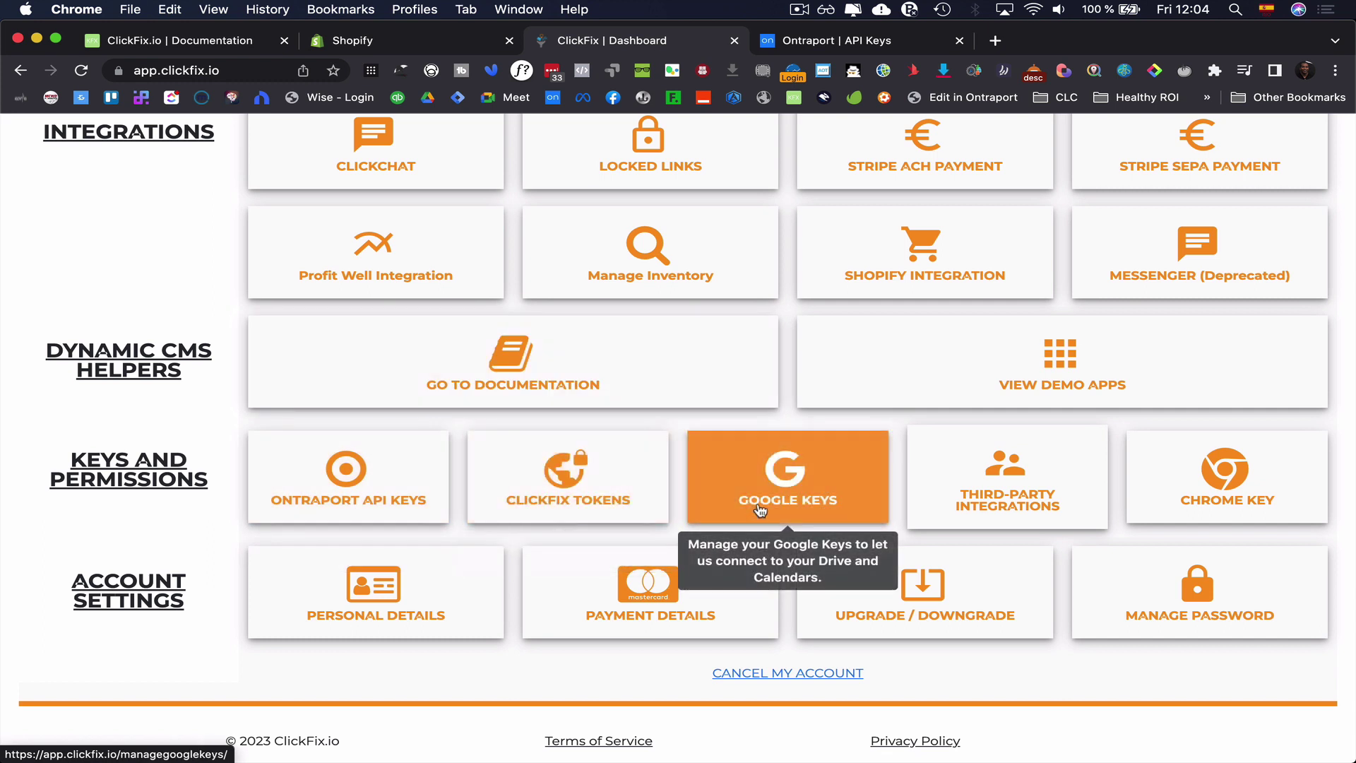
click(1073, 481)
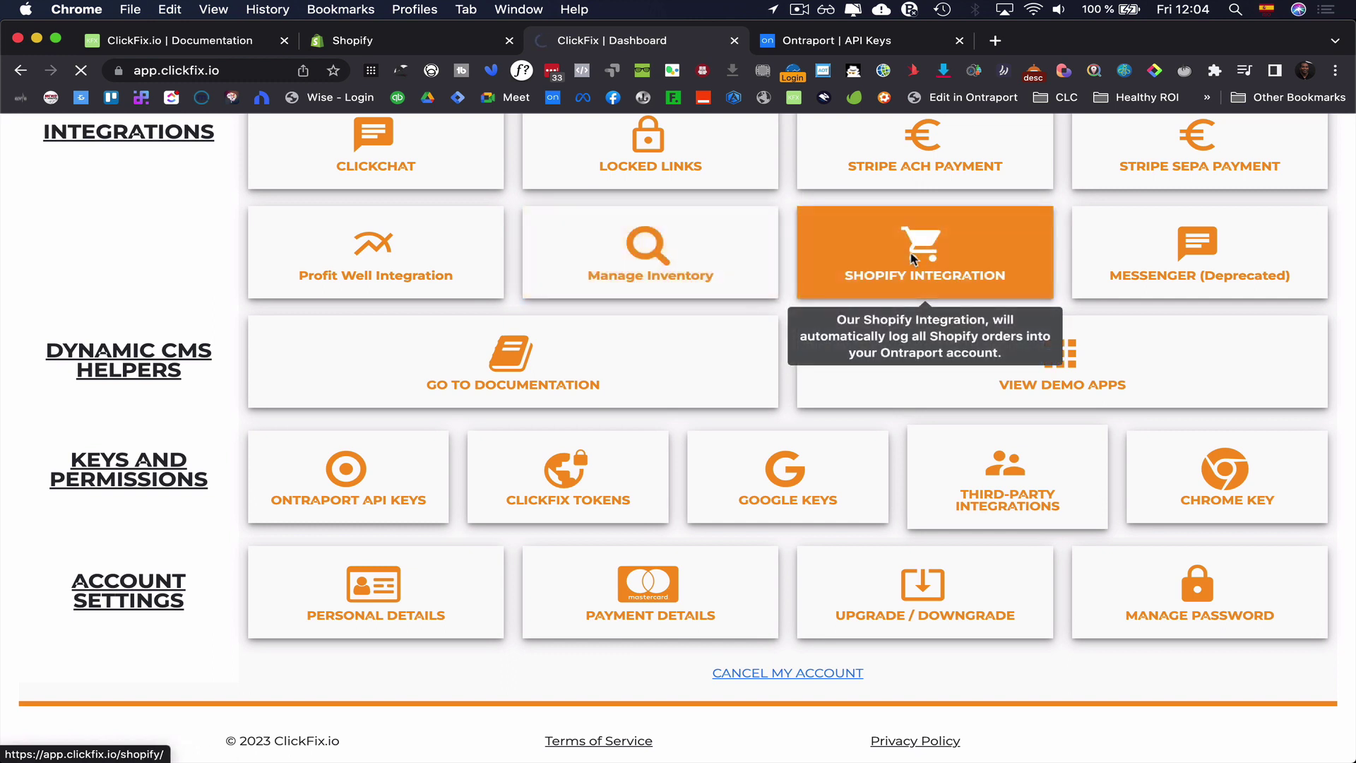
click(911, 258)
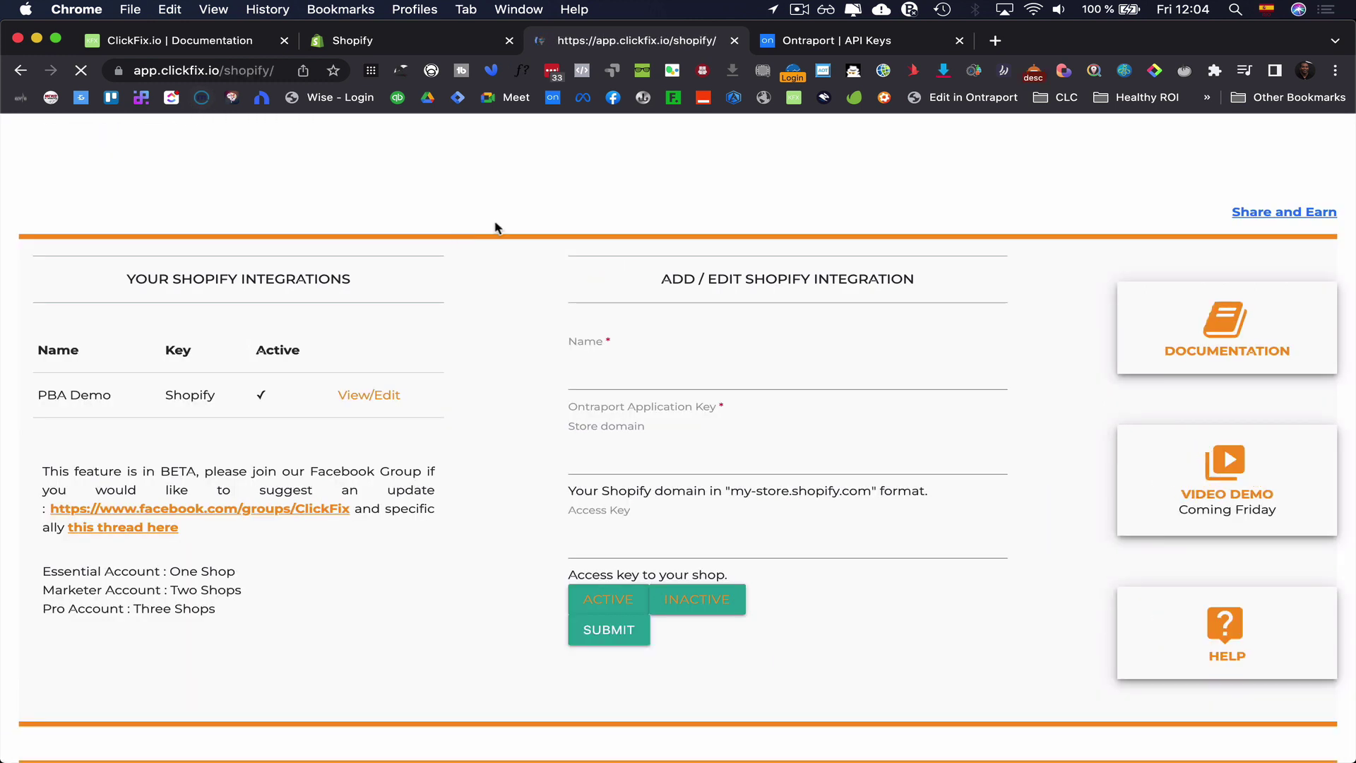
Name the new Shopify integration "PBA Demo2".
click(661, 380)
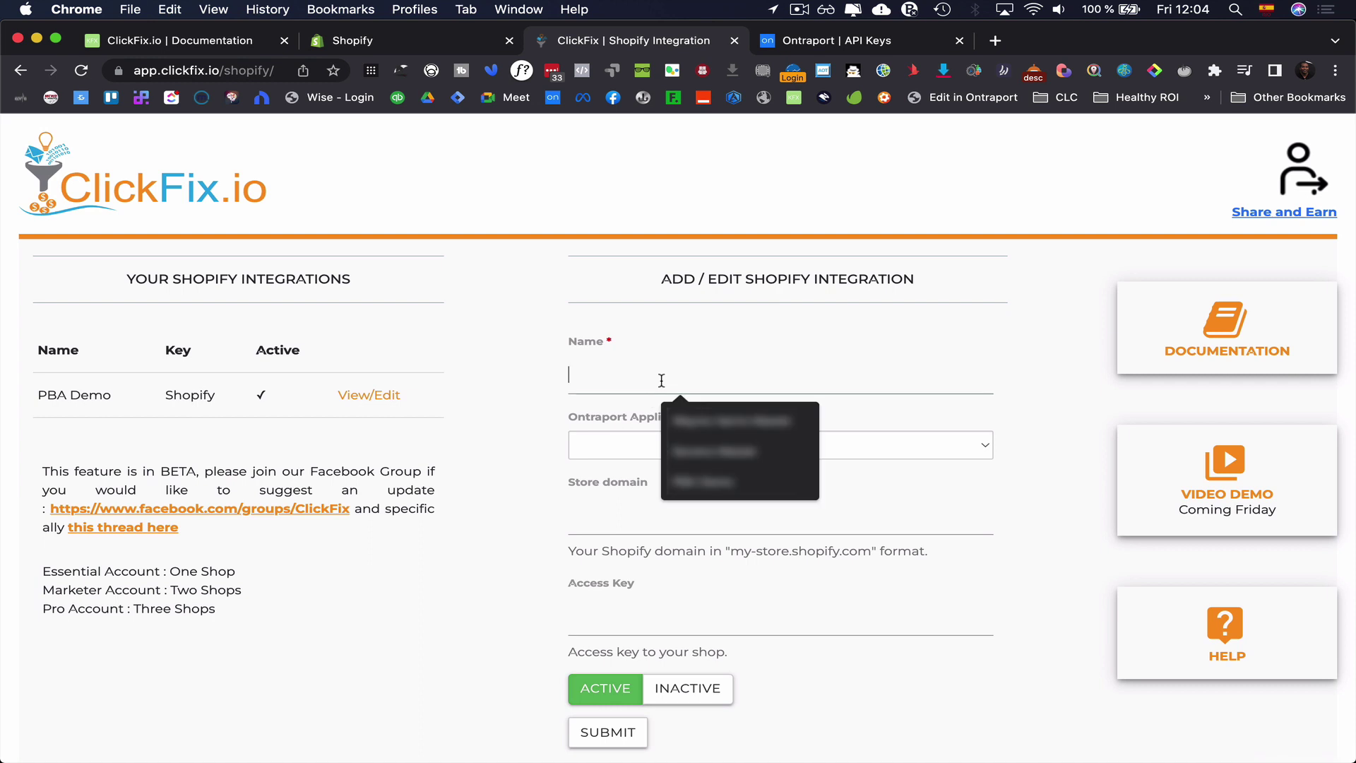
click(499, 406)
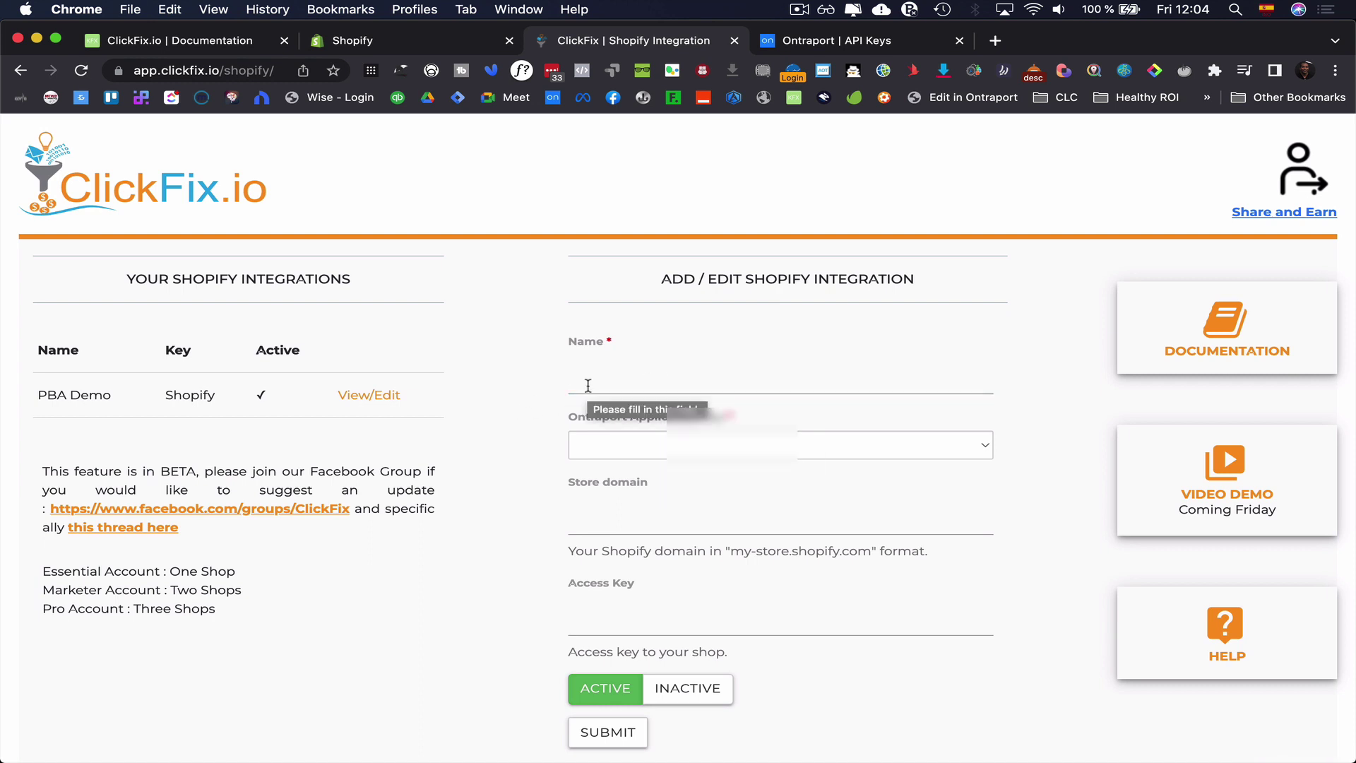
click(587, 384)
text(O)
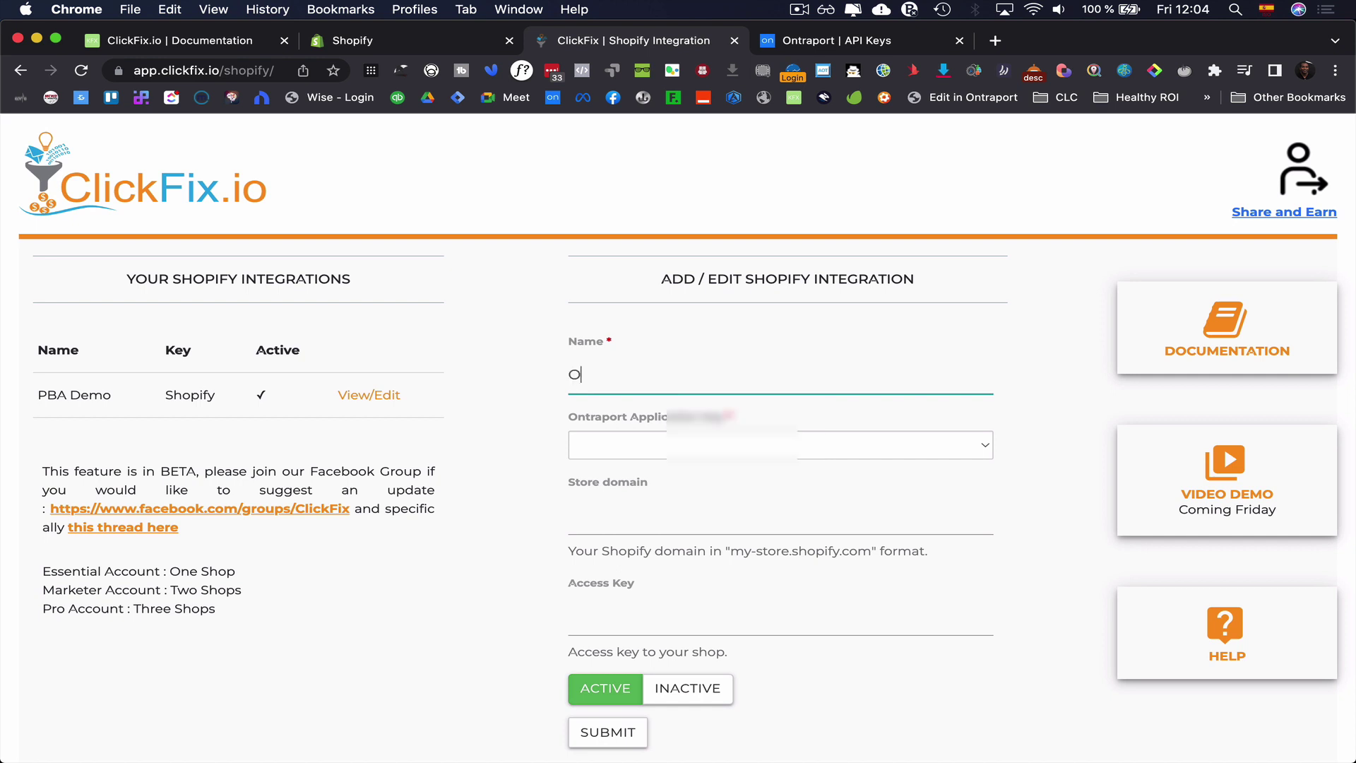
key(BackSpace)
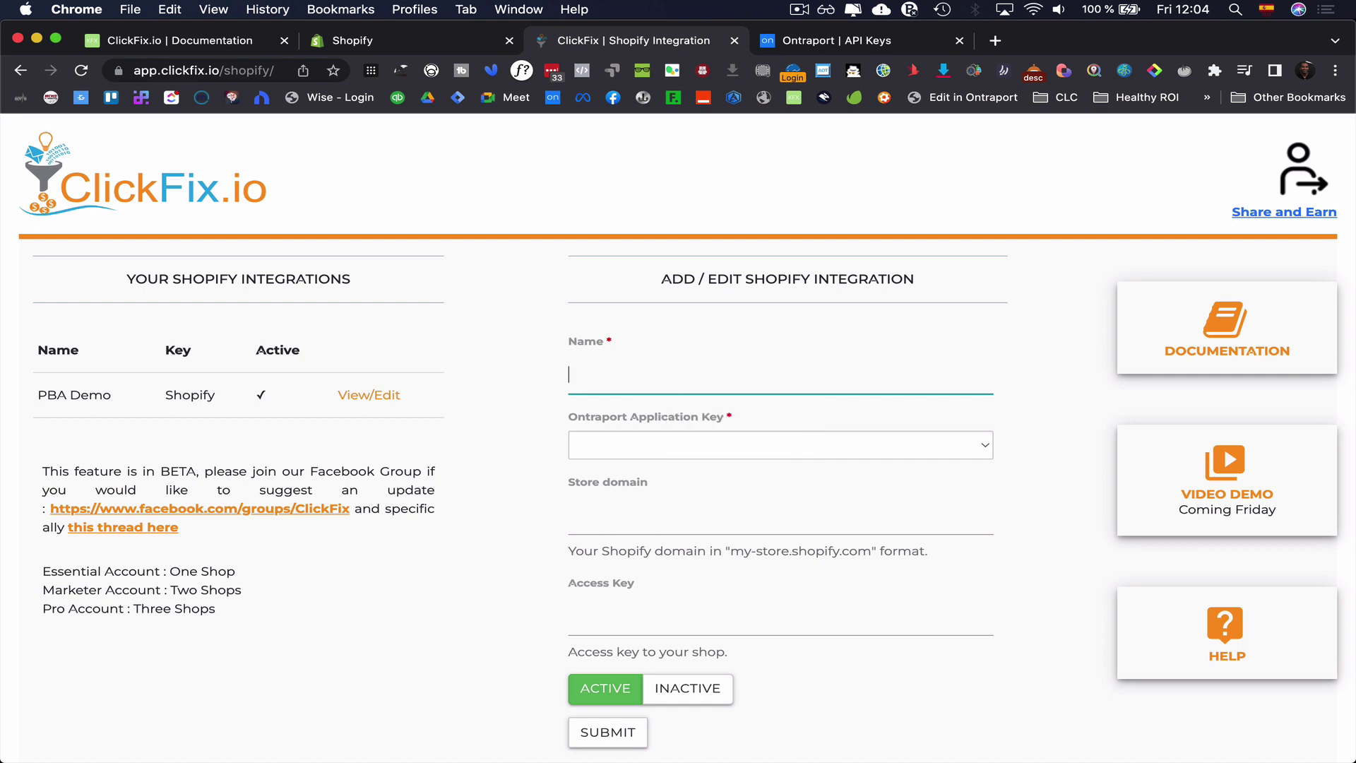
text(PBA Demo2)
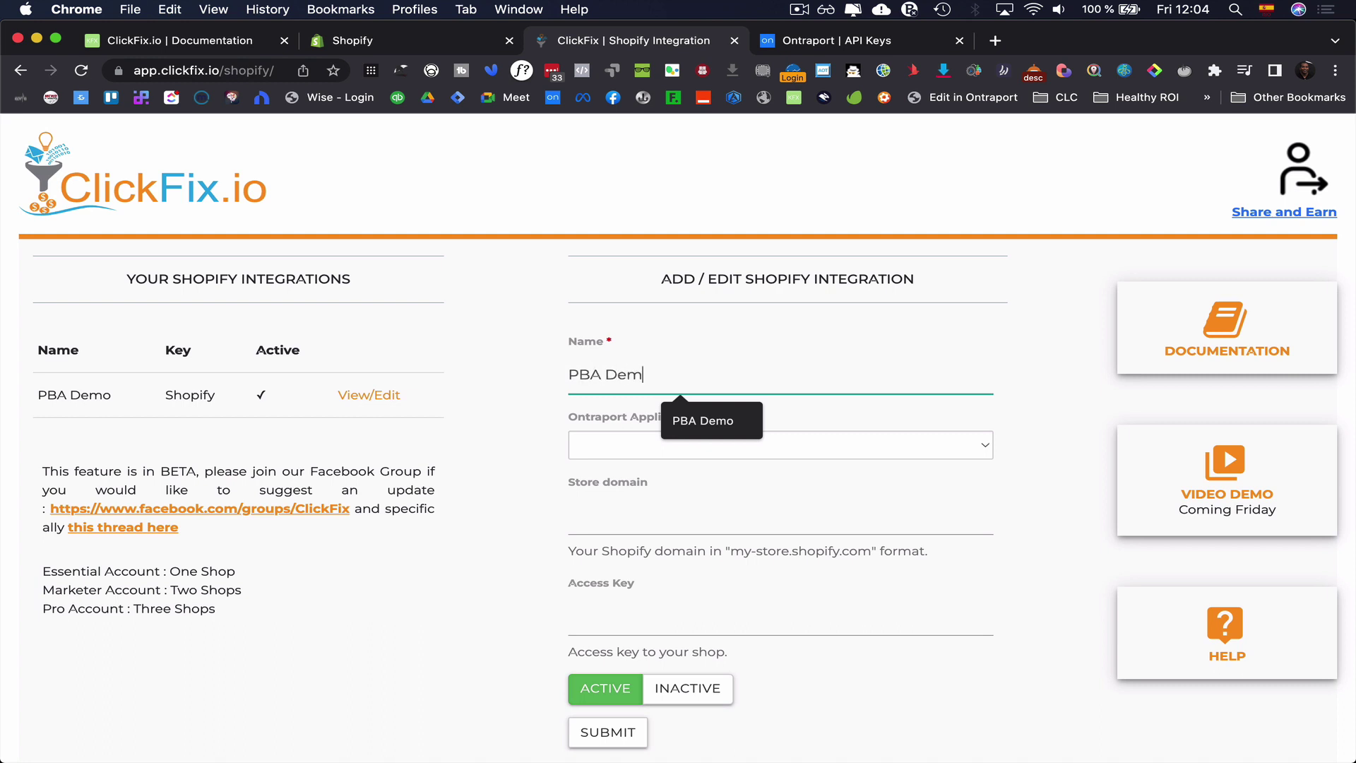
Assign the Shopify2 Ontraport application key and fill in the suggested myshopify.com store domain.
click(612, 454)
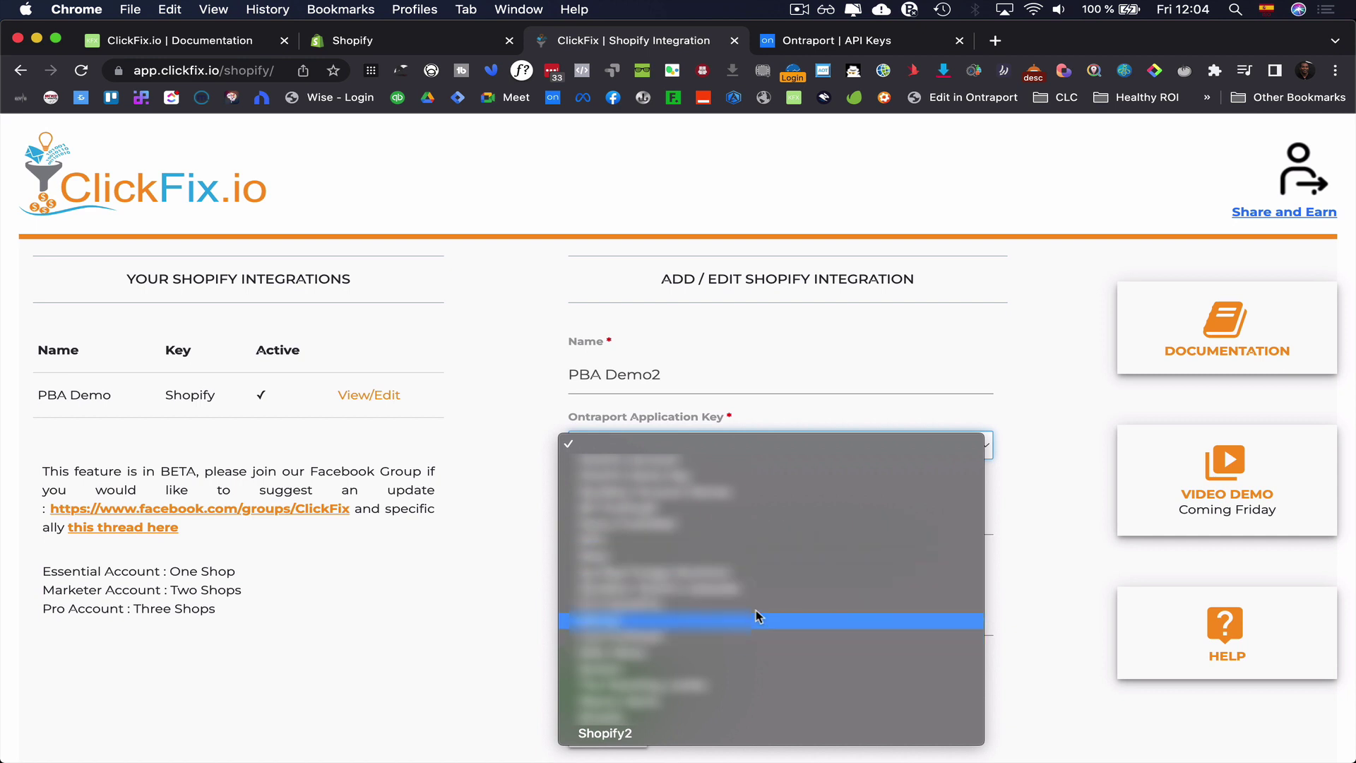
click(690, 734)
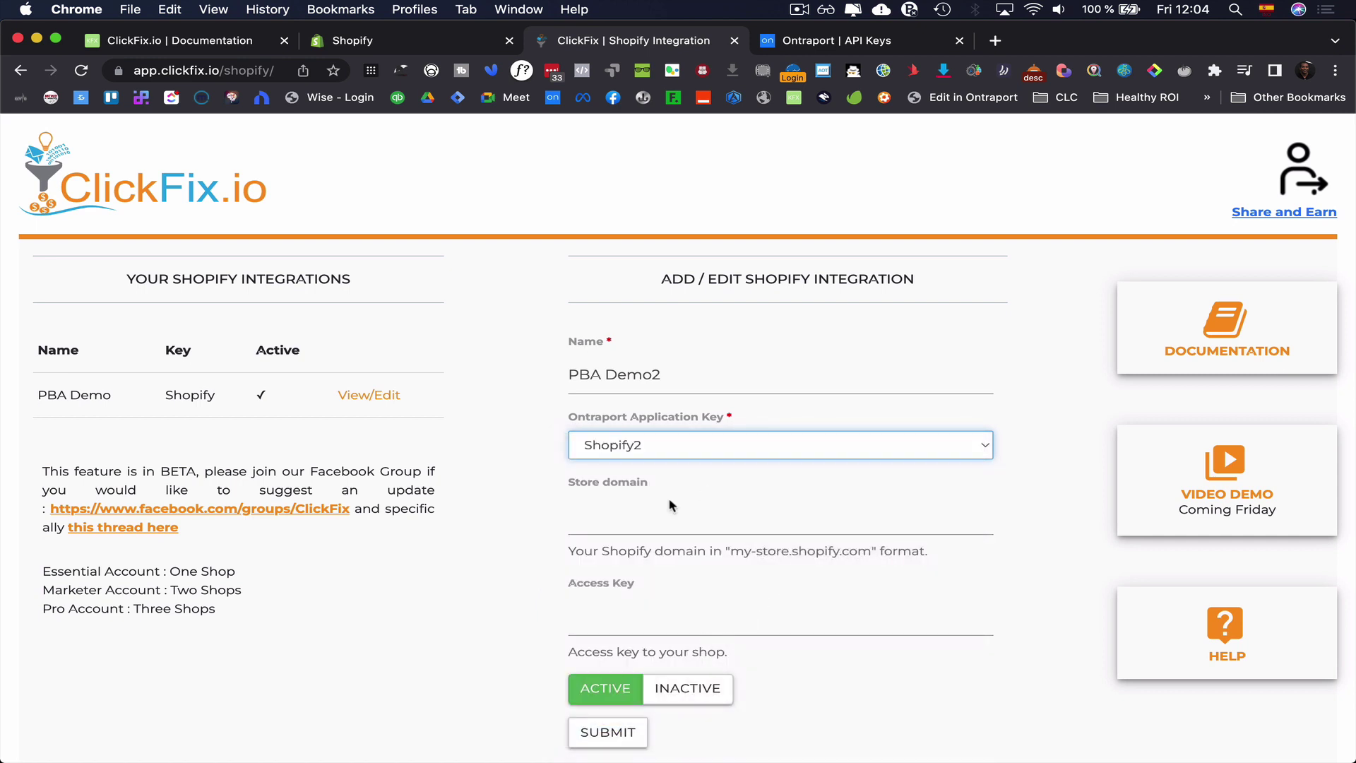
click(665, 521)
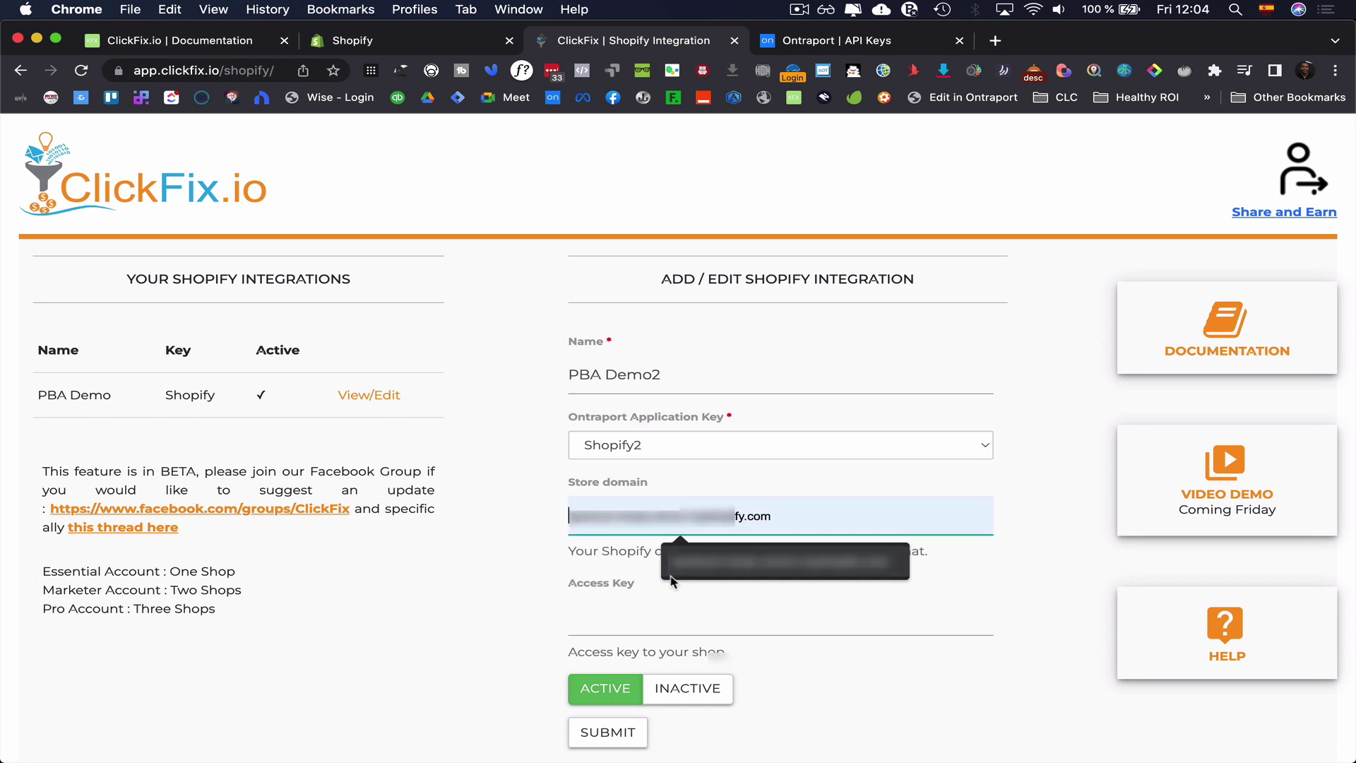
click(771, 571)
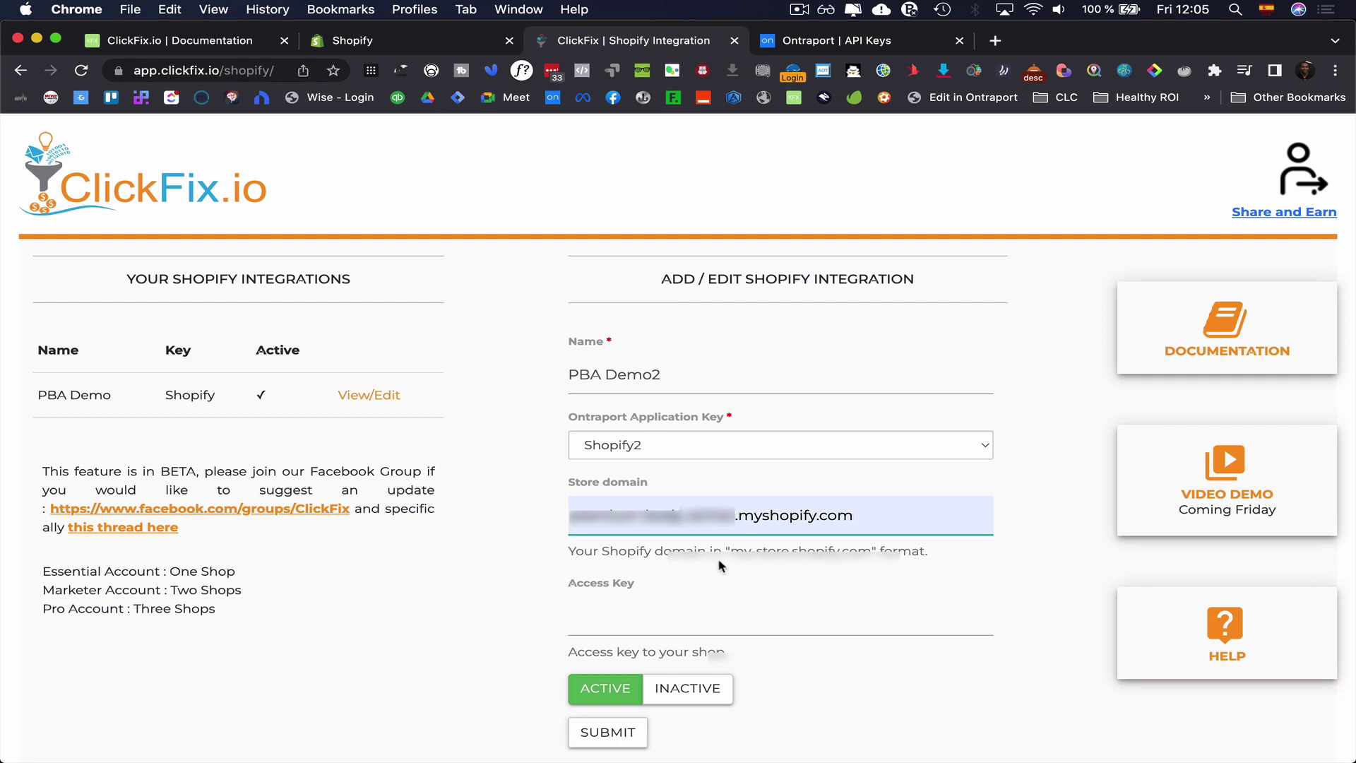
Copy the Admin API access token from Shopify and paste it as the integration's Access Key in ClickFix.
click(696, 621)
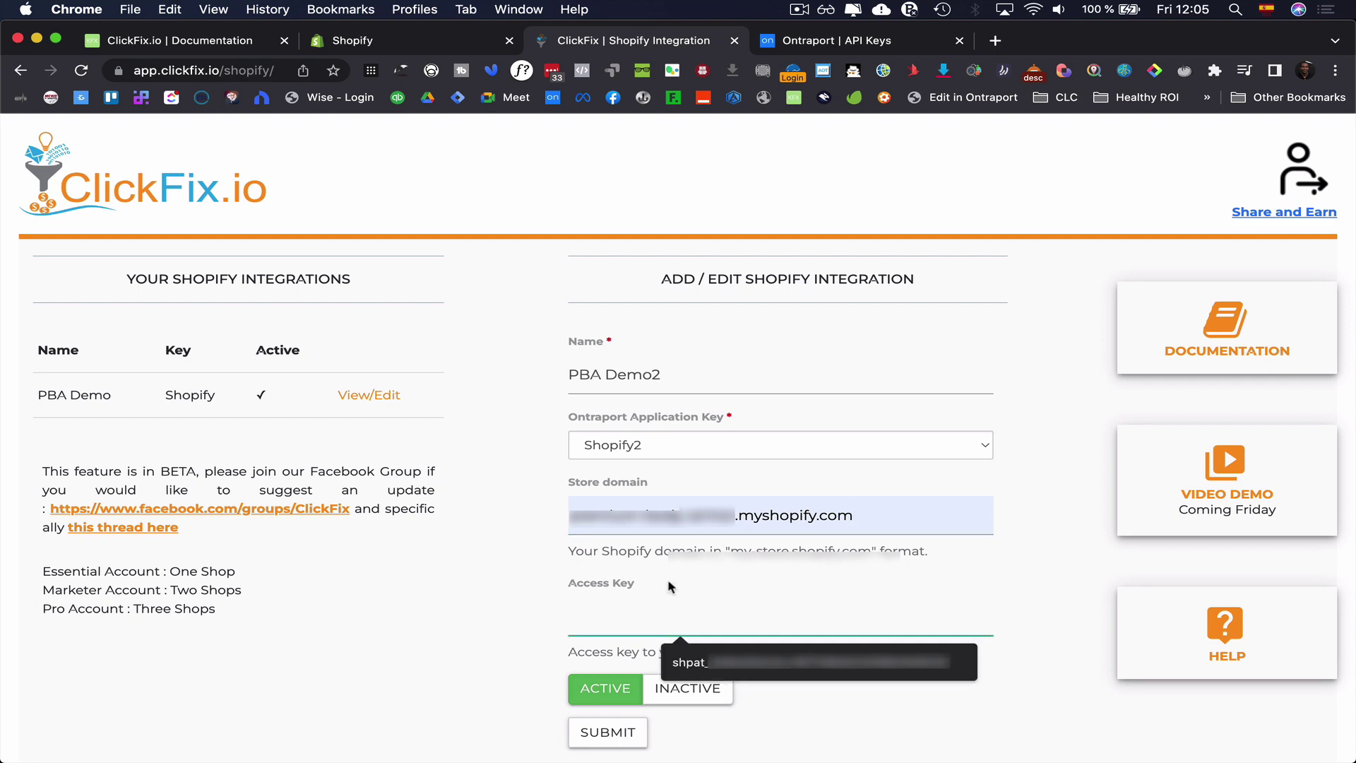
click(416, 40)
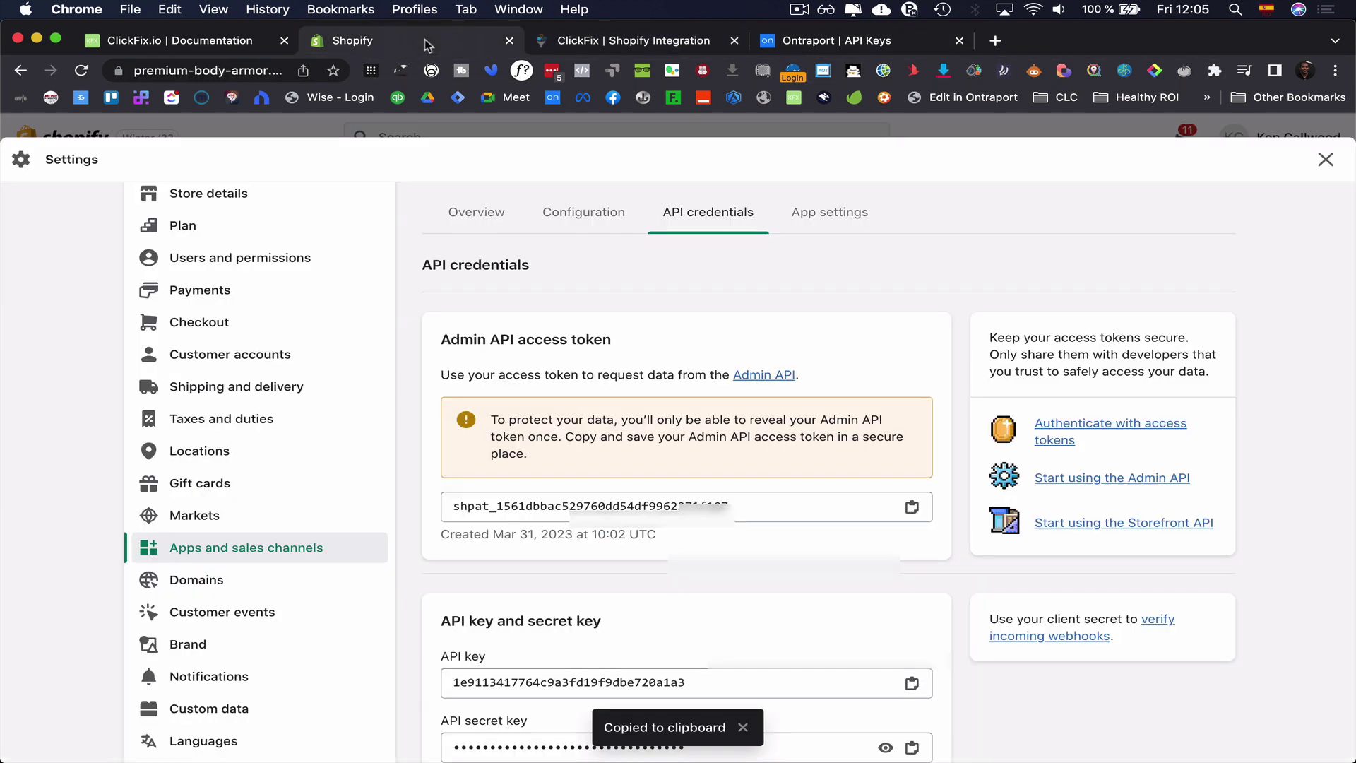
click(910, 506)
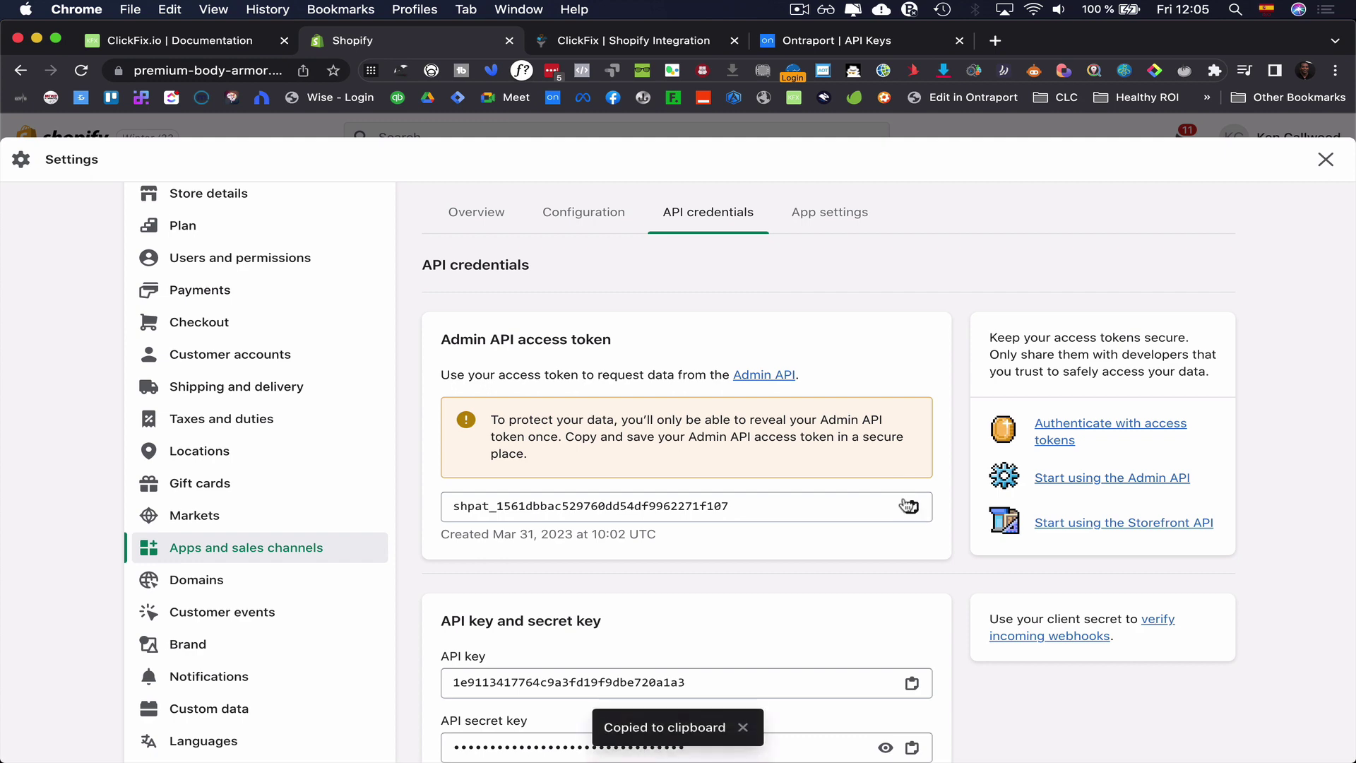
click(723, 44)
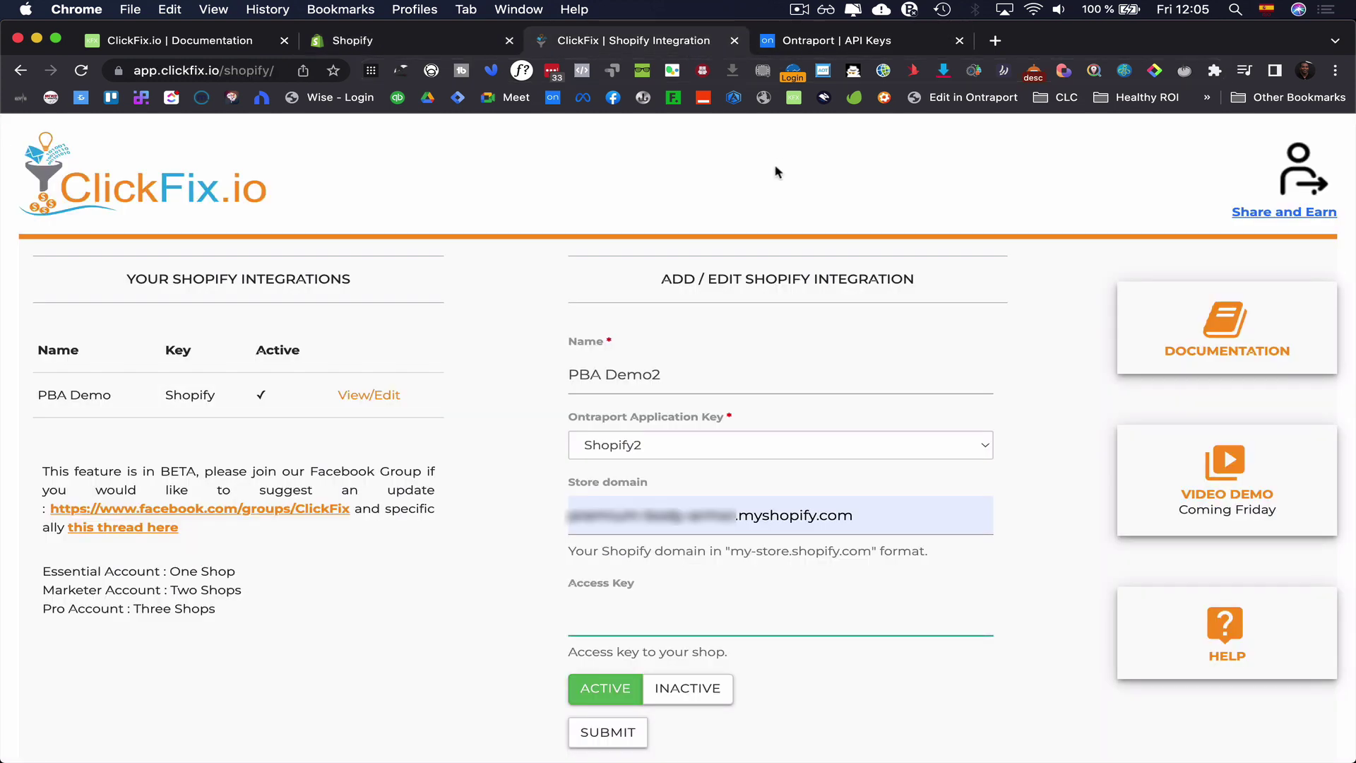
key(super+v)
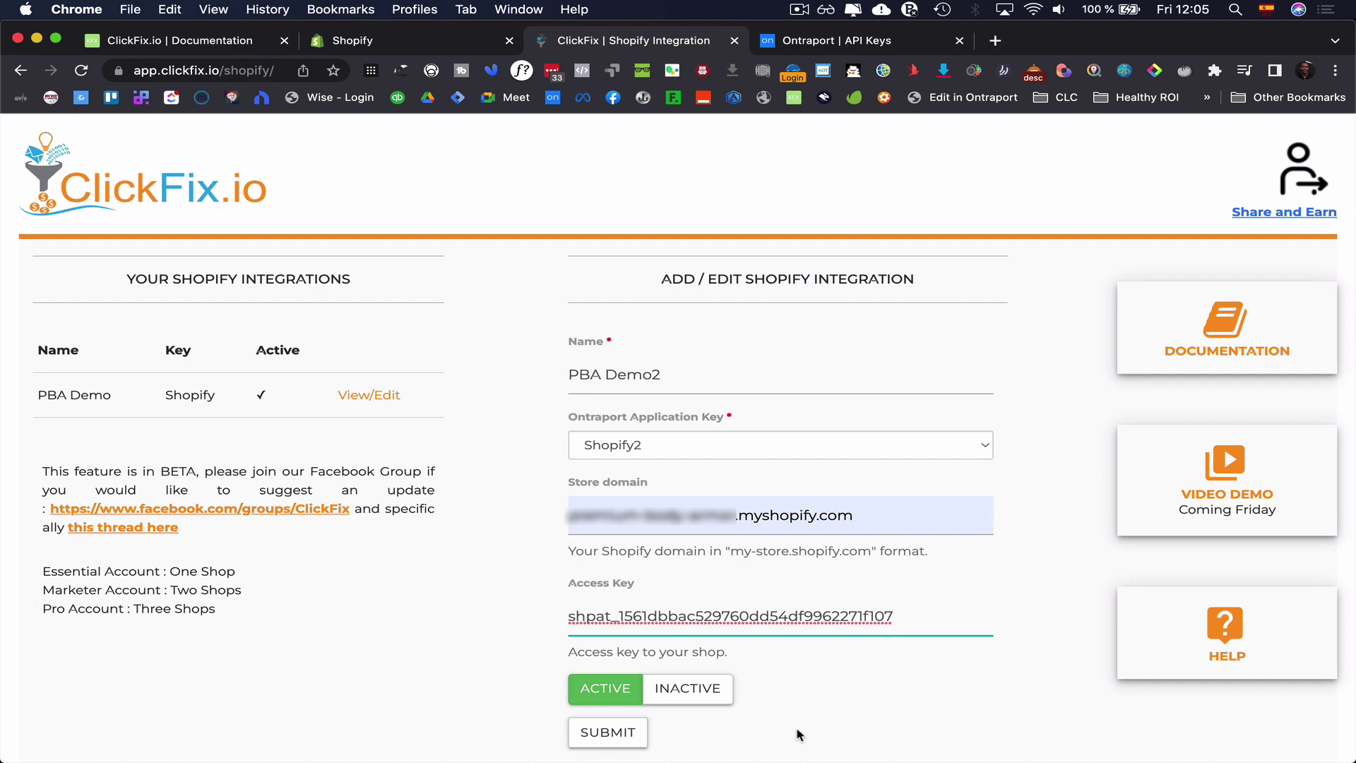
Switch to the Shopify admin and close the store settings to return to its home page.
click(361, 40)
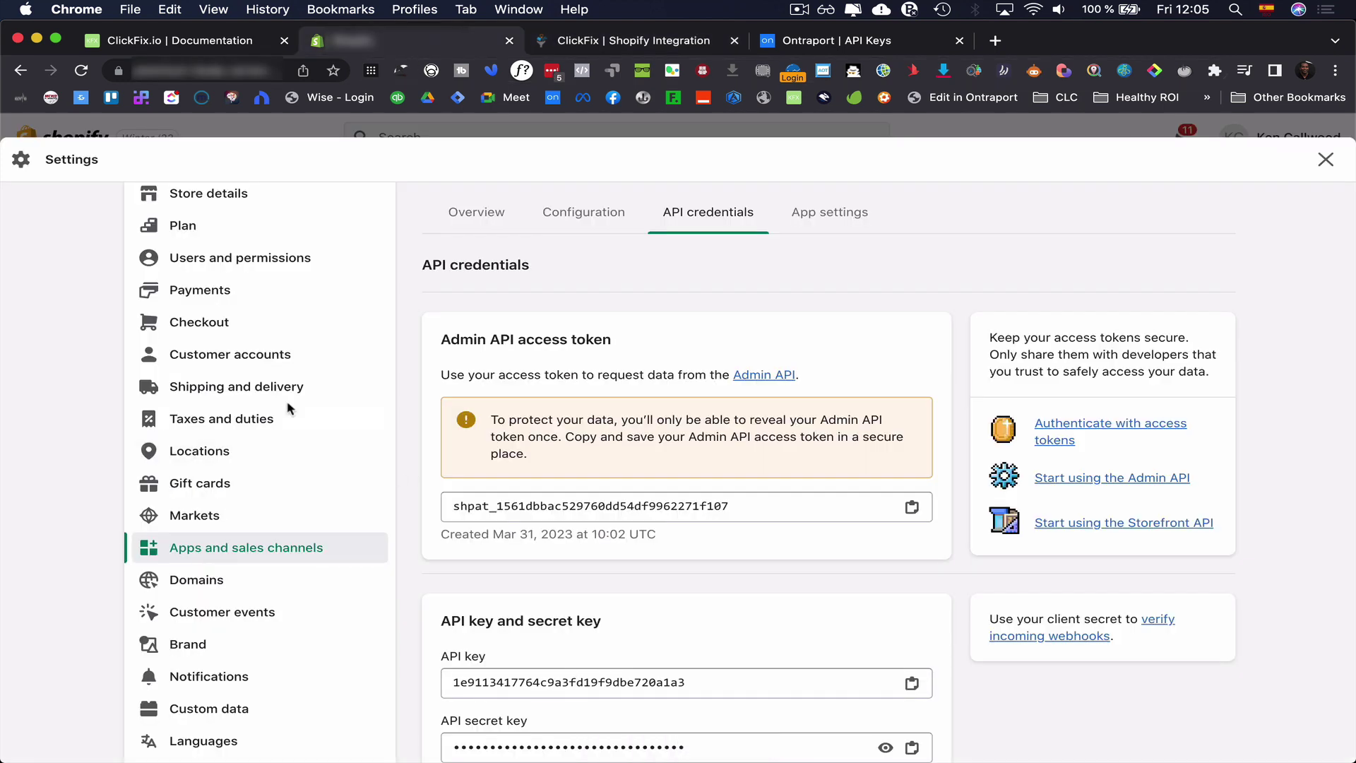
click(1326, 159)
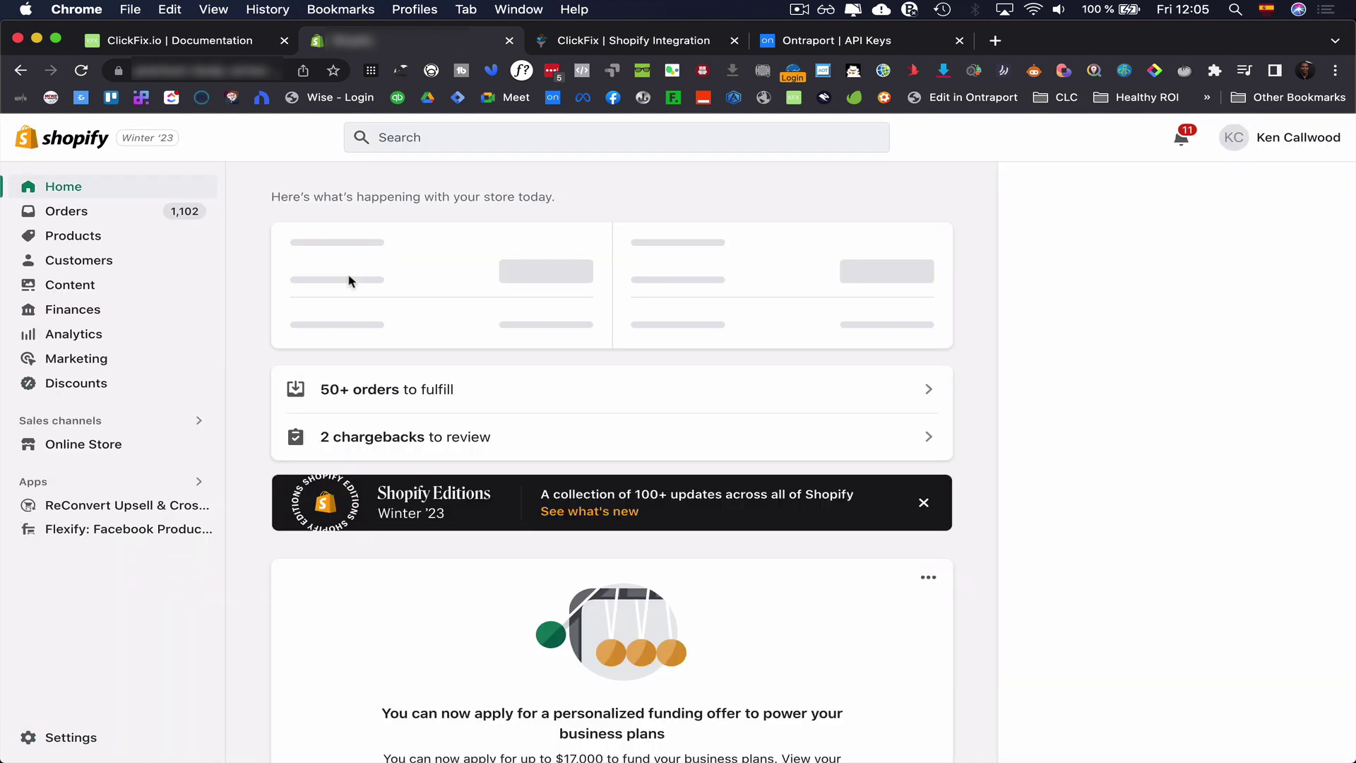